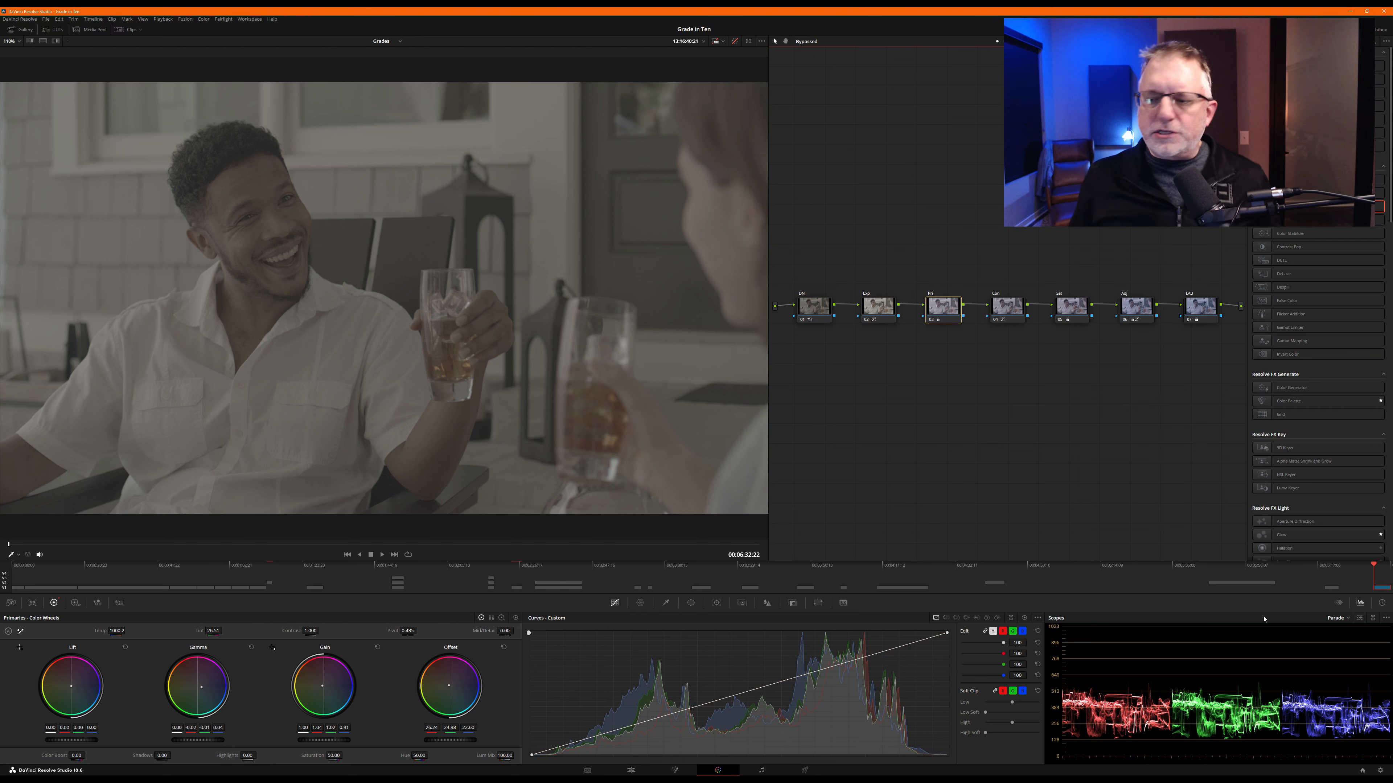
# Set the project's color science to DaVinci YRGB Color Managed and save the project settings
pyautogui.click(1380, 771)
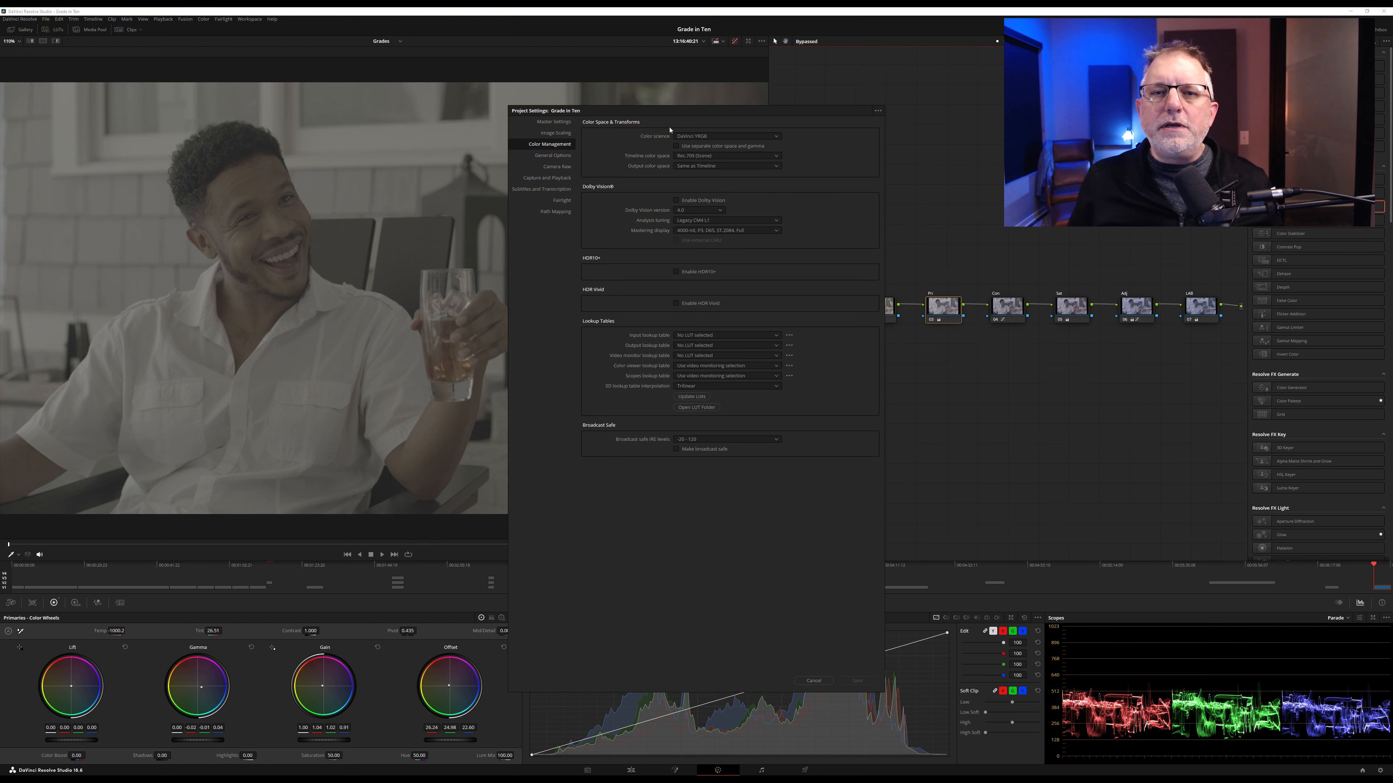
pyautogui.click(689, 137)
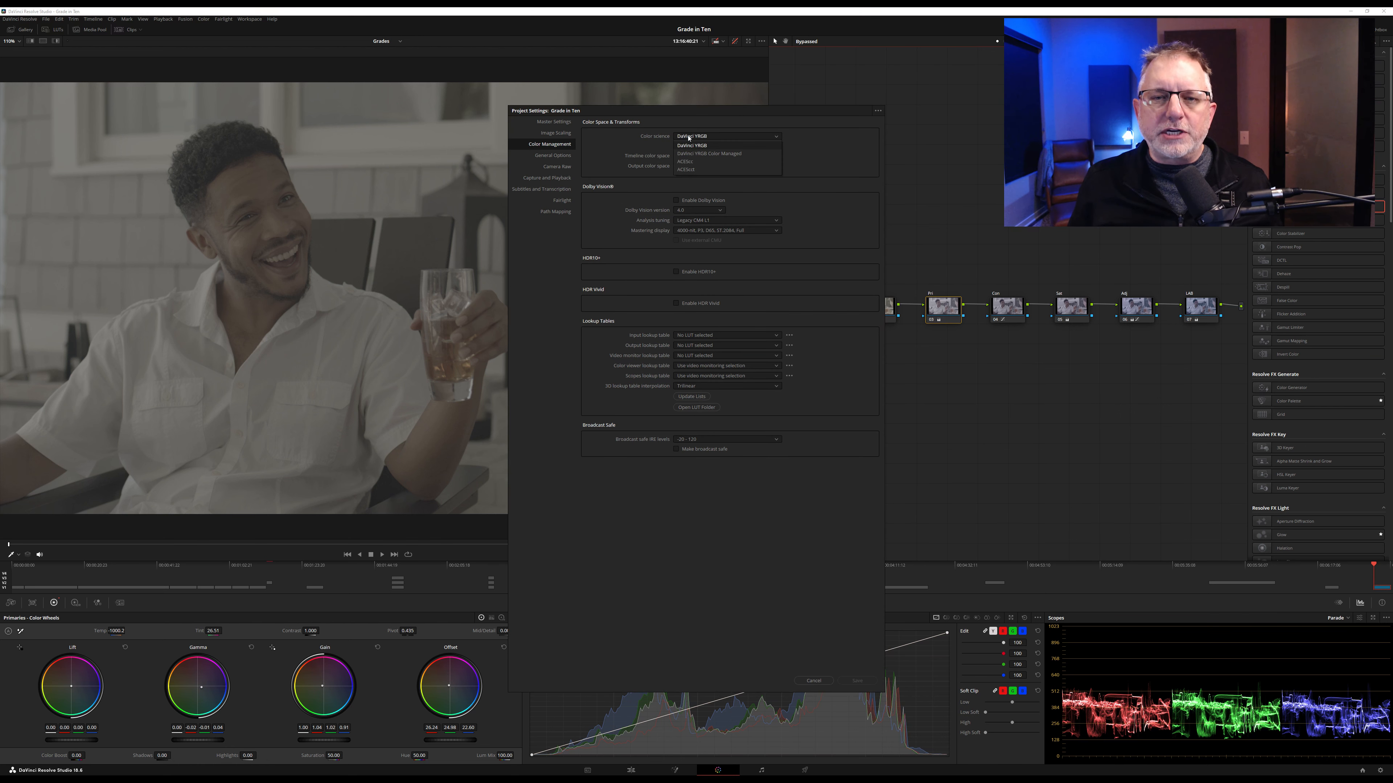
pyautogui.click(690, 154)
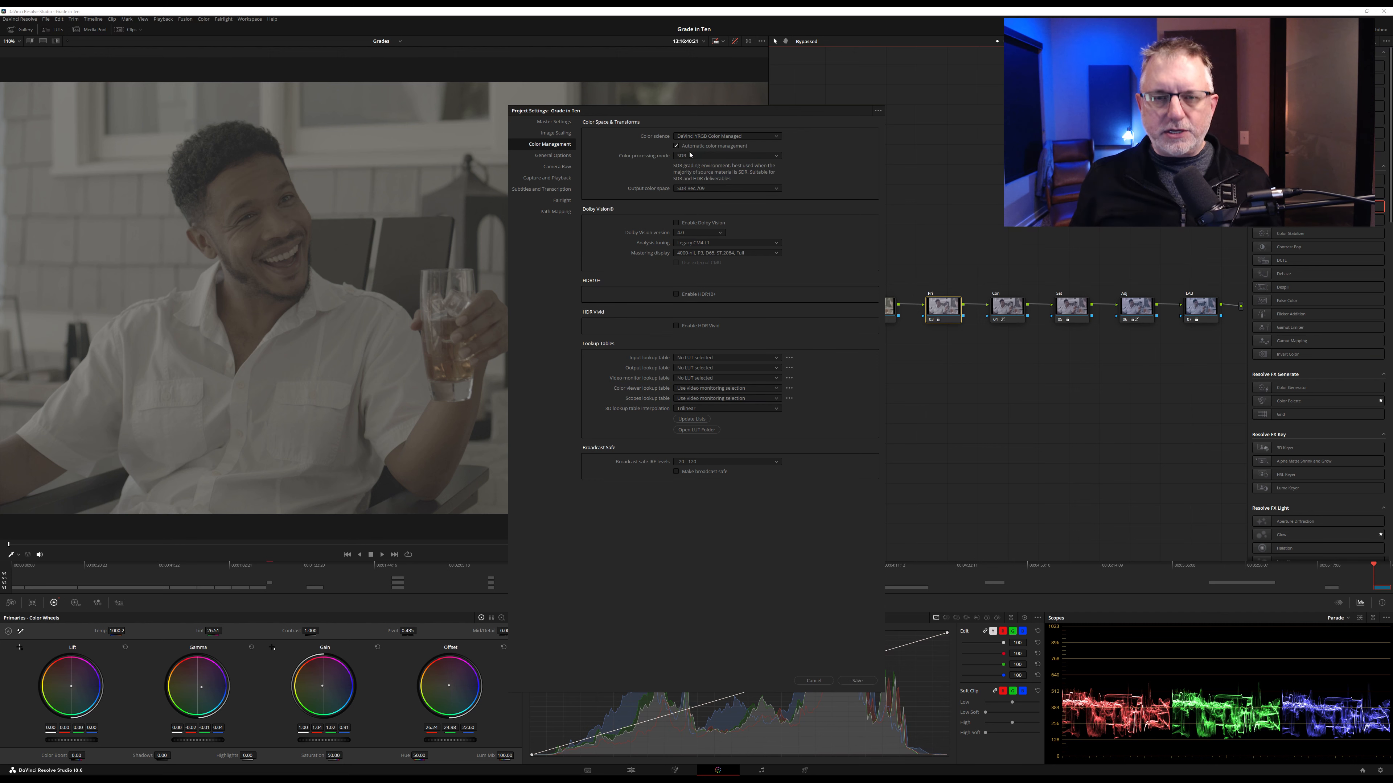
pyautogui.click(857, 681)
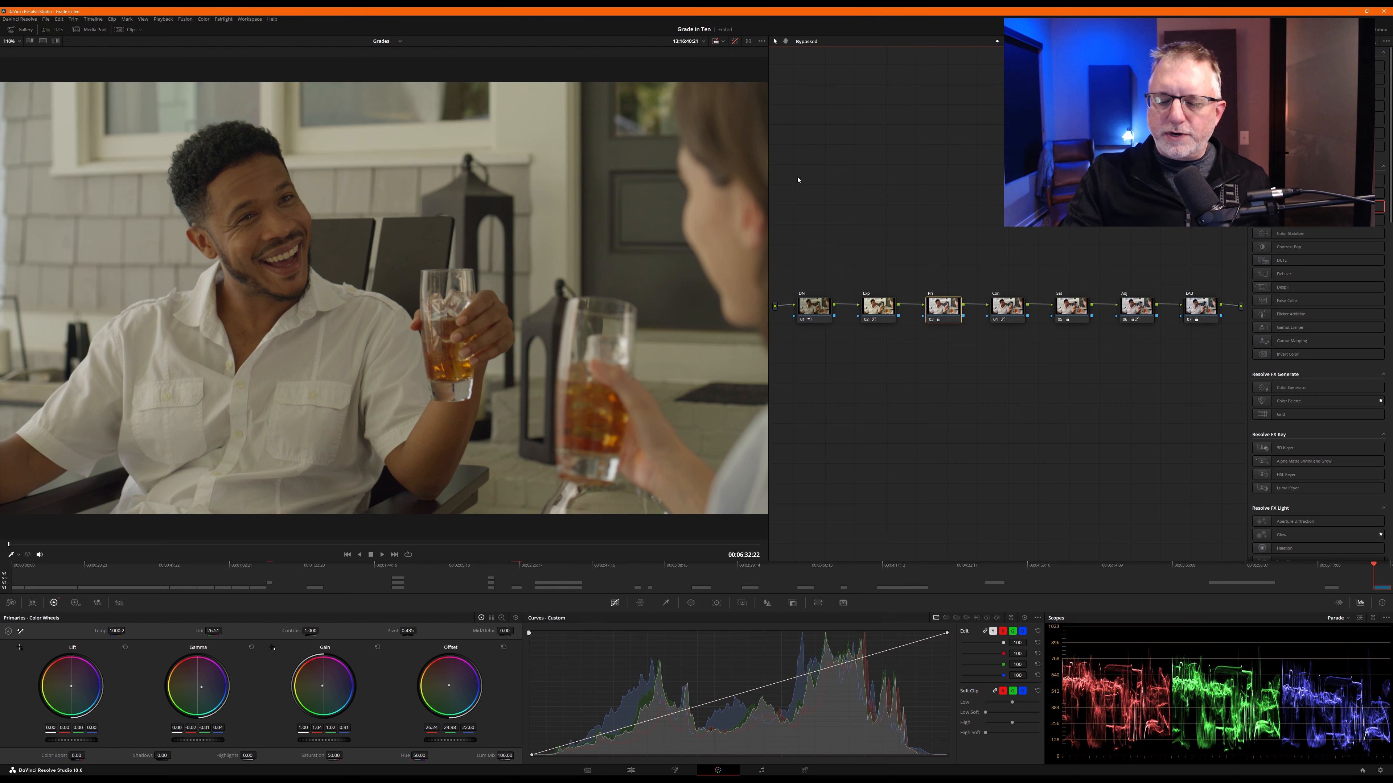
# Turn off the grade bypass and delete all seven nodes of the existing grade
pyautogui.hotkey('shift', 'd')
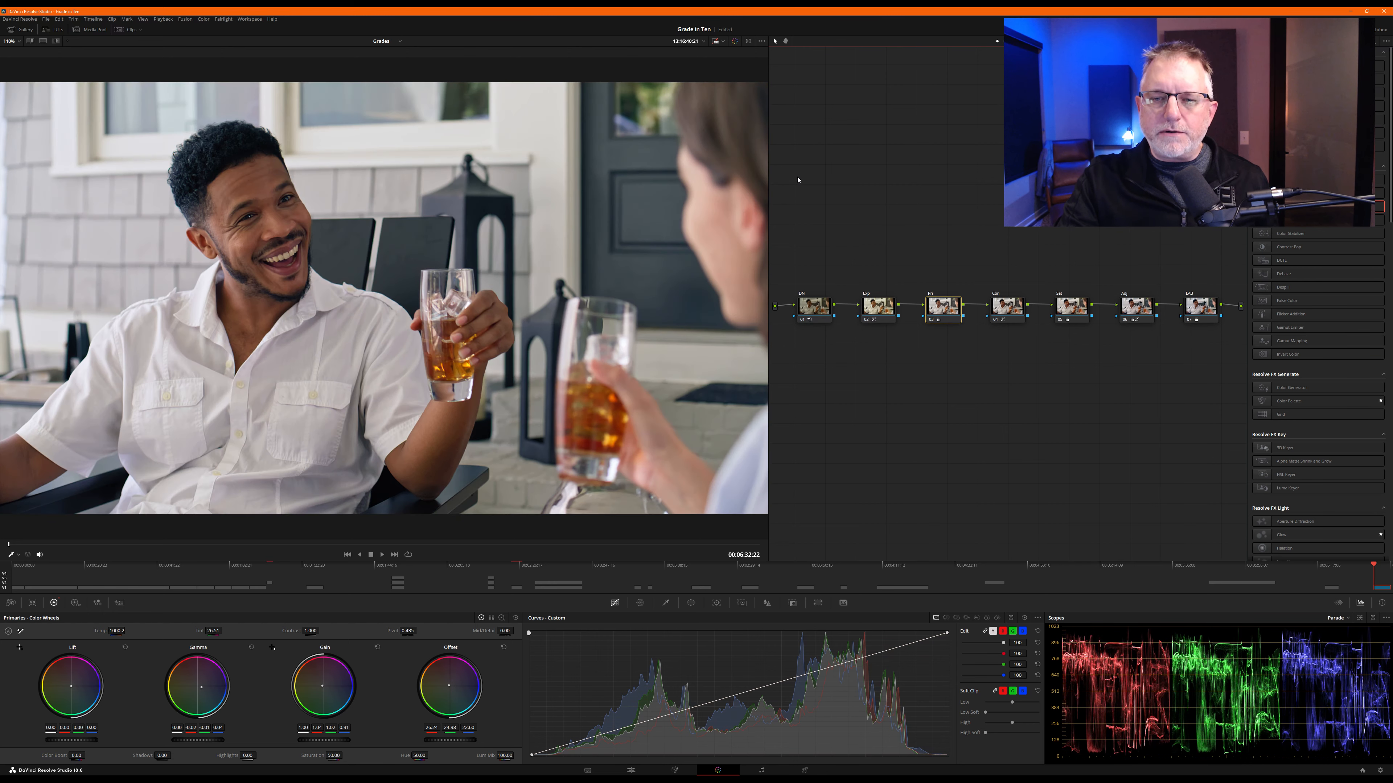
pyautogui.moveTo(798, 180); pyautogui.dragTo(1240, 403)
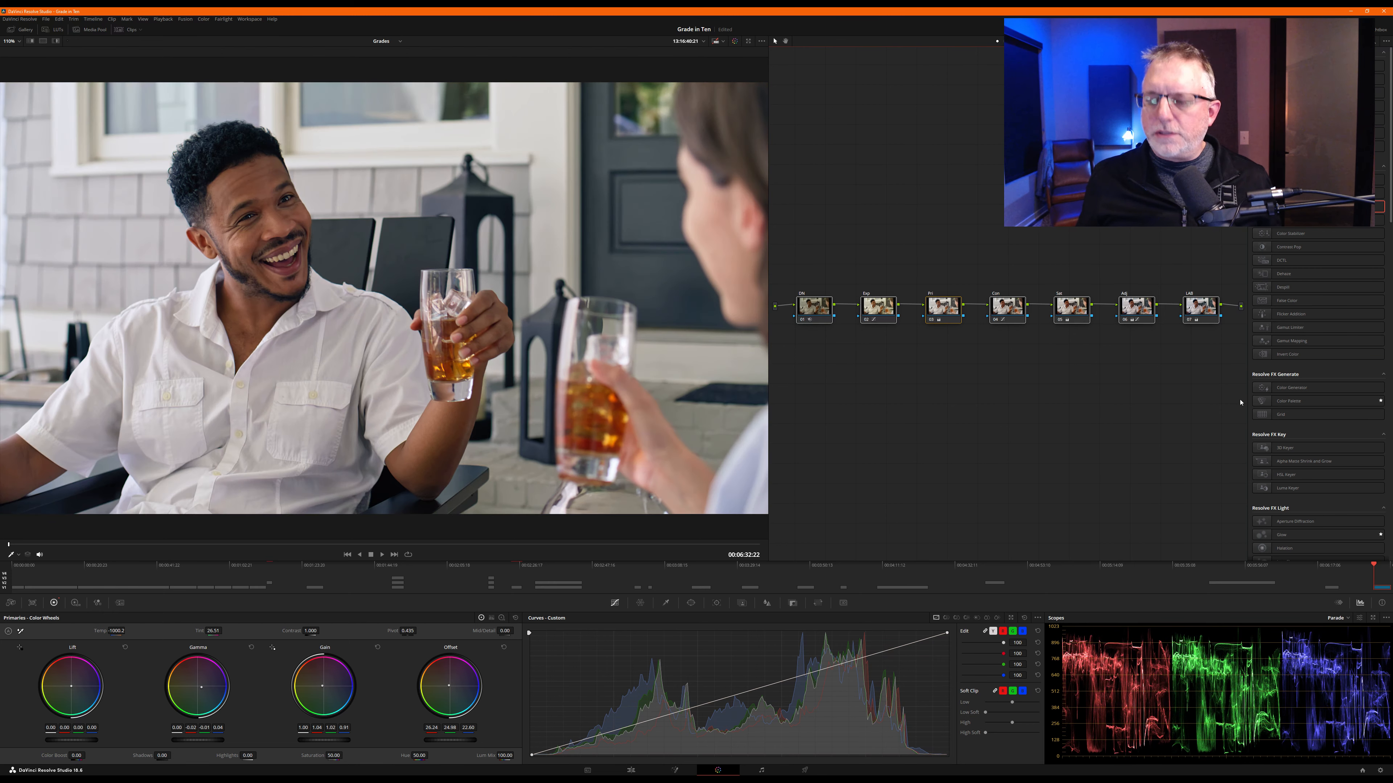
pyautogui.press('Delete')
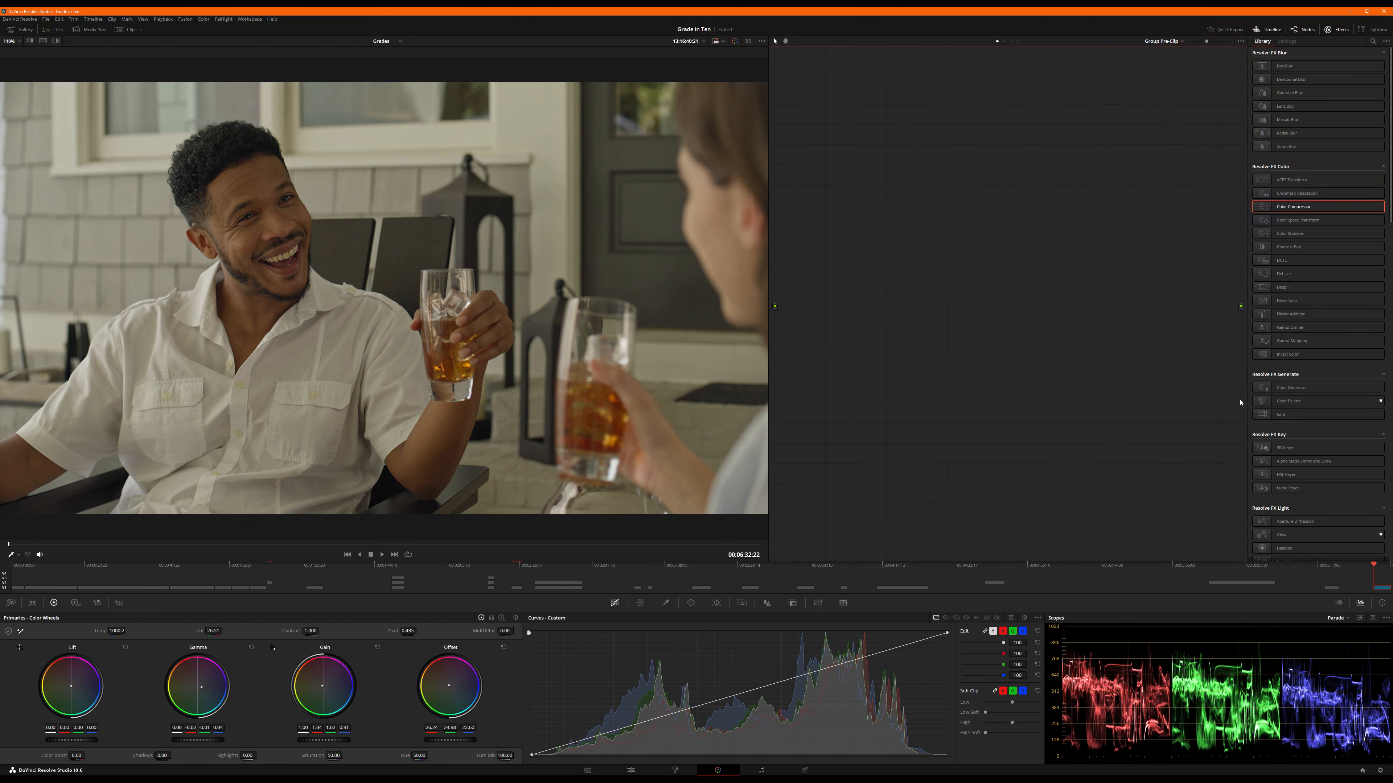
# Add a first serial node and set its temporal noise reduction to 1 frame with luma and chroma thresholds of 10
pyautogui.hotkey('alt', 's')
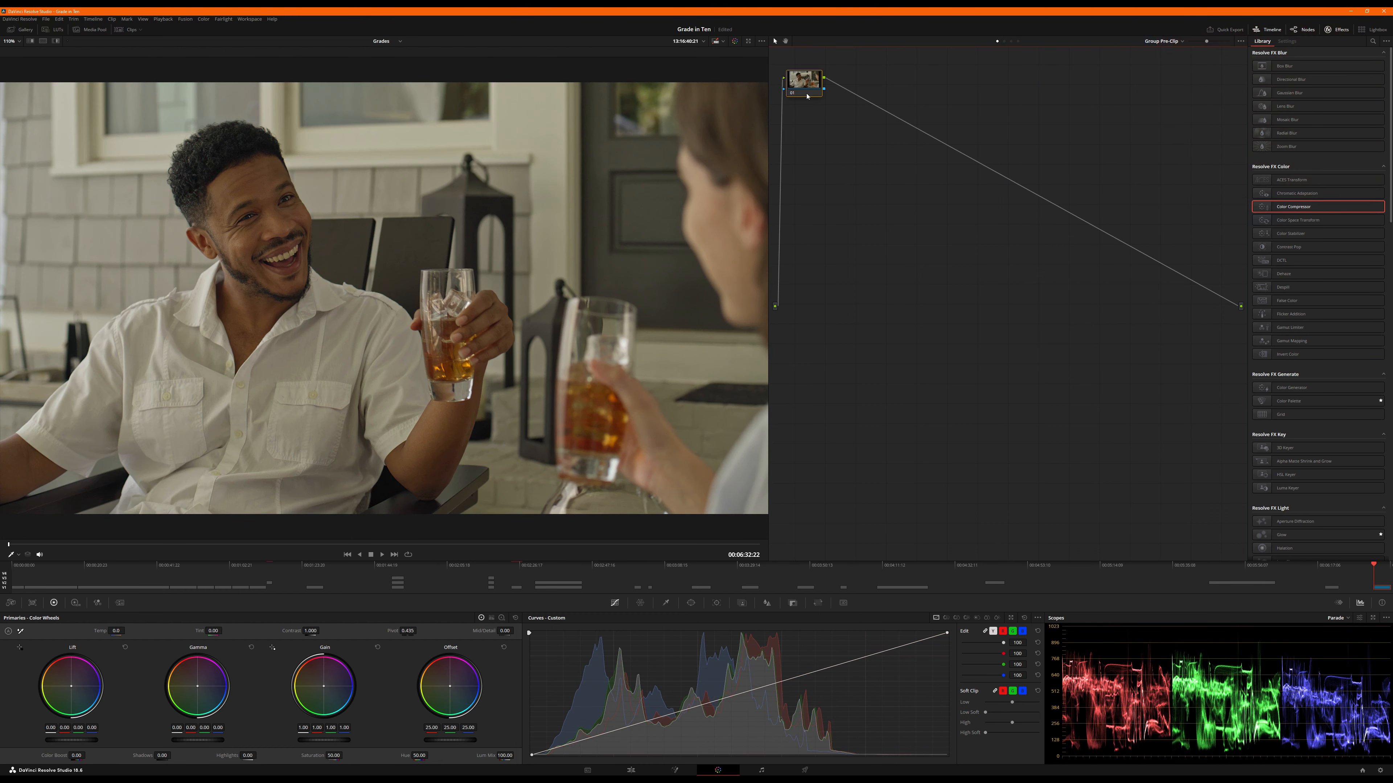
pyautogui.moveTo(806, 96); pyautogui.dragTo(820, 221)
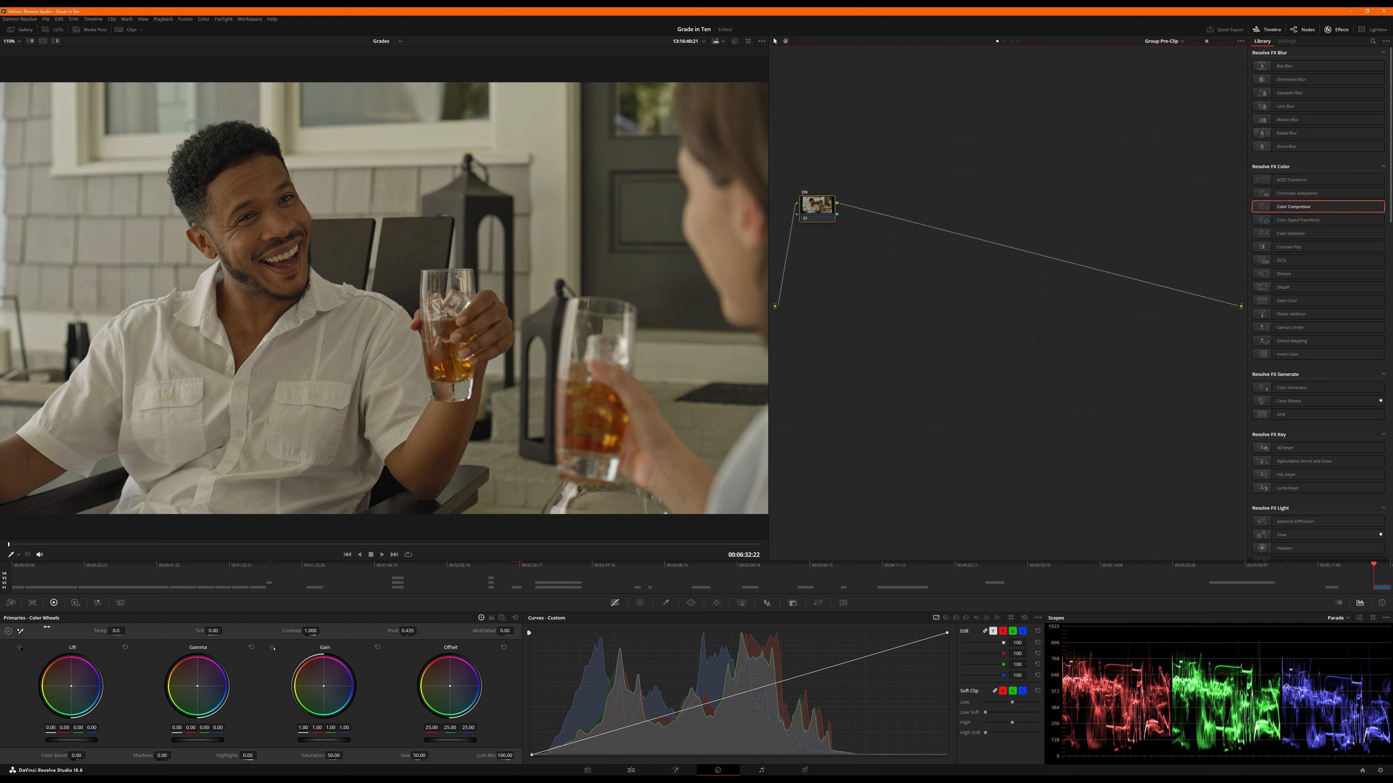
pyautogui.click(120, 603)
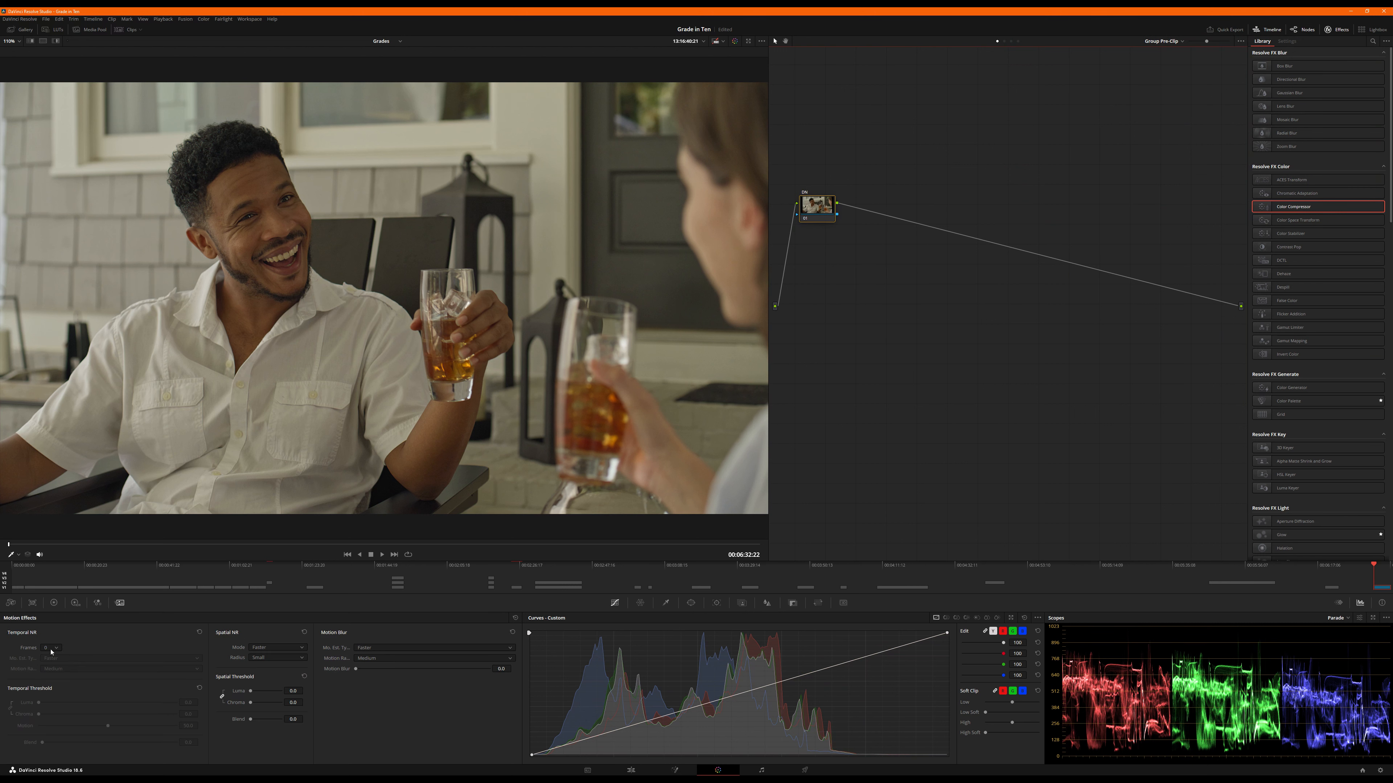
pyautogui.click(51, 648)
pyautogui.click(52, 661)
pyautogui.click(188, 702)
pyautogui.press('Return')
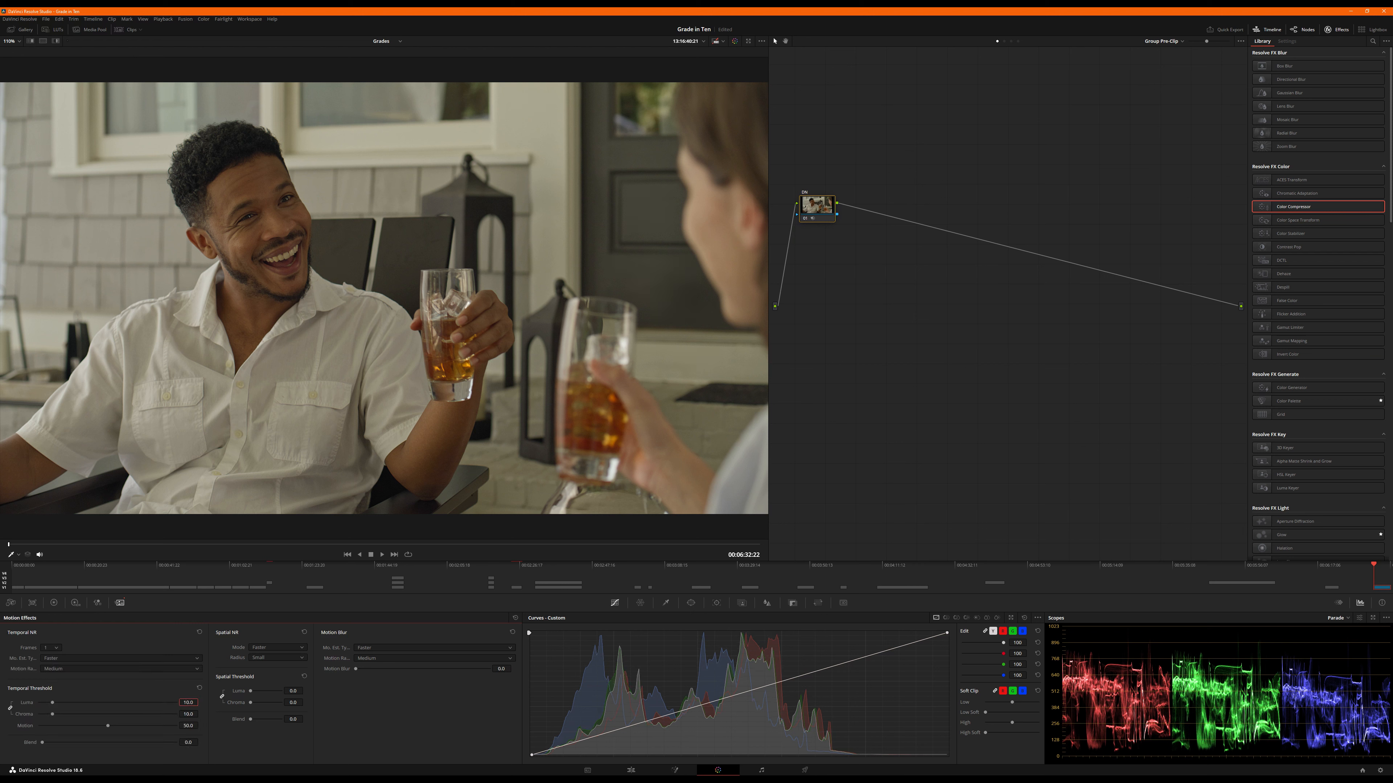
# Set the first node's spatial luma and chroma thresholds to 2.0 and save the project
pyautogui.click(294, 690)
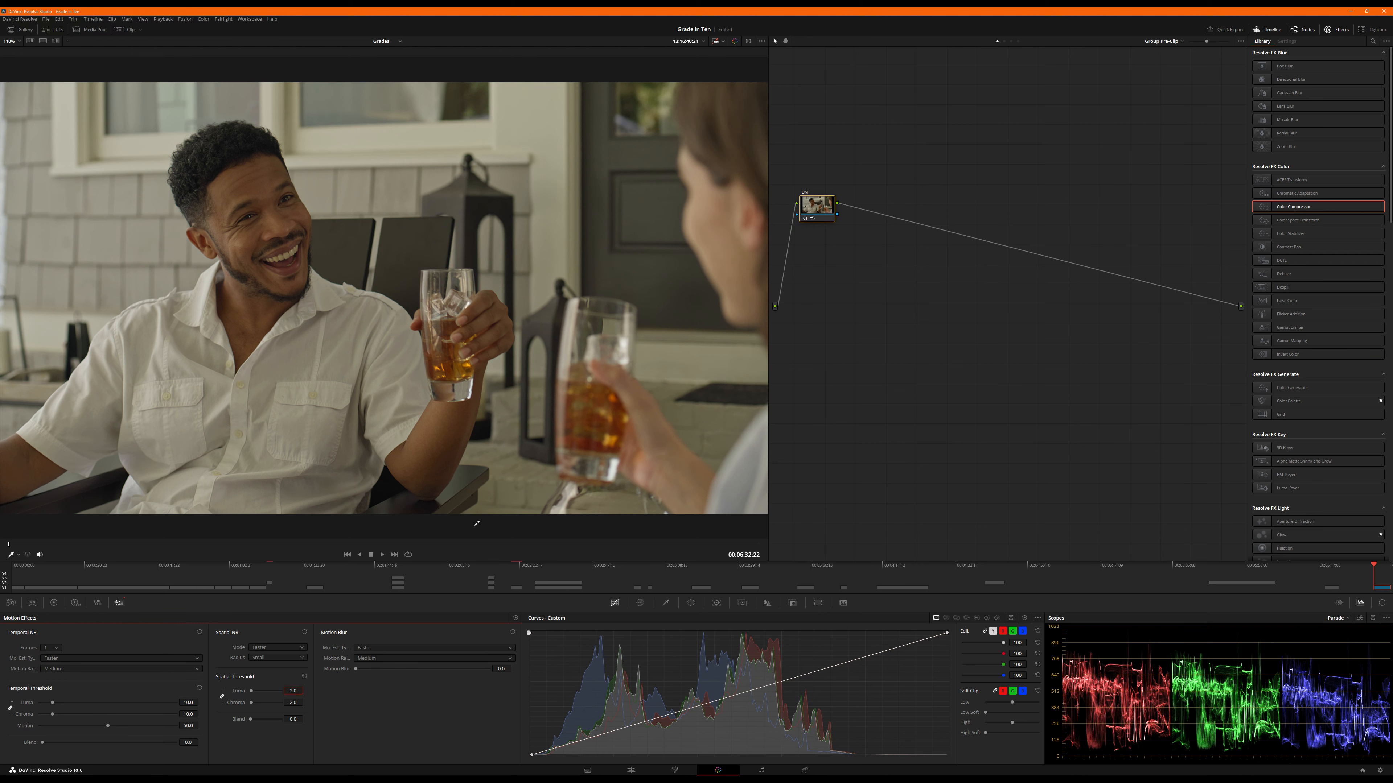
pyautogui.hotkey('ctrl', 's')
pyautogui.moveTo(823, 213); pyautogui.dragTo(821, 220)
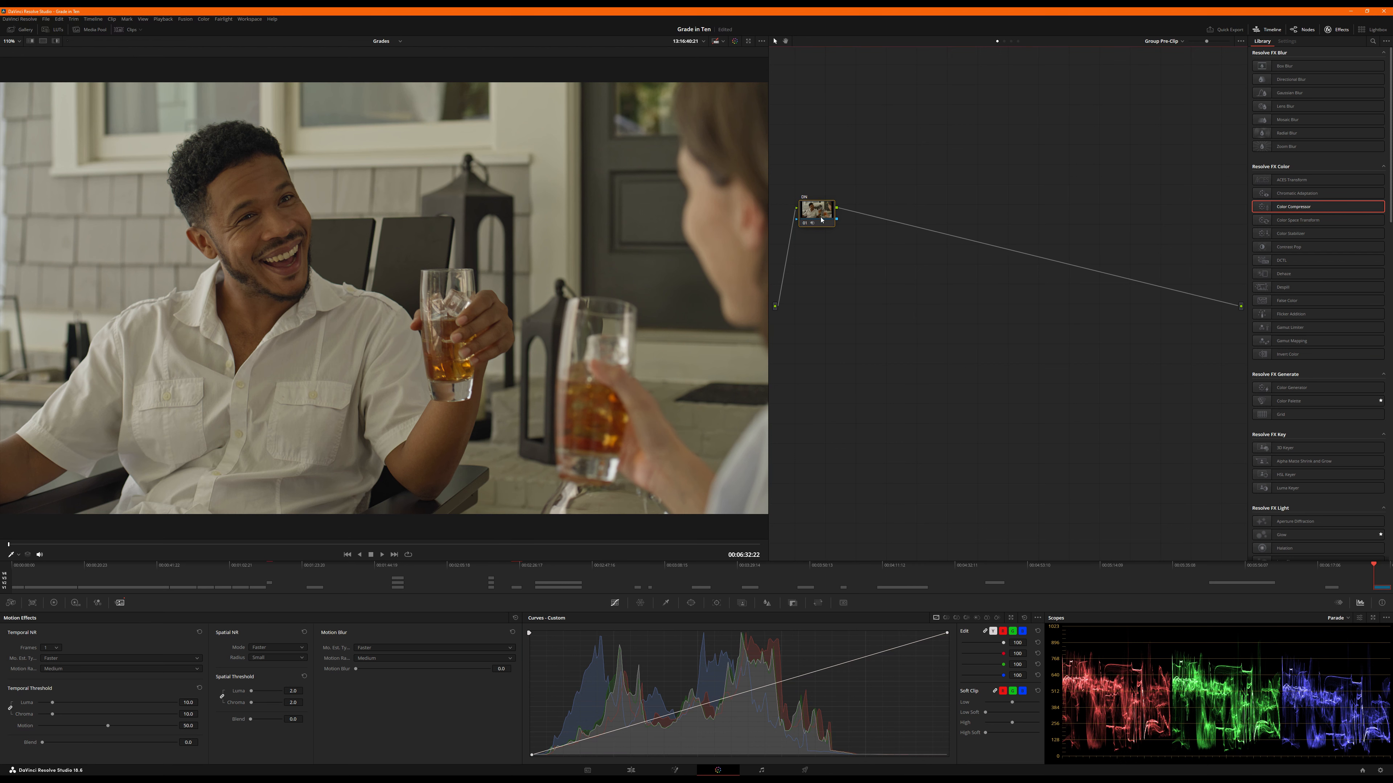
# Add a second serial node after the noise reduction node and label it EXP
pyautogui.hotkey('alt', 's')
pyautogui.rightClick(860, 212)
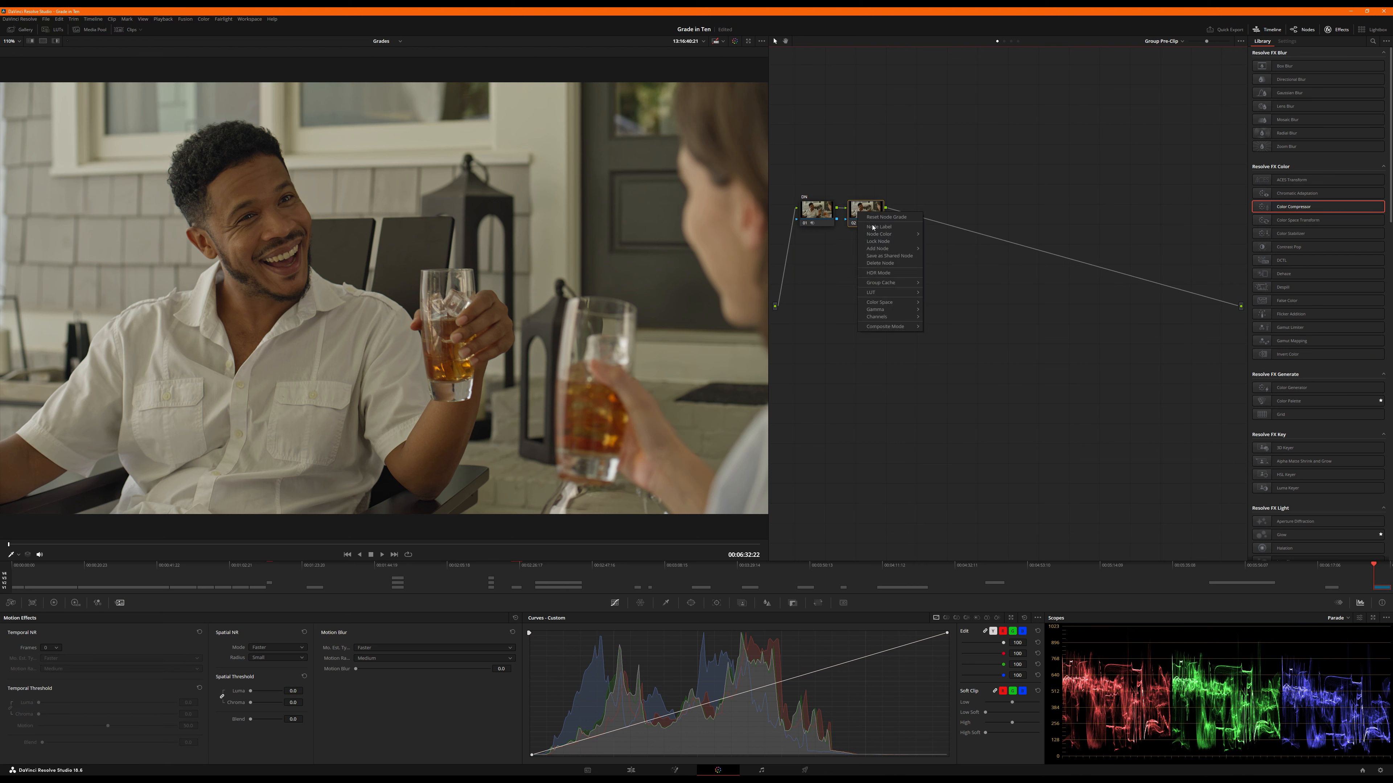
pyautogui.click(875, 228)
pyautogui.write('EXP')
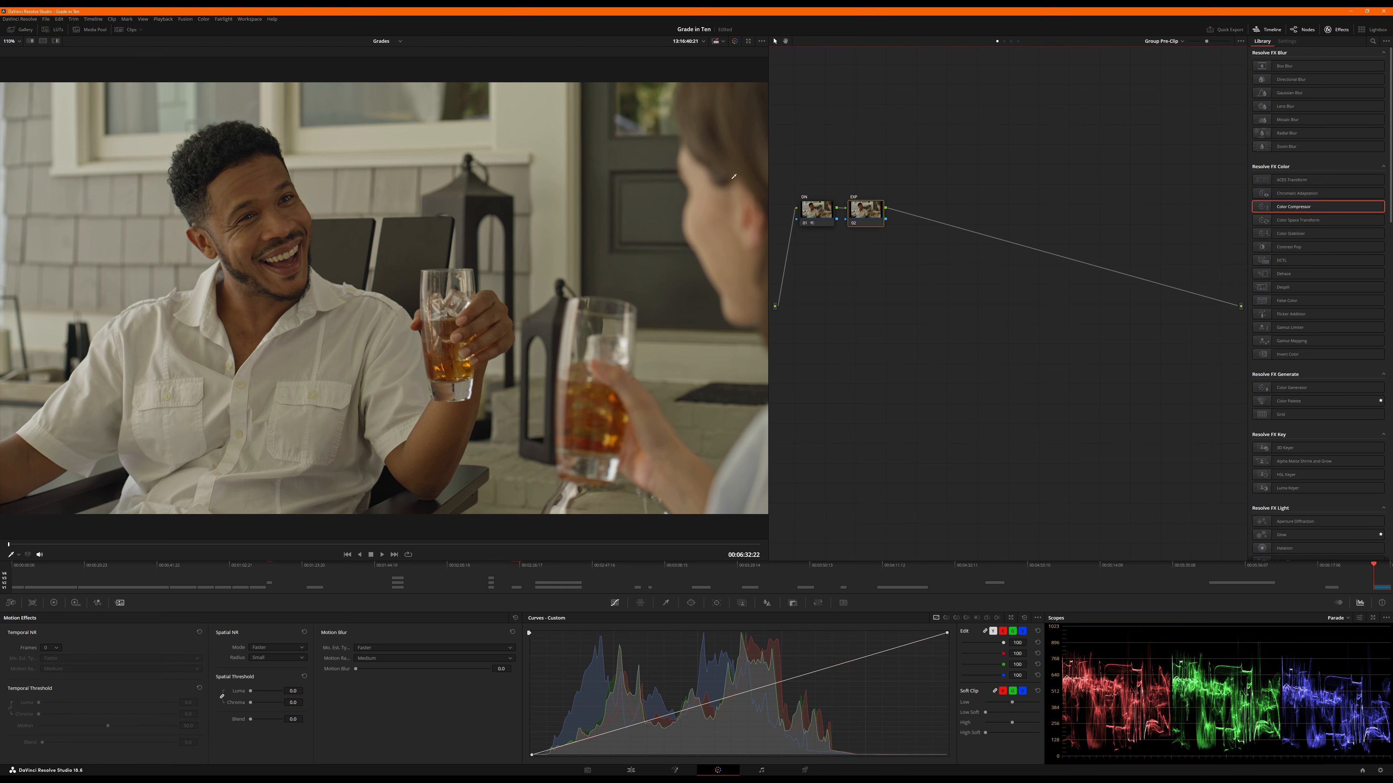
# Brighten the image on the EXP node by pulling the custom curve's white point inward and slightly lifting an upper-midtone point
pyautogui.click(53, 603)
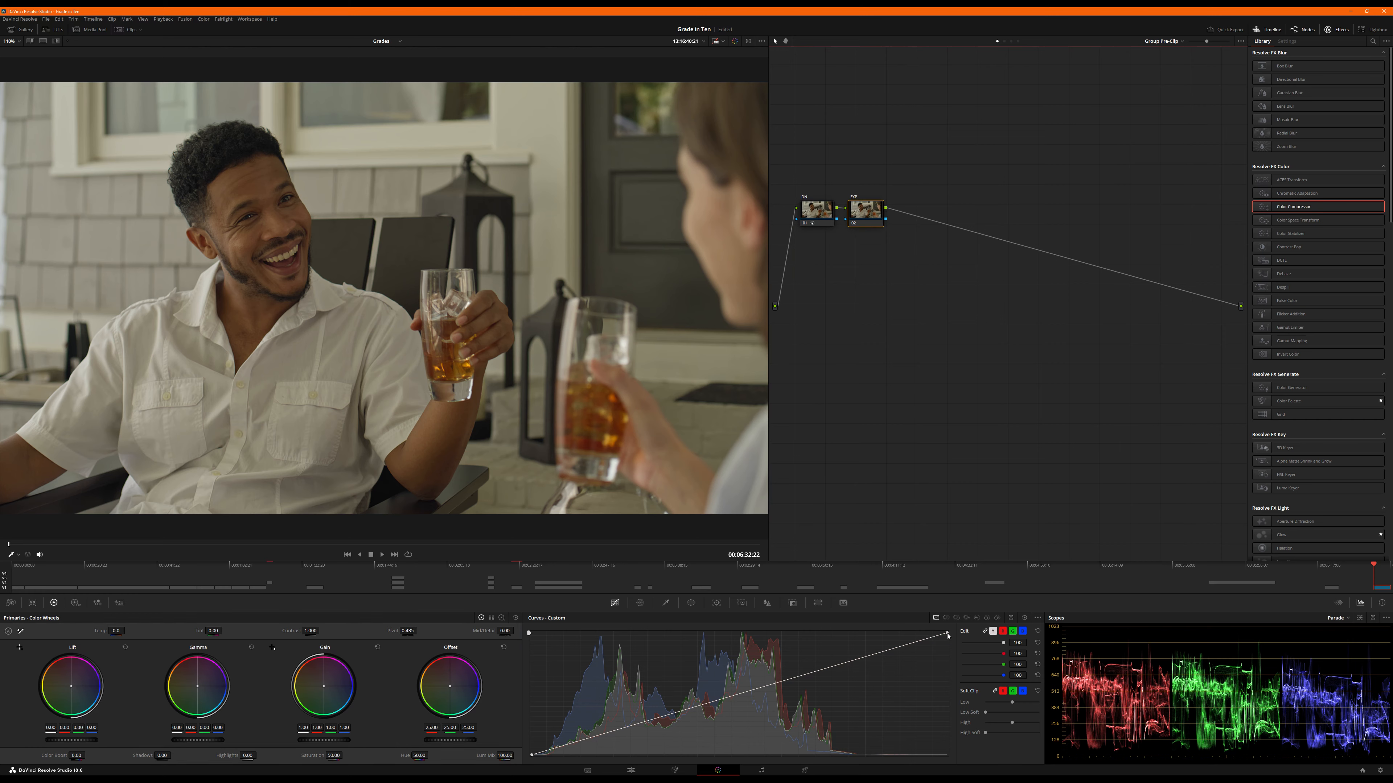
pyautogui.moveTo(948, 636); pyautogui.dragTo(819, 619)
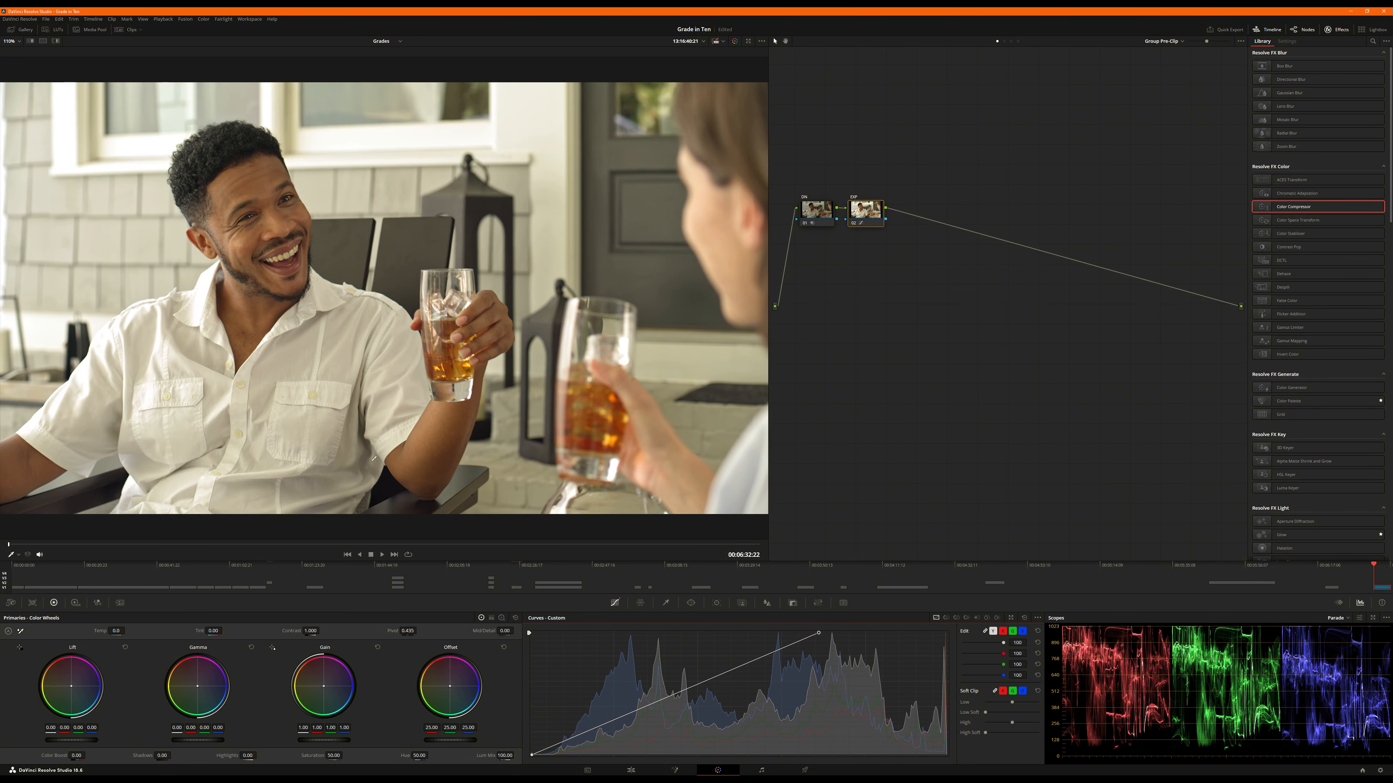
pyautogui.moveTo(820, 635); pyautogui.dragTo(855, 632)
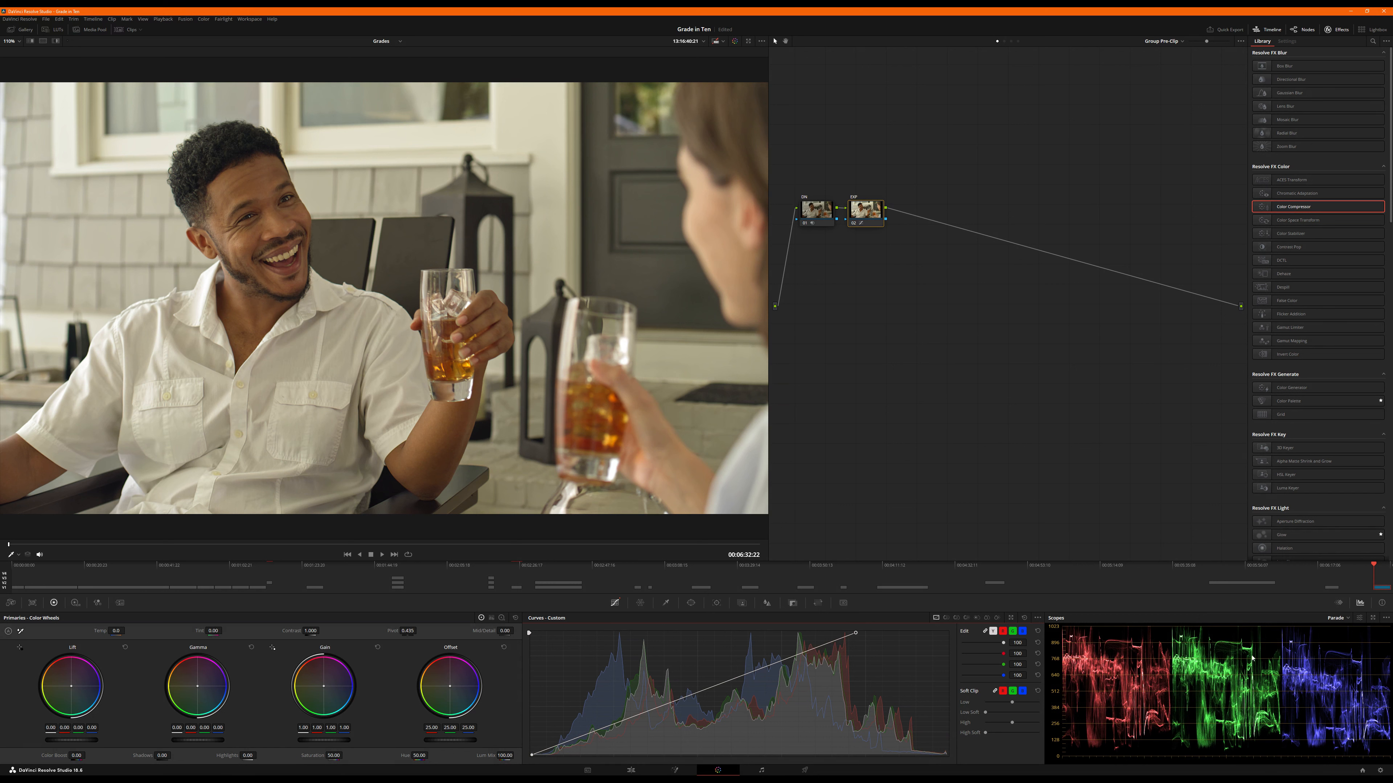
pyautogui.moveTo(856, 634); pyautogui.dragTo(882, 633)
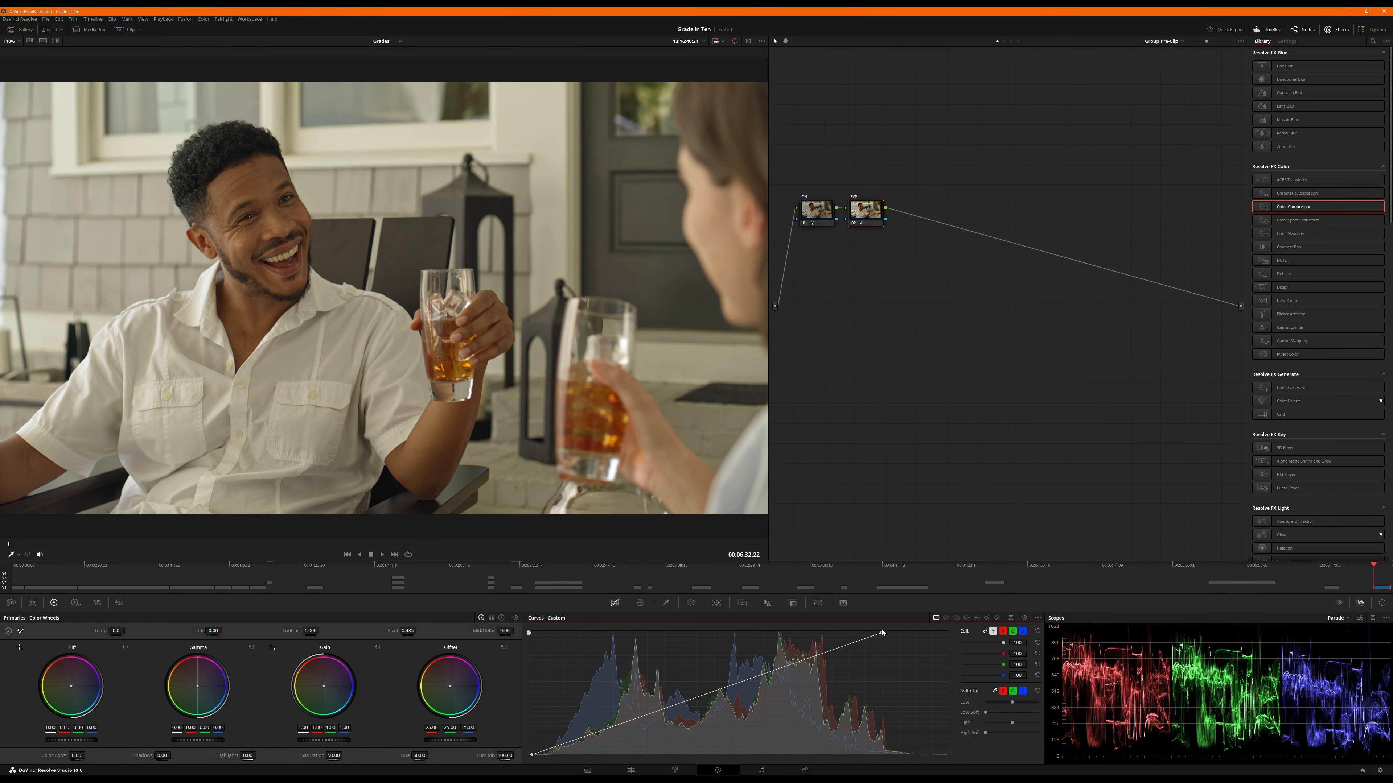
pyautogui.click(772, 670)
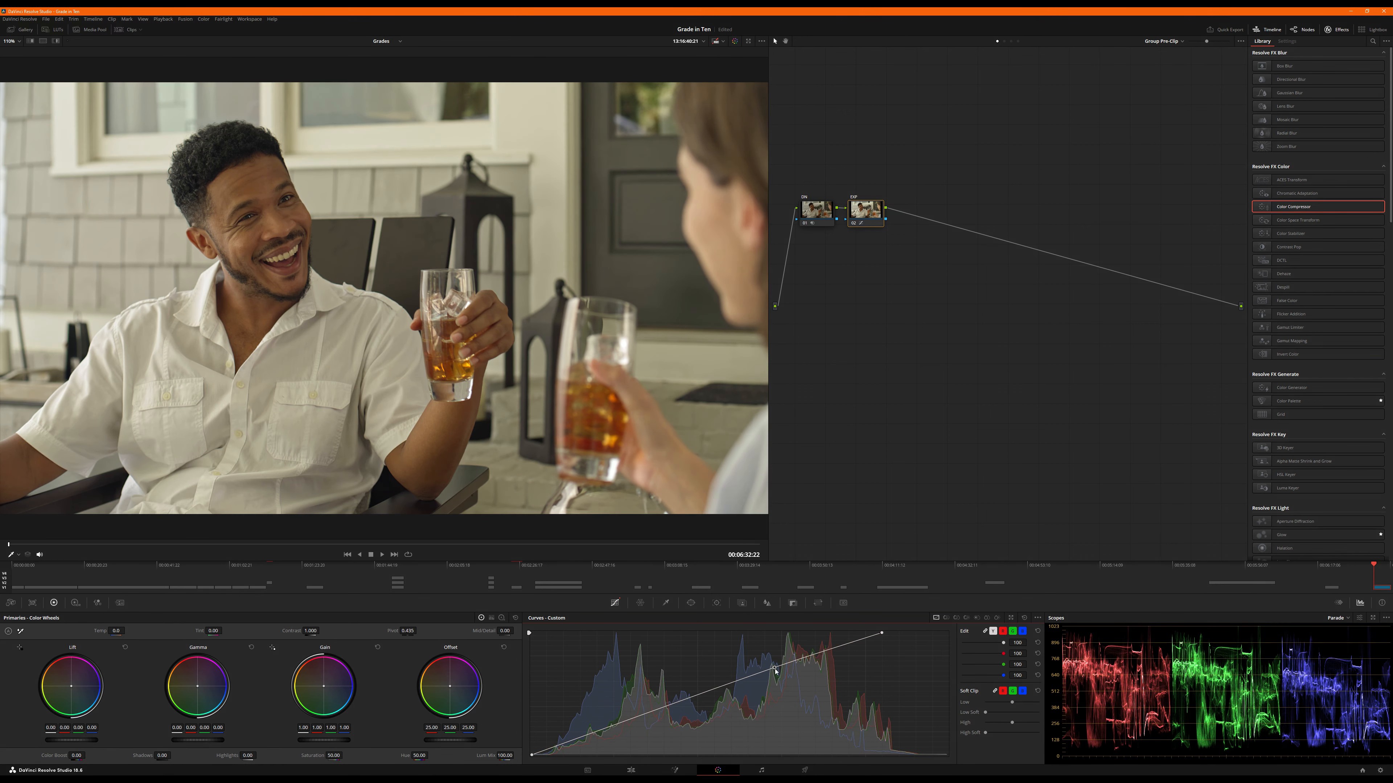
pyautogui.moveTo(773, 669); pyautogui.dragTo(767, 671)
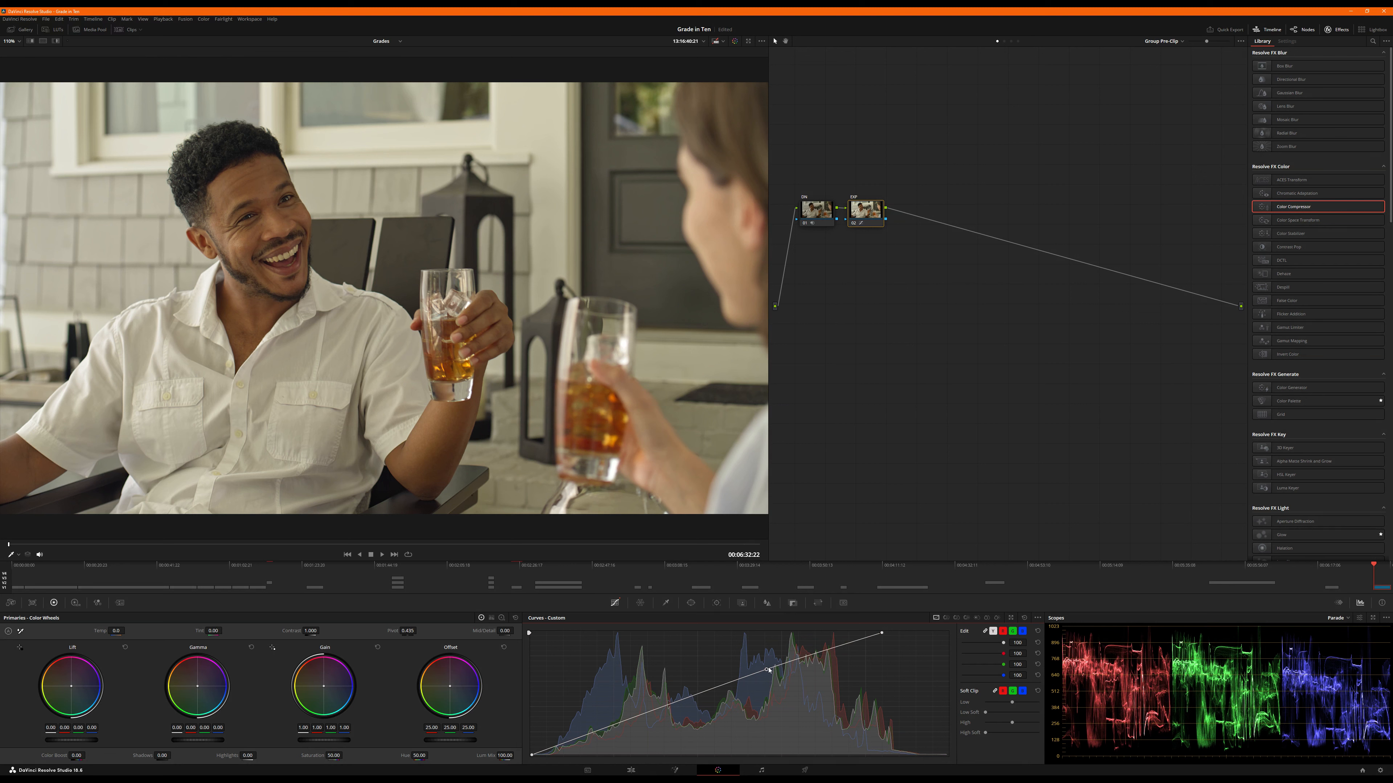
pyautogui.moveTo(768, 669); pyautogui.dragTo(768, 670)
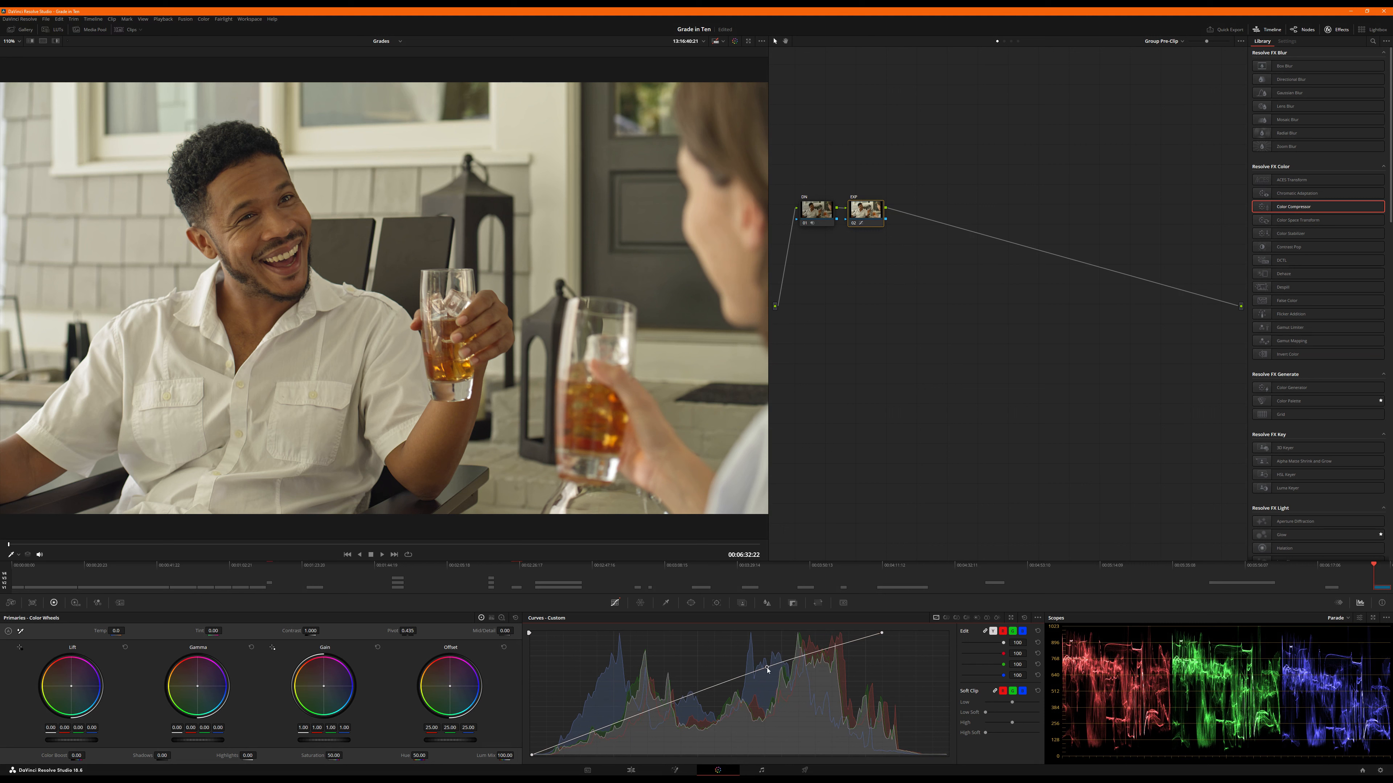
# Add a third serial node after EXP and balance its color, resetting lift and shifting gain and gamma slightly toward blue
pyautogui.hotkey('alt', 's')
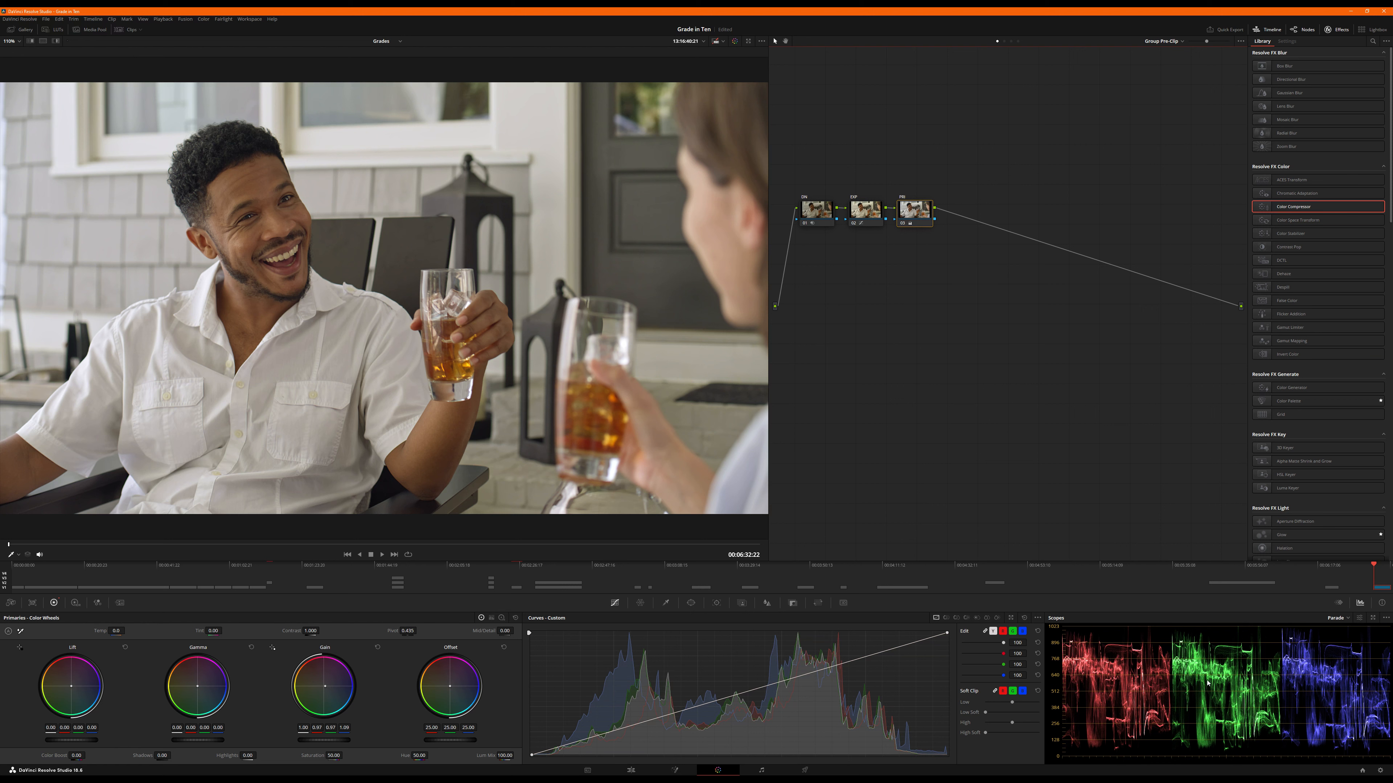
pyautogui.click(378, 648)
pyautogui.click(125, 647)
pyautogui.hotkey('ctrl', 's')
pyautogui.moveTo(194, 690); pyautogui.dragTo(195, 690)
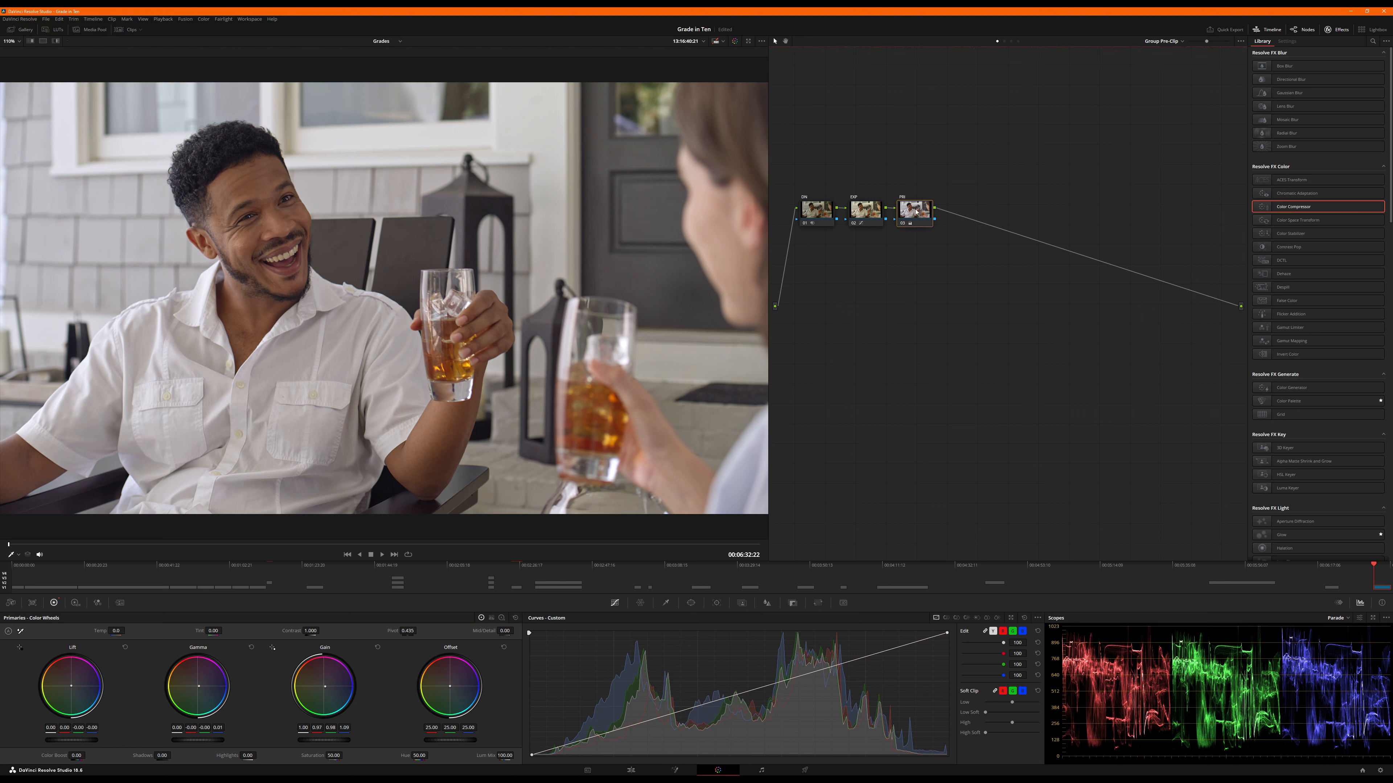
# Add a fourth serial node after the color balance node and label it CON
pyautogui.hotkey('alt', 's')
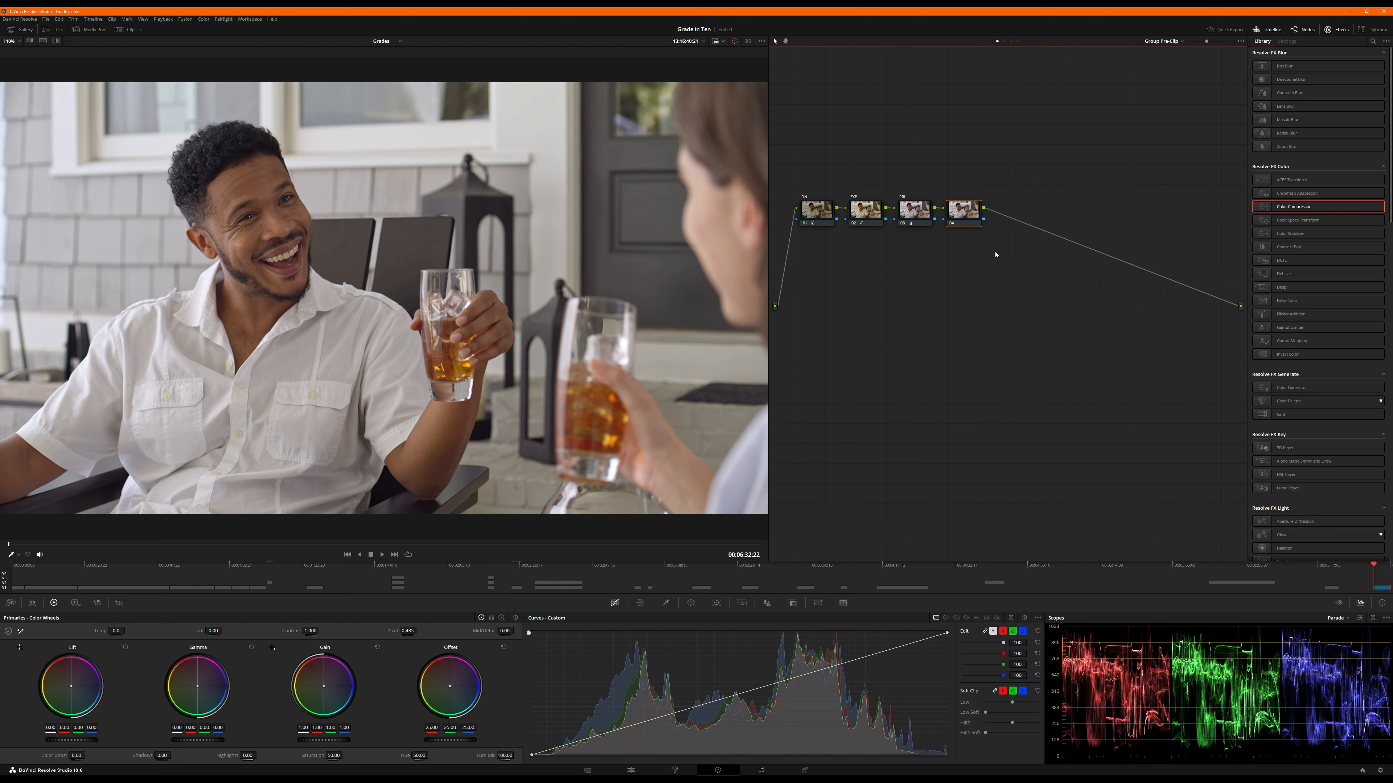
pyautogui.rightClick(960, 223)
pyautogui.click(968, 221)
# Shape a gentle contrast curve on the CON node with a lowered shadow point, a raised highlight point and two midtone points
pyautogui.click(566, 747)
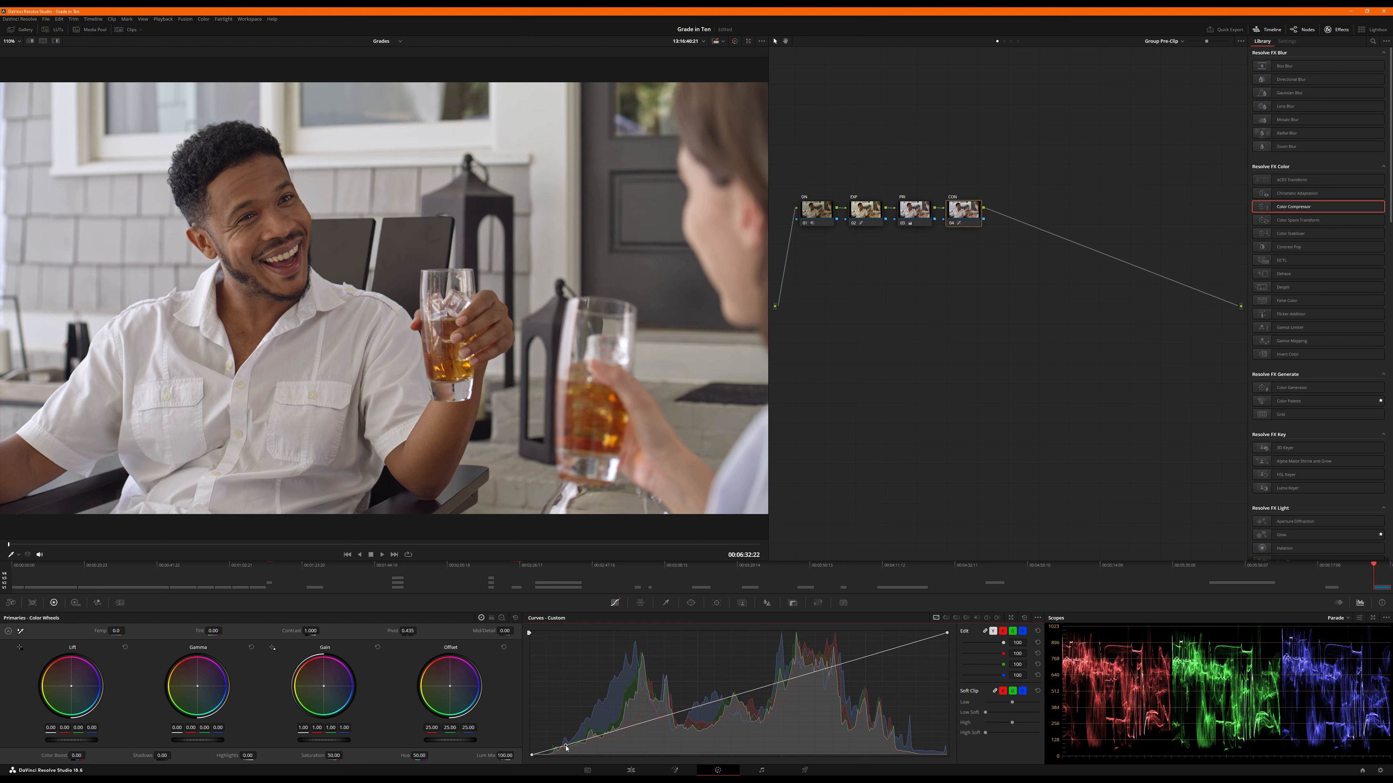
pyautogui.moveTo(566, 747); pyautogui.dragTo(569, 750)
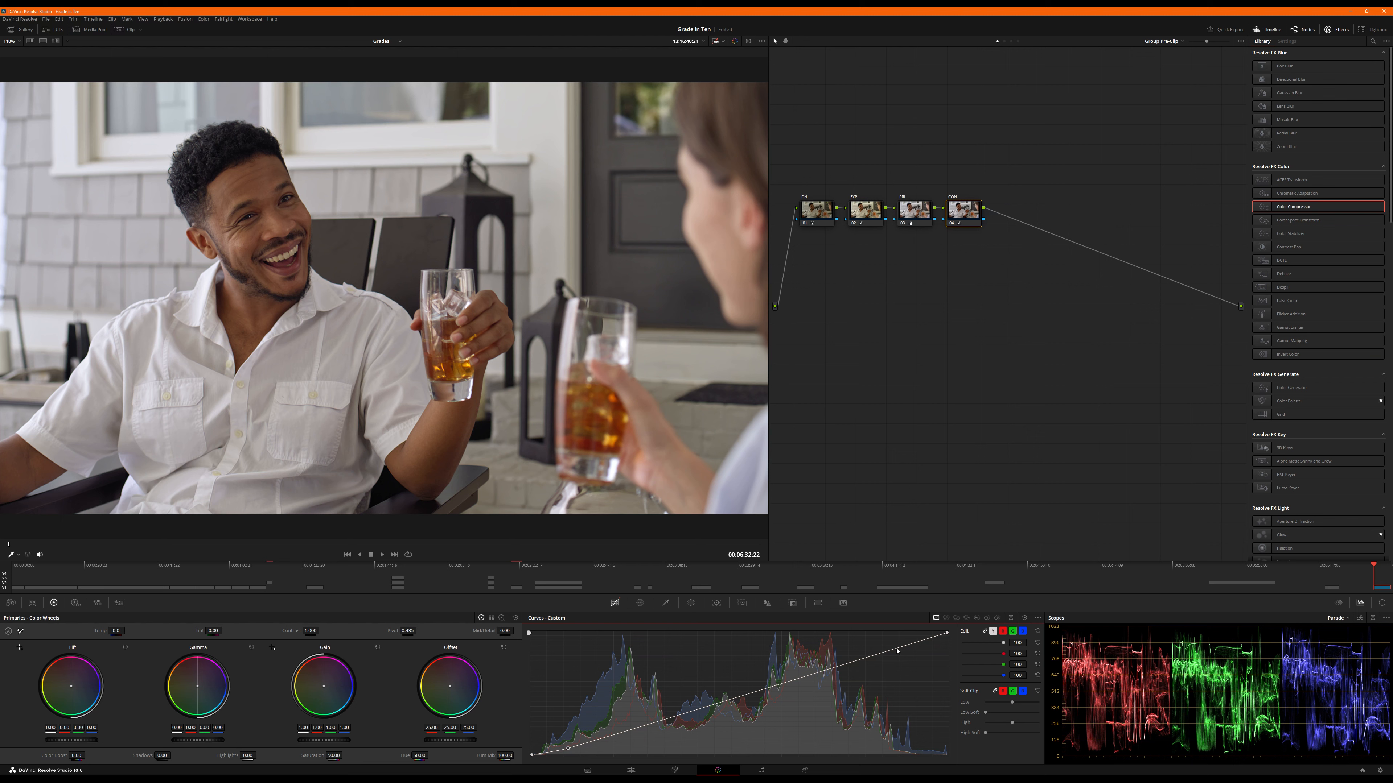
pyautogui.moveTo(896, 650); pyautogui.dragTo(895, 646)
pyautogui.moveTo(777, 683); pyautogui.dragTo(828, 669)
pyautogui.rightClick(778, 684)
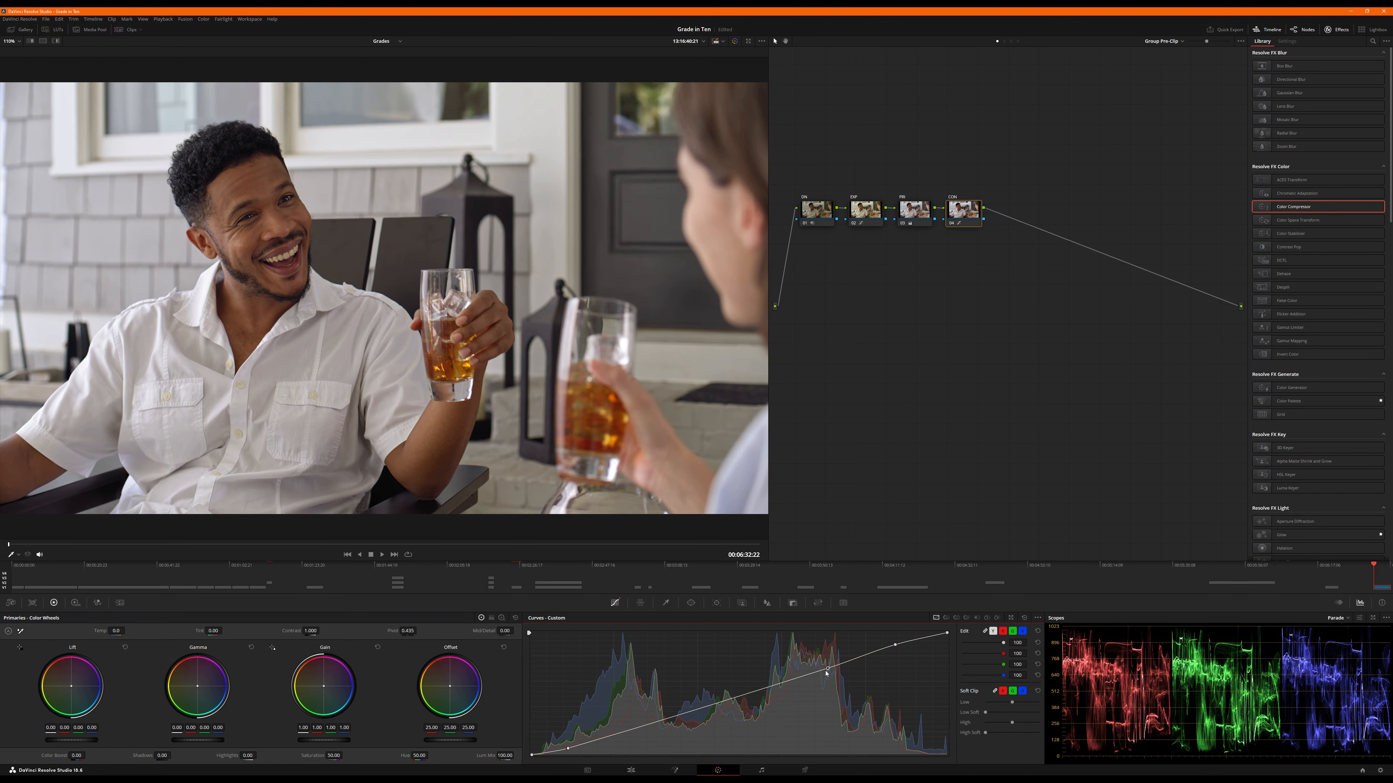
pyautogui.moveTo(684, 715); pyautogui.dragTo(686, 711)
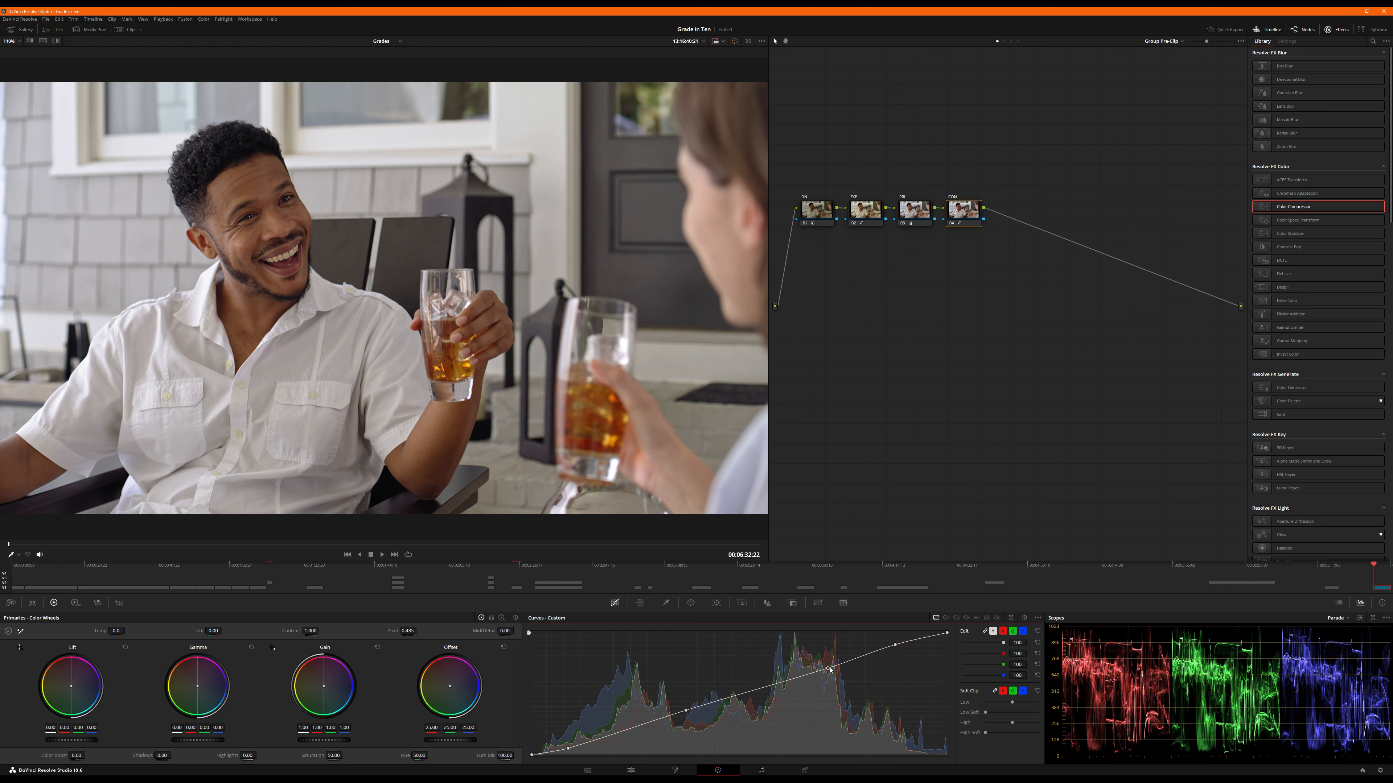
pyautogui.moveTo(829, 669); pyautogui.dragTo(896, 643)
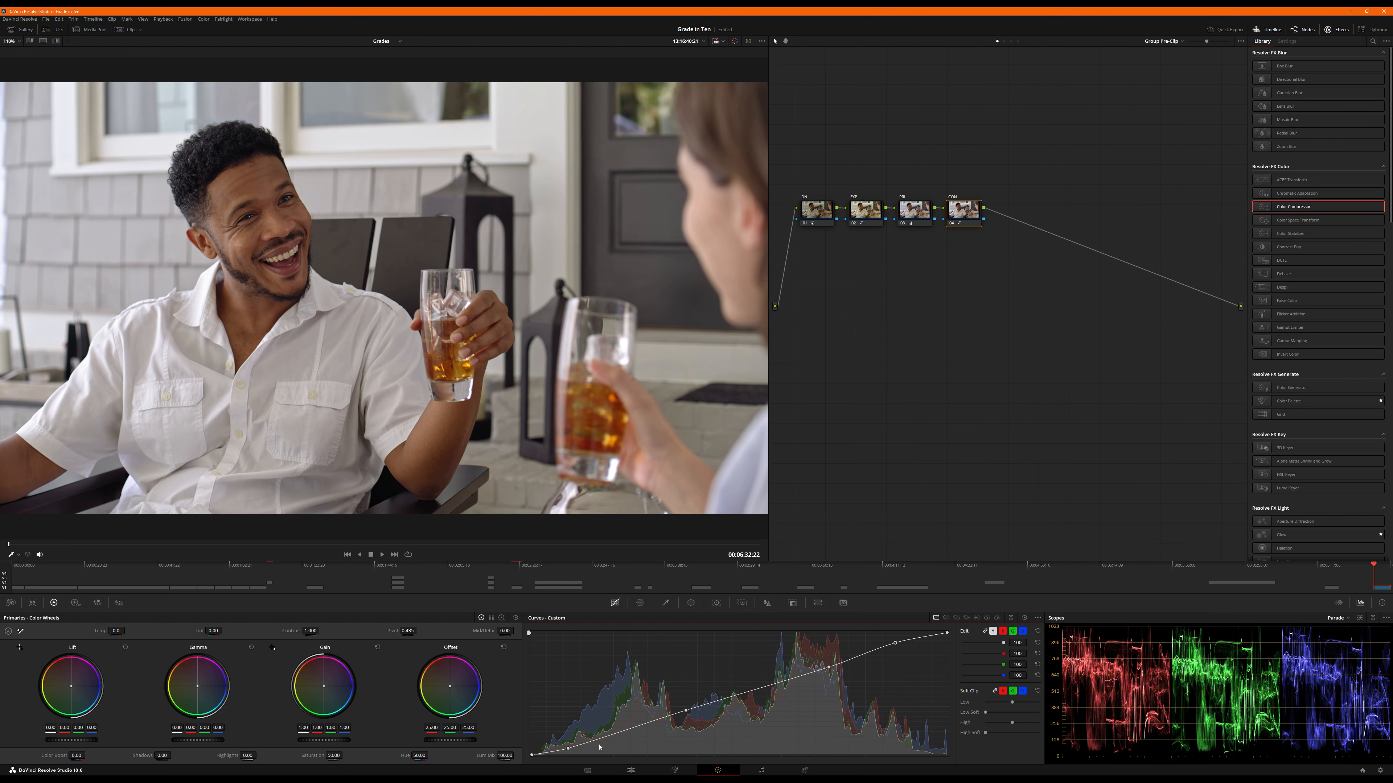
pyautogui.moveTo(568, 749); pyautogui.dragTo(568, 748)
# Toggle the CON node off and on to compare the image with and without the contrast adjustment
pyautogui.hotkey('ctrl', 'd')
pyautogui.hotkey('ctrl', 'd')
pyautogui.hotkey('ctrl', 'd')
pyautogui.hotkey('ctrl', 'd')
pyautogui.hotkey('ctrl', 'd')
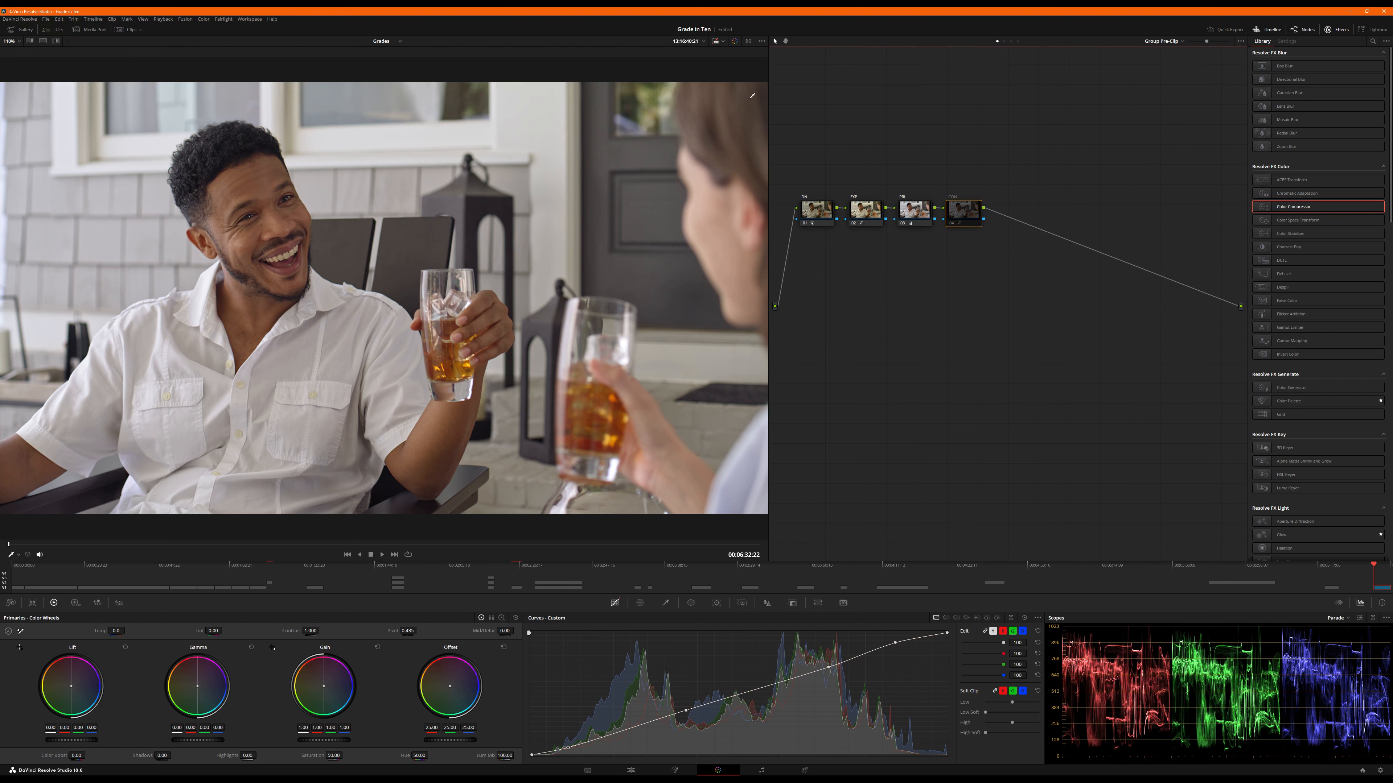
pyautogui.hotkey('ctrl', 'd')
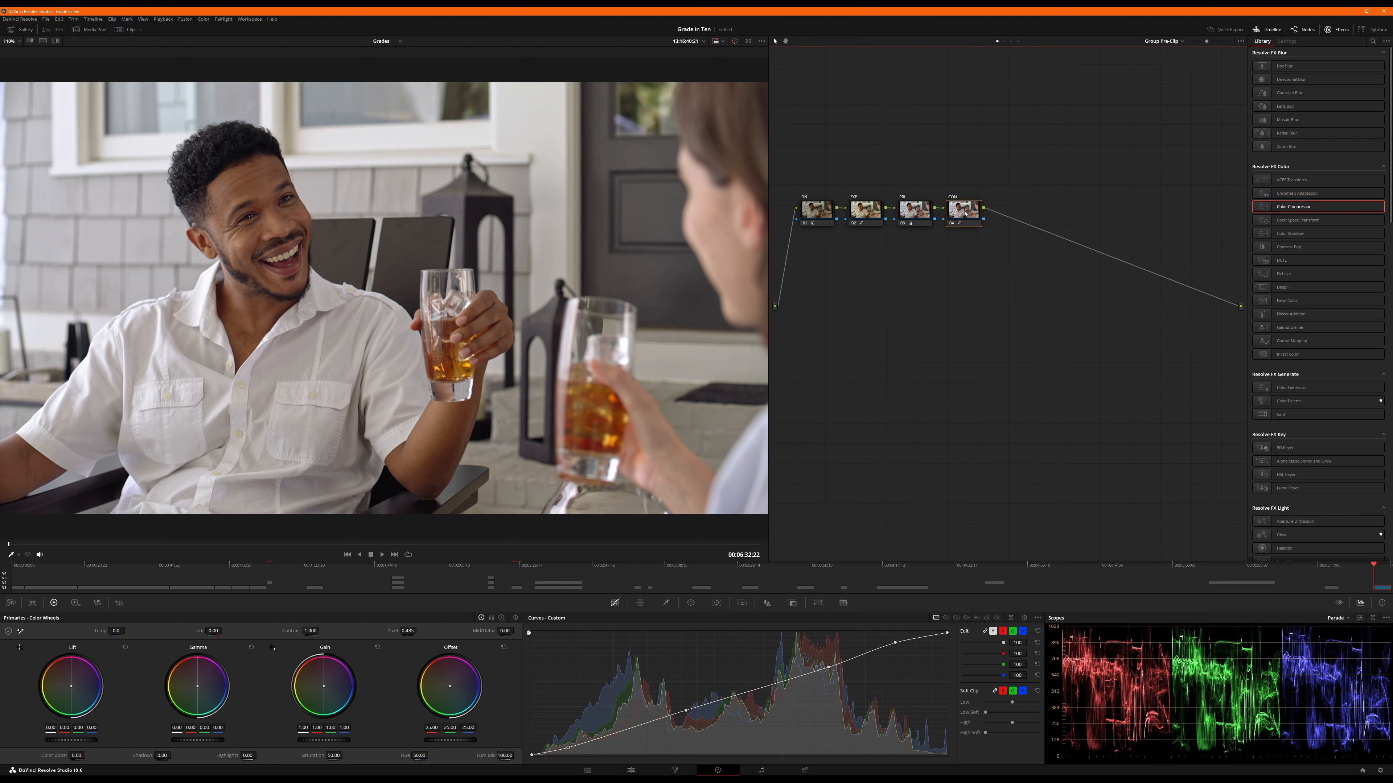
# Add a serial node labelled SAT after CON, set its Color Boost to 12.5 and save the project
pyautogui.hotkey('alt', 's')
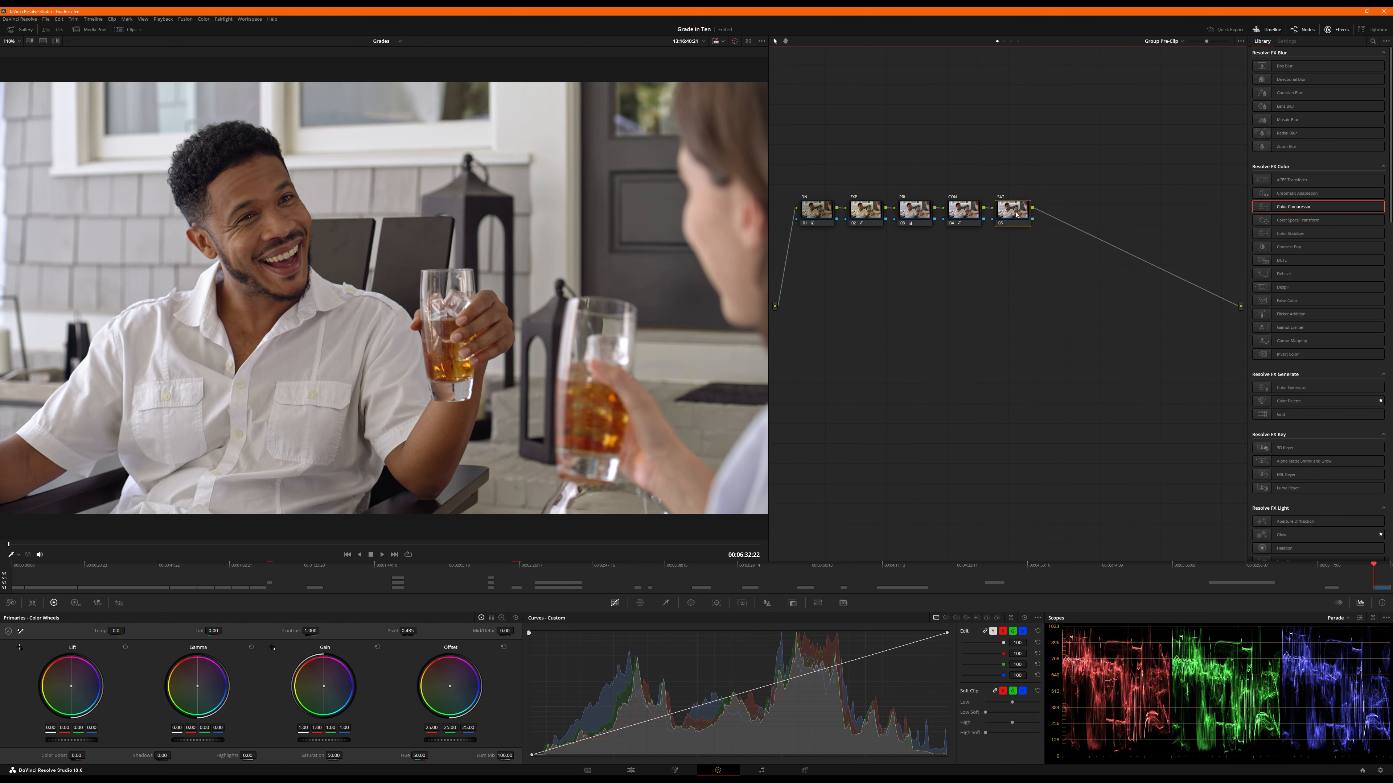
pyautogui.click(76, 756)
pyautogui.write('12.5')
pyautogui.press('Return')
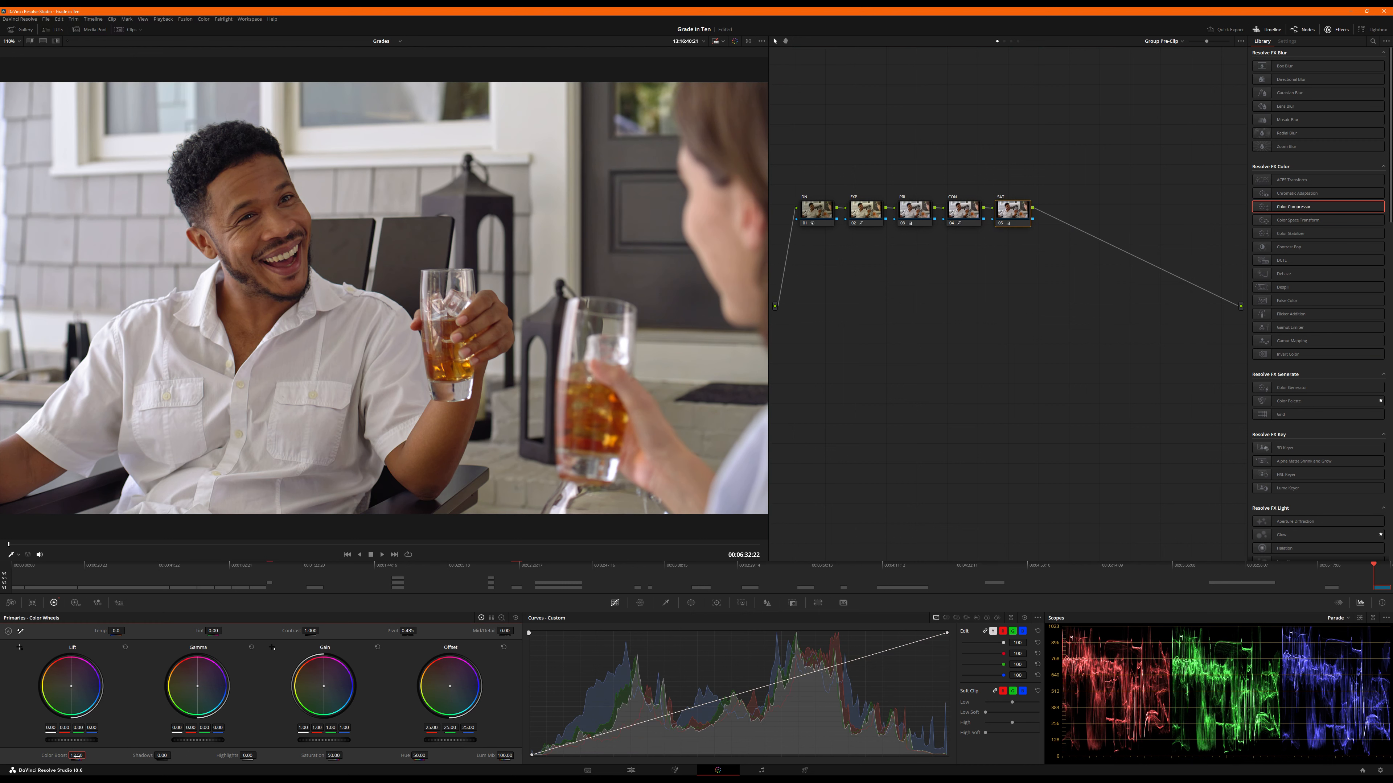
pyautogui.hotkey('ctrl', 's')
# Add a sixth serial node after the SAT node and give it a label
pyautogui.click(1010, 216)
pyautogui.hotkey('alt', 's')
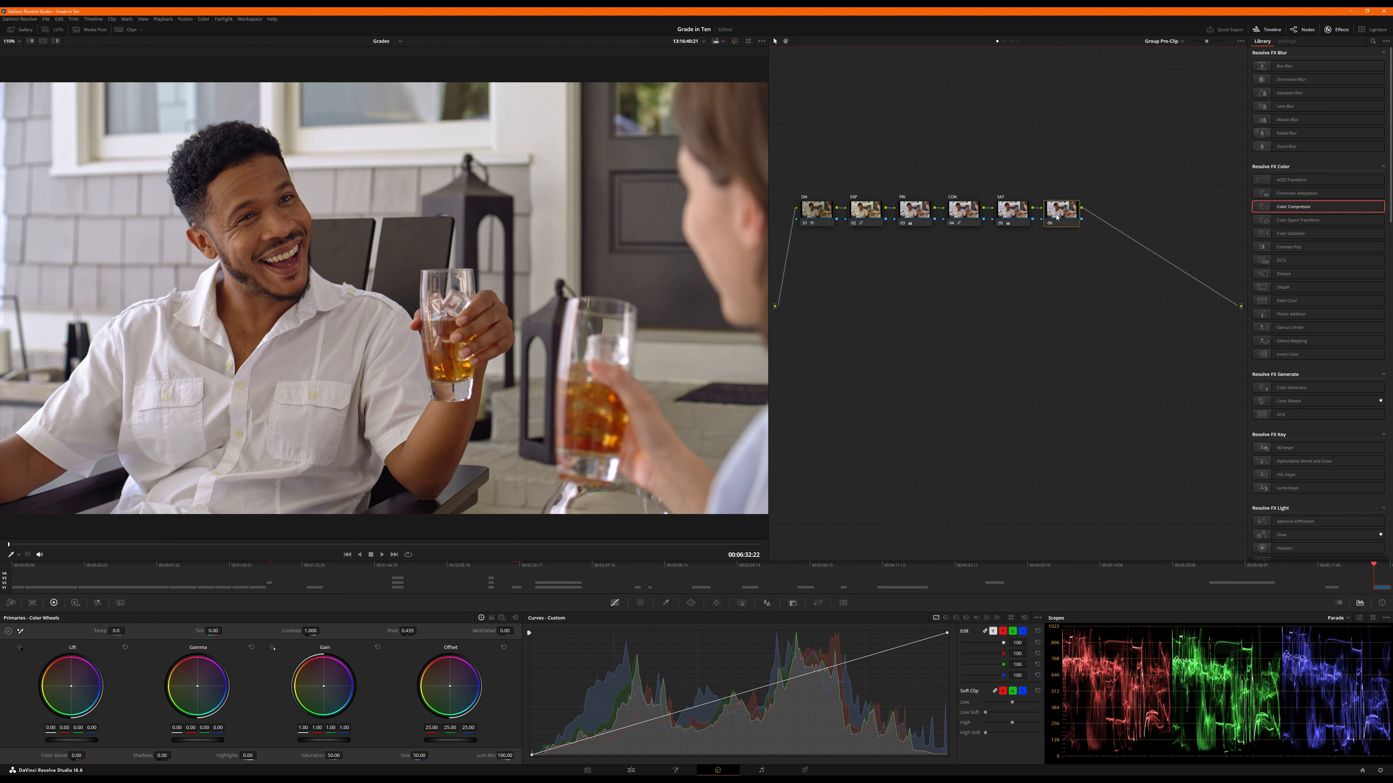
pyautogui.rightClick(1057, 215)
pyautogui.click(1071, 230)
# Adjust the shadow end of the red custom curve on the sixth node and toggle the node to compare
pyautogui.click(1001, 632)
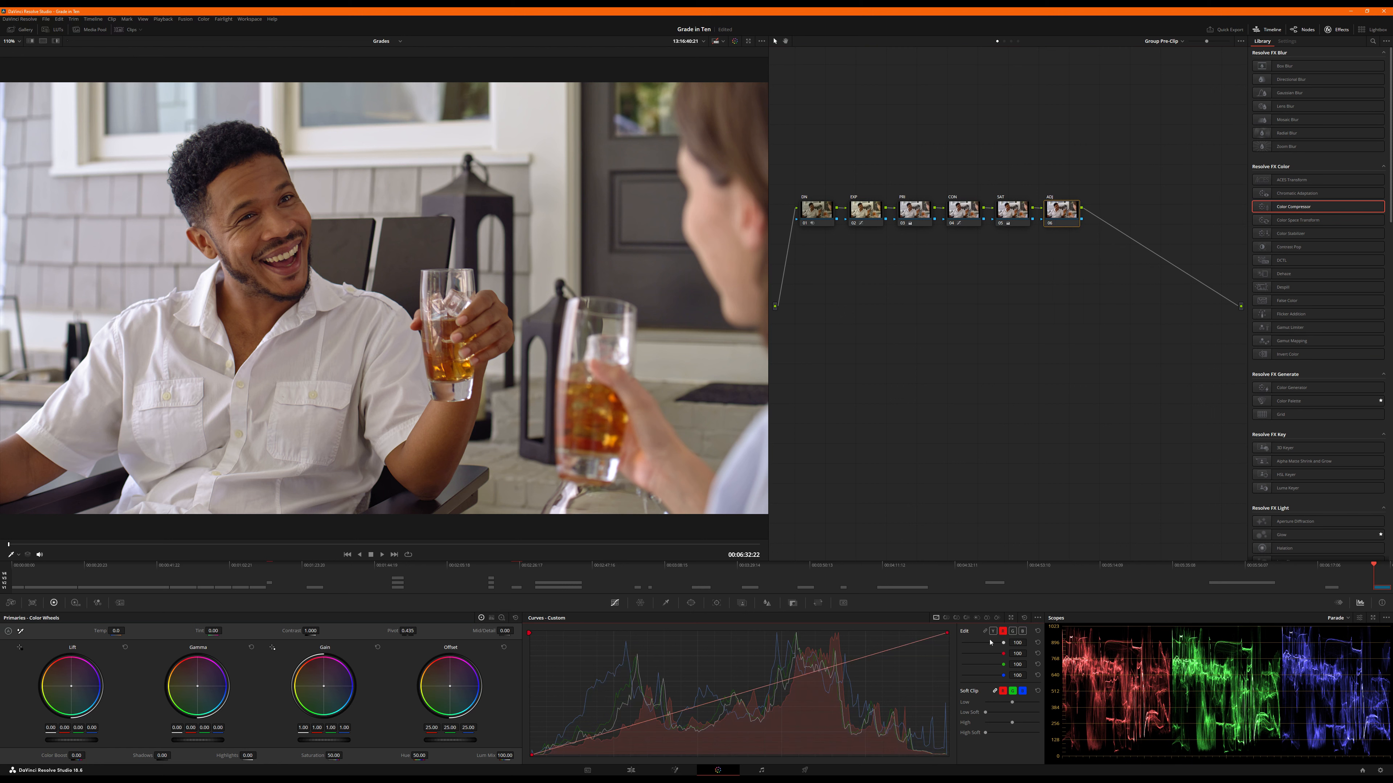
pyautogui.click(571, 744)
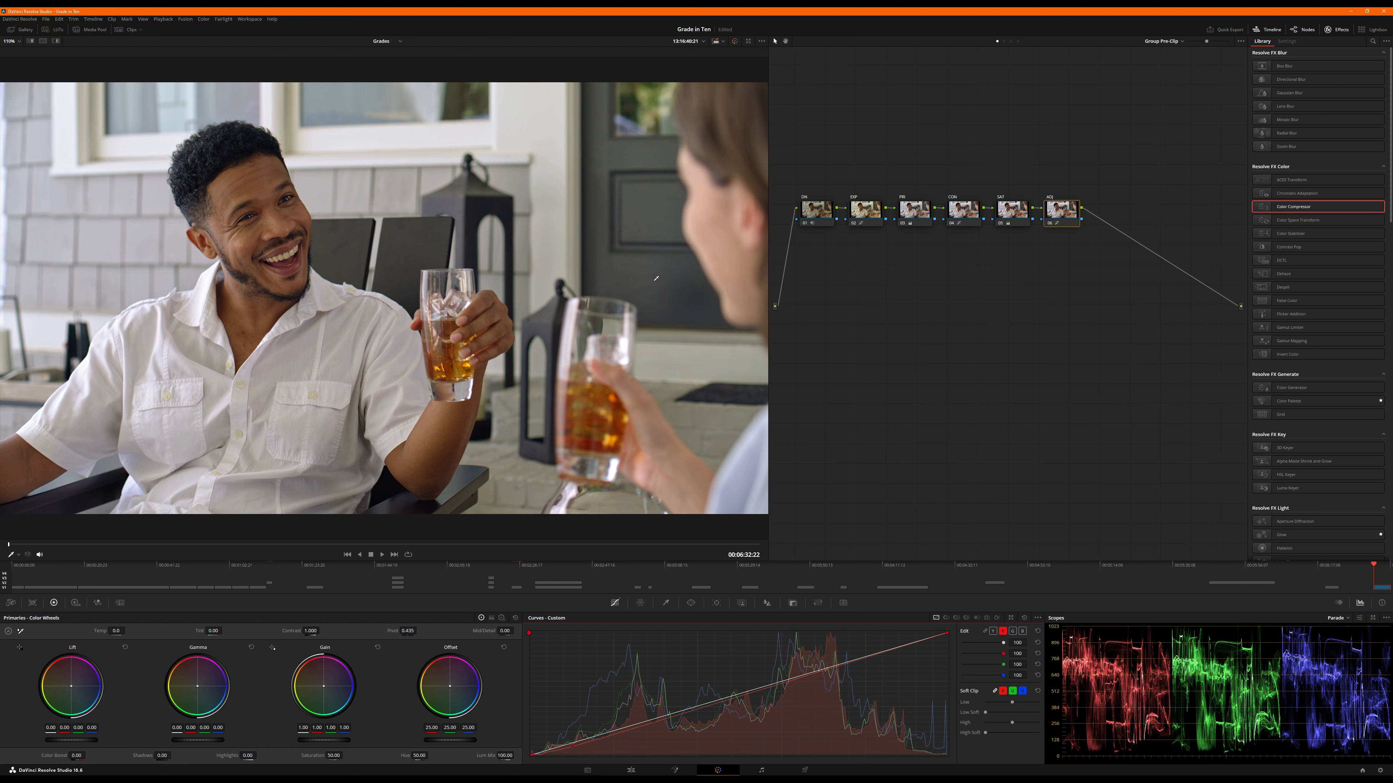
pyautogui.hotkey('ctrl', 'd')
pyautogui.hotkey('ctrl', 'd')
pyautogui.hotkey('ctrl', 'd')
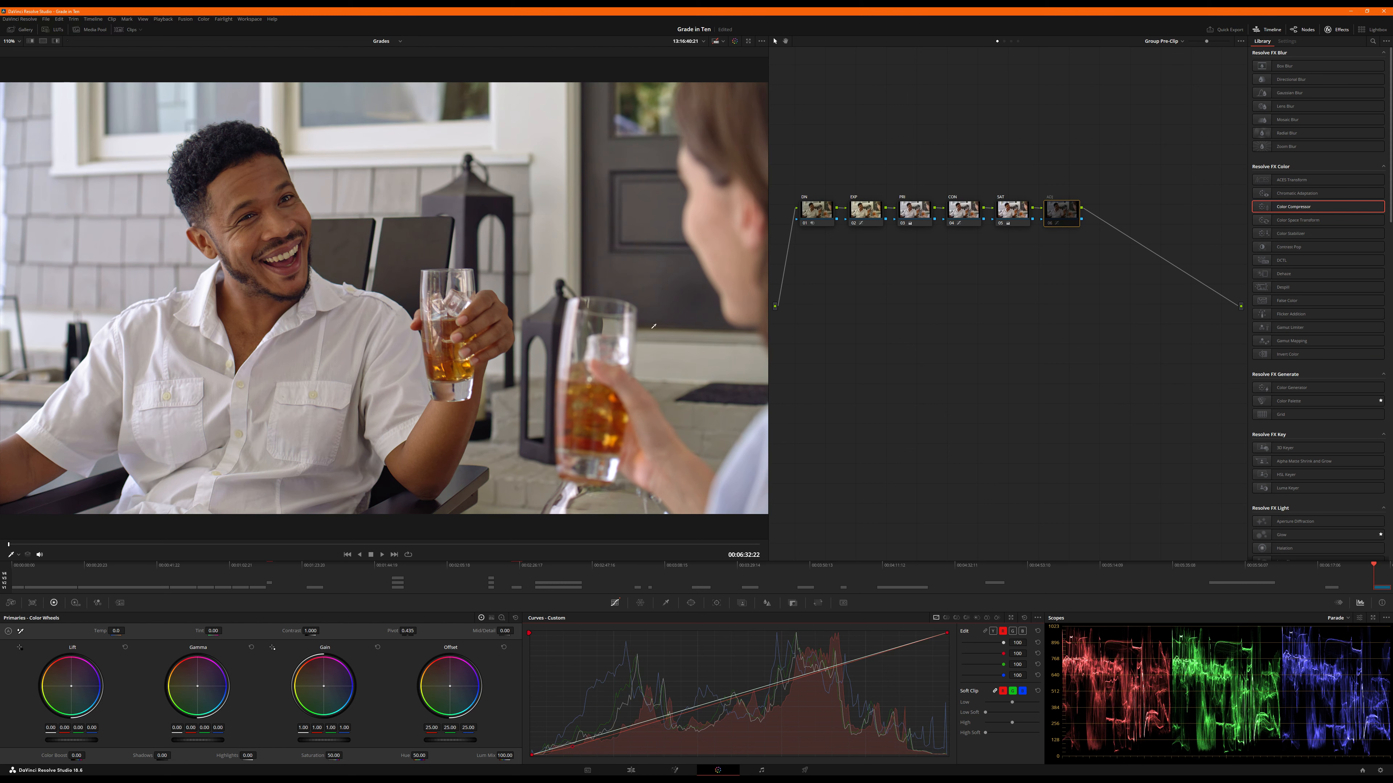
pyautogui.hotkey('ctrl', 'd')
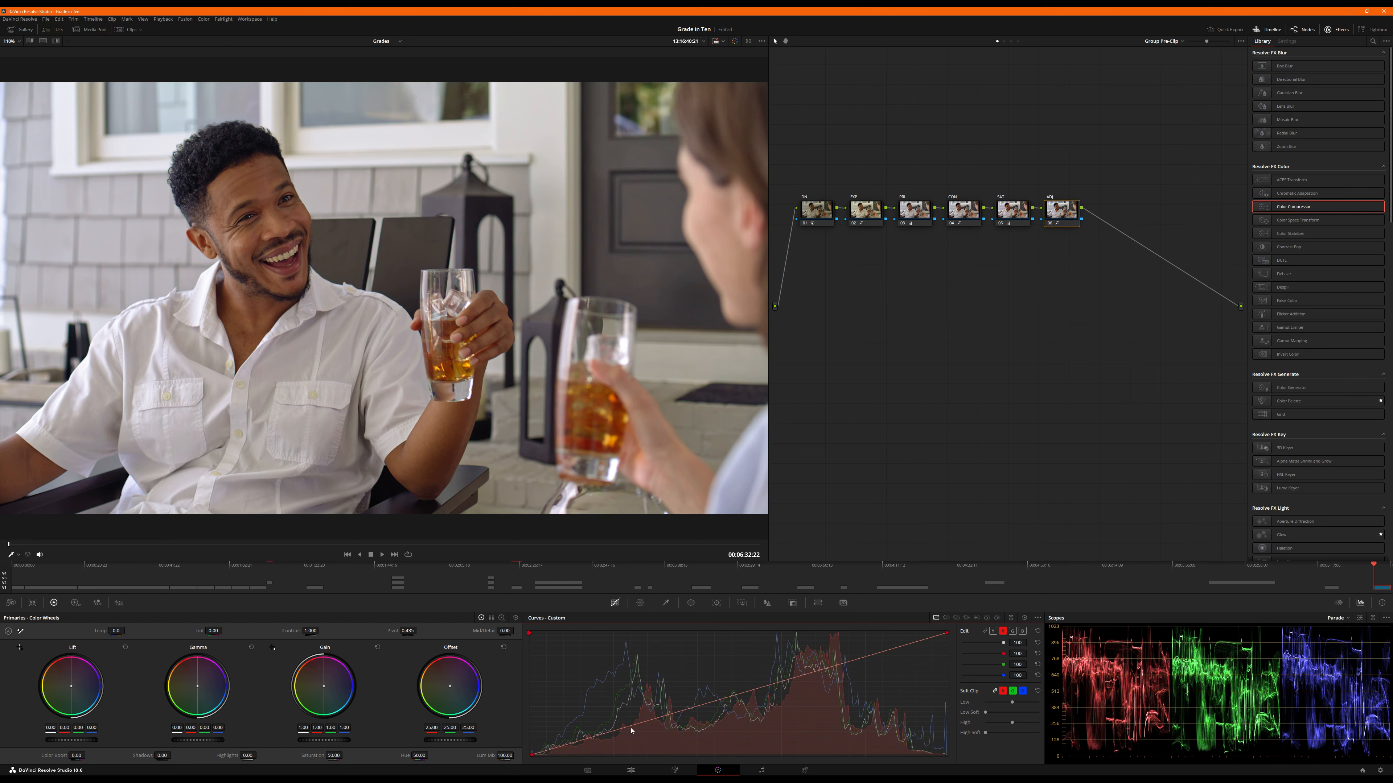
# Refine the lower part of the red custom curve and add an upper-midtone point to the green curve
pyautogui.click(636, 726)
pyautogui.moveTo(635, 728); pyautogui.dragTo(610, 740)
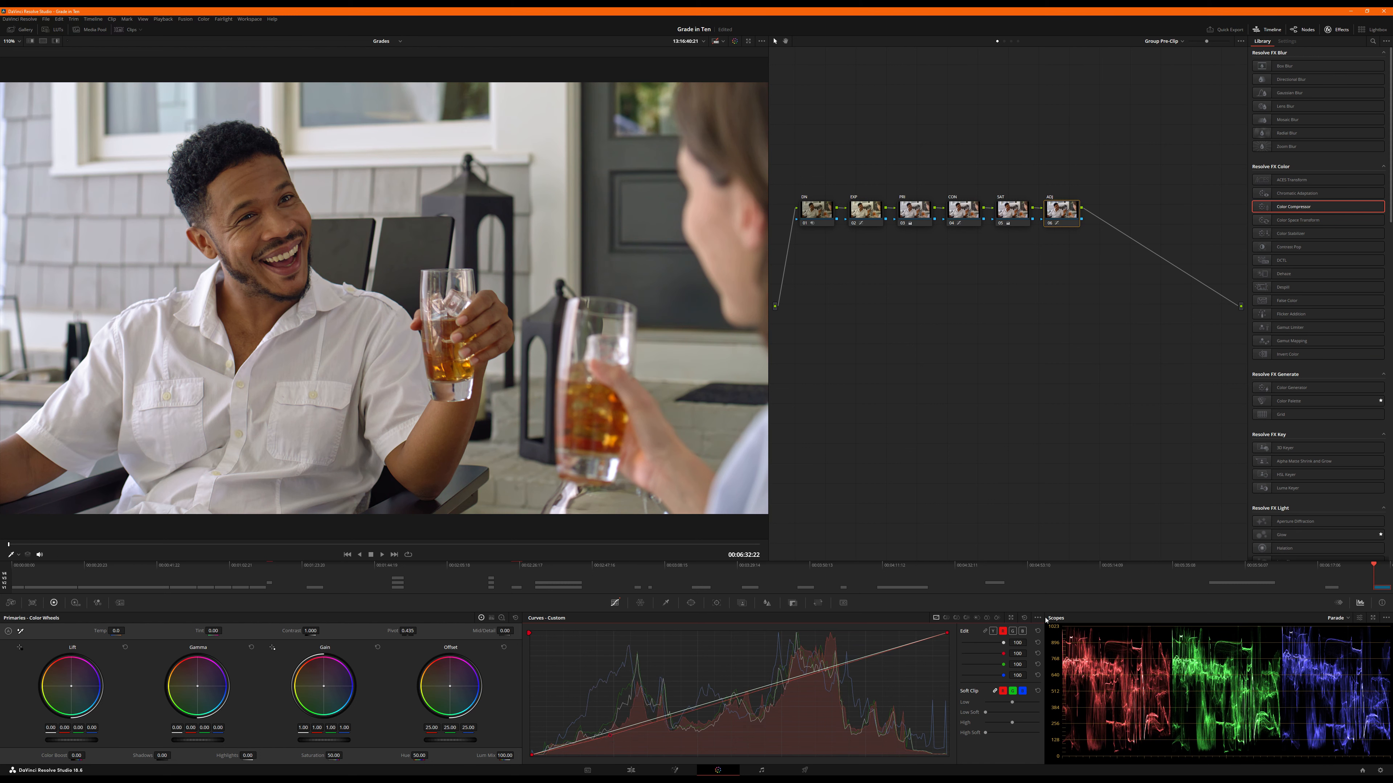
pyautogui.click(1011, 634)
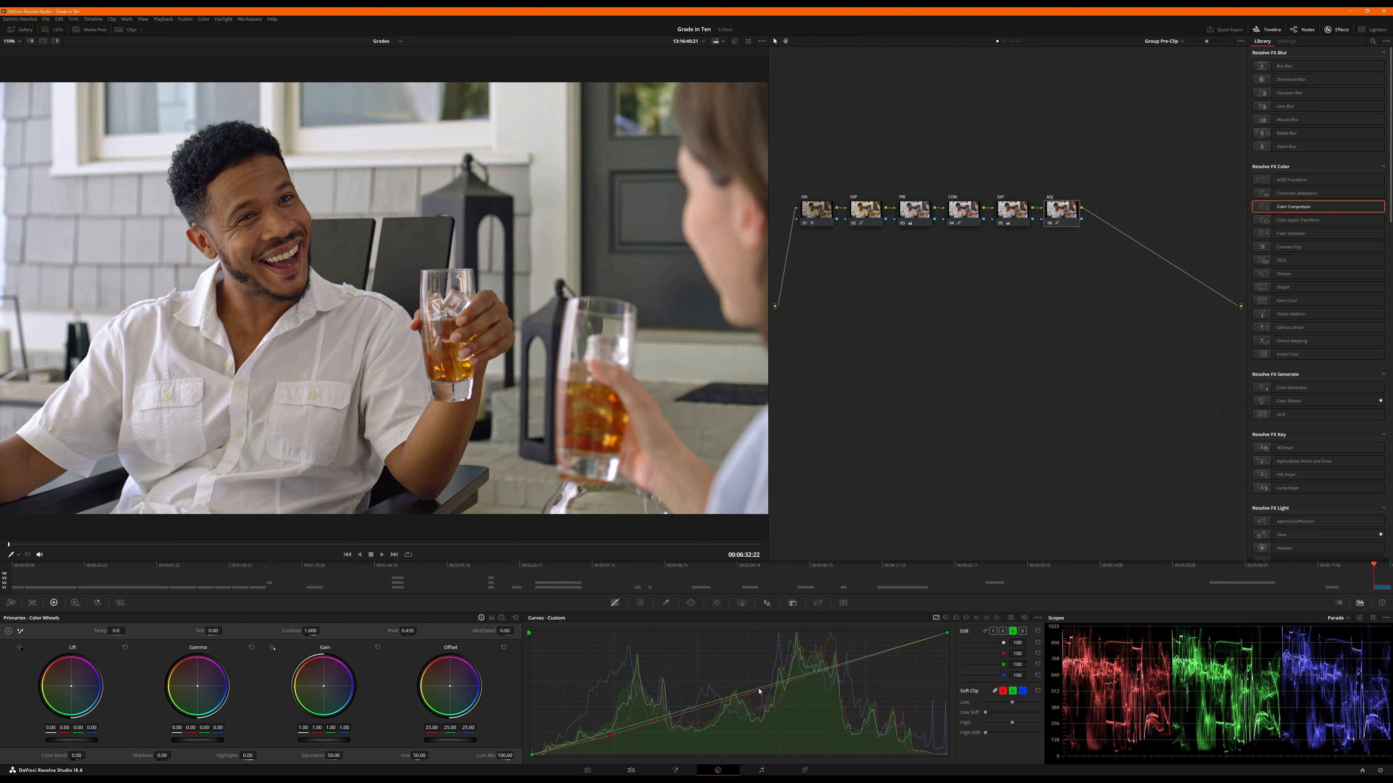
pyautogui.click(796, 679)
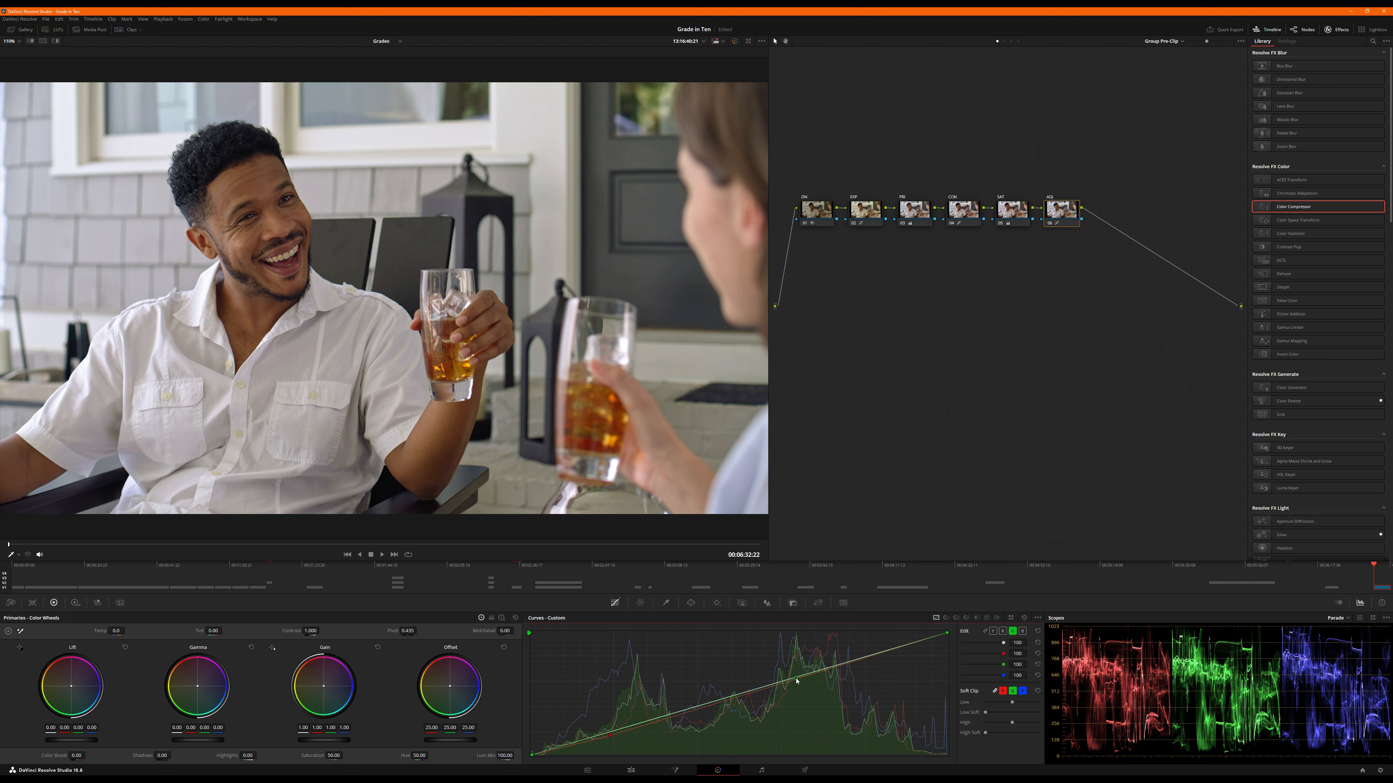
# Toggle the sixth node off and on to compare the image with and without the red and green curve adjustments
pyautogui.hotkey('ctrl', 'd')
pyautogui.hotkey('ctrl', 'd')
pyautogui.hotkey('ctrl', 'd')
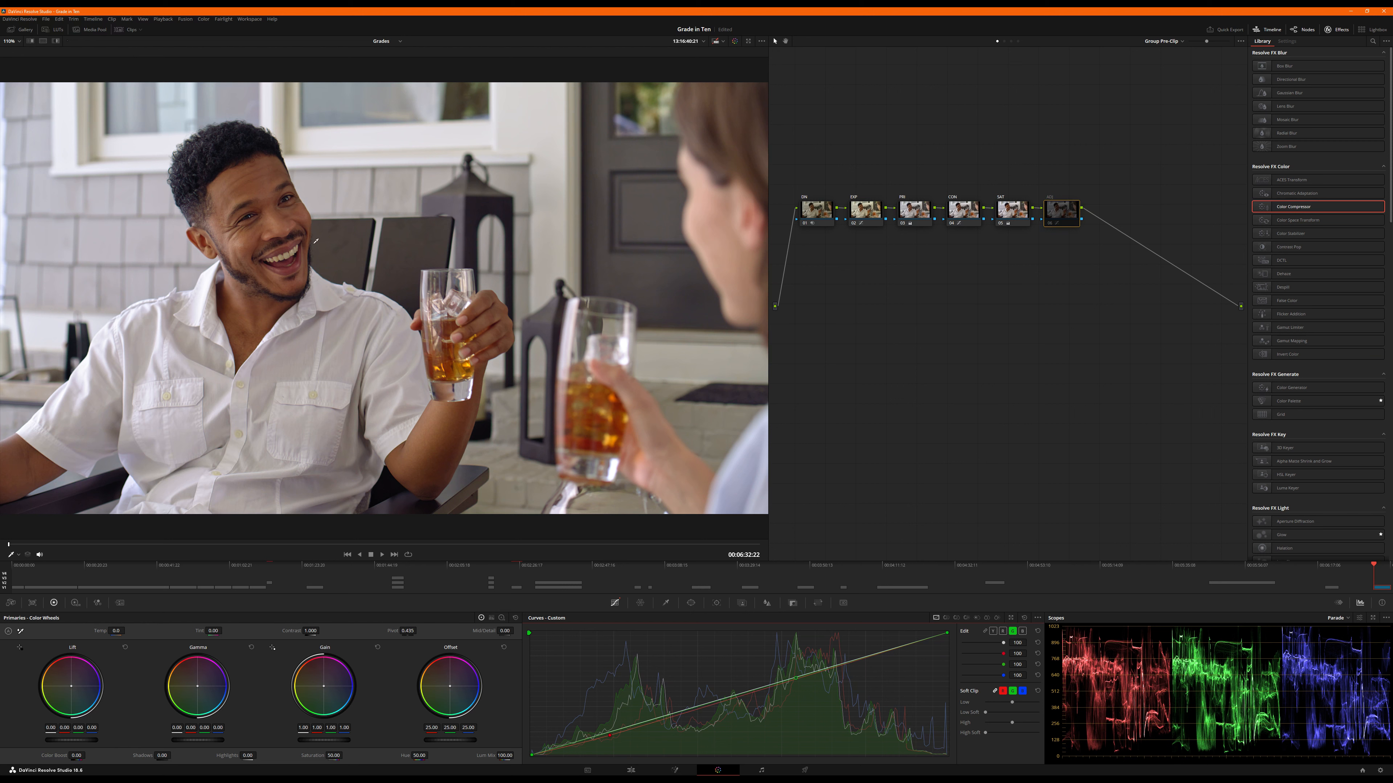
pyautogui.hotkey('ctrl', 'd')
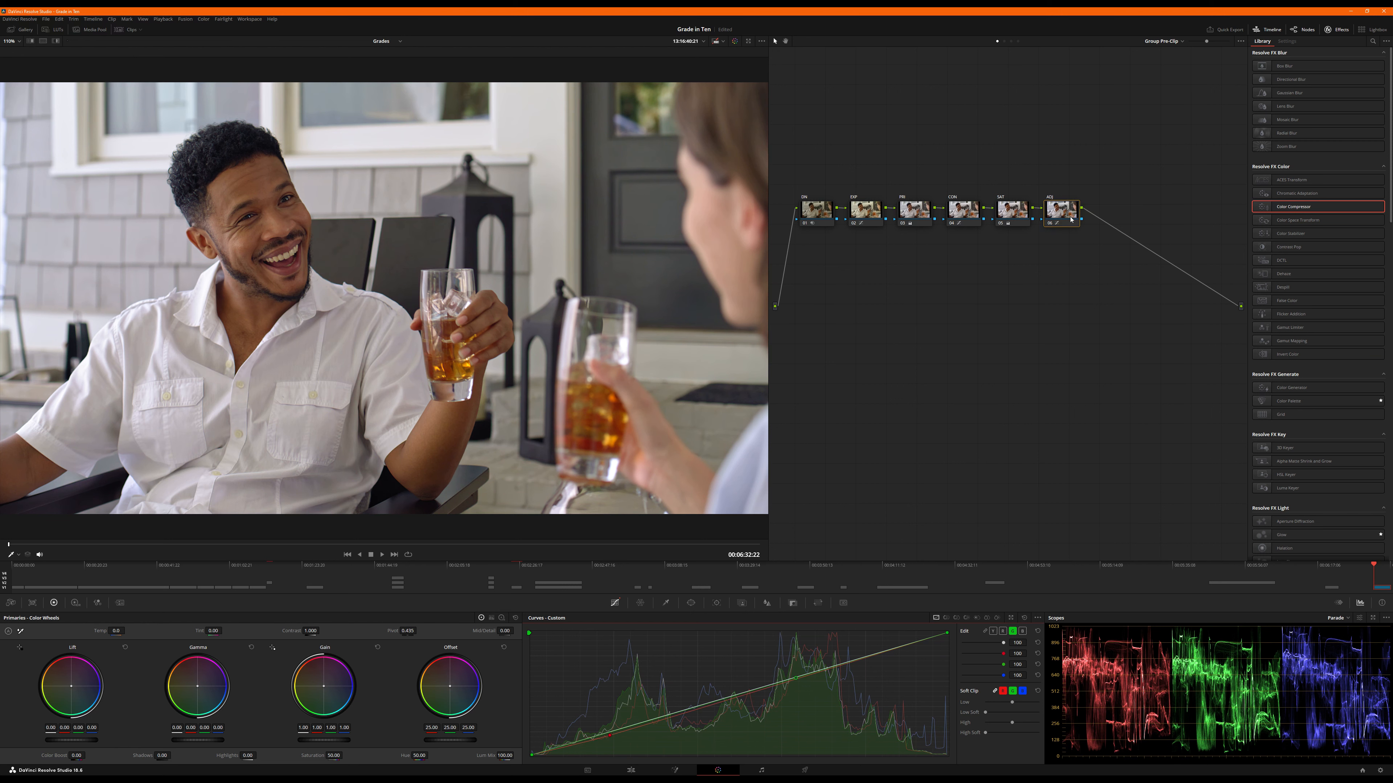
# Add a serial node labelled SKIN, place it below the node row and open the Qualifier for it
pyautogui.hotkey('alt', 's')
pyautogui.moveTo(1115, 218); pyautogui.dragTo(866, 350)
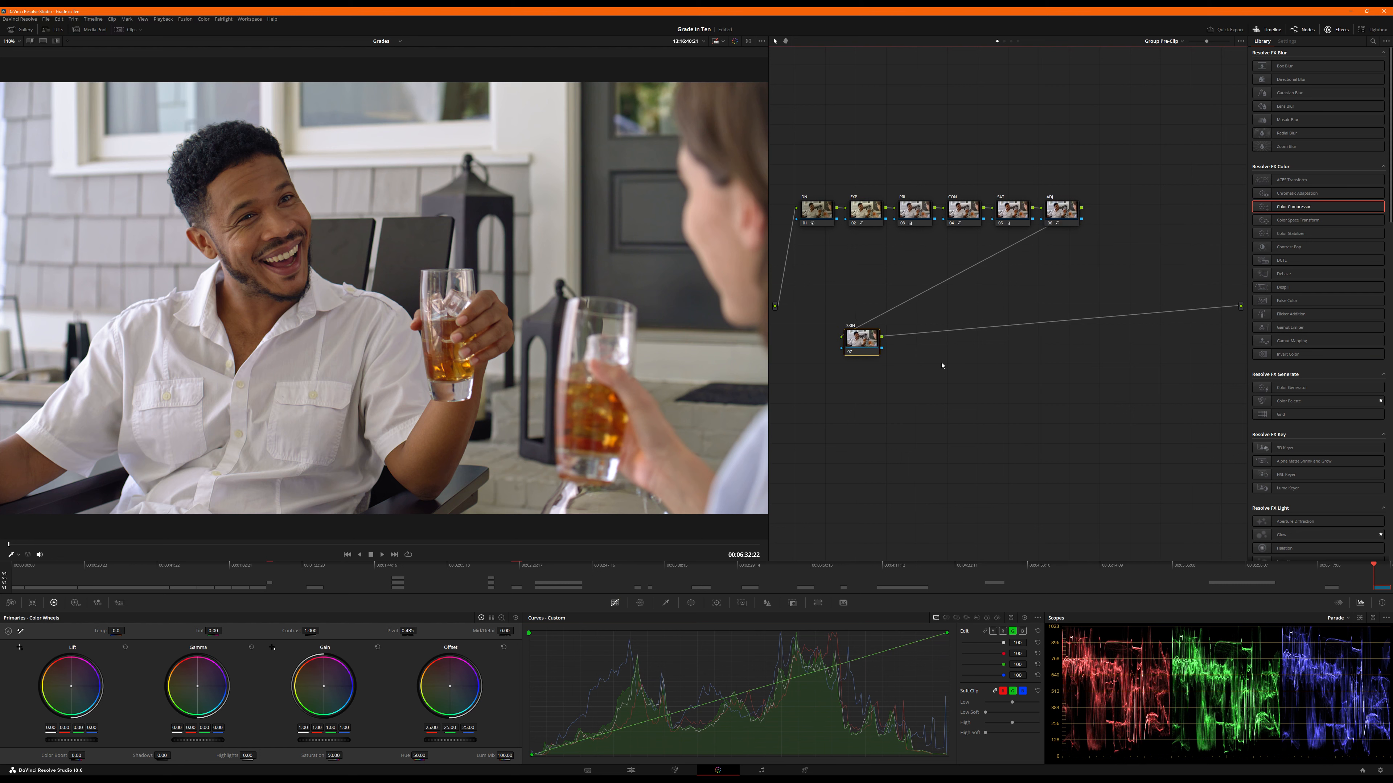
pyautogui.click(666, 602)
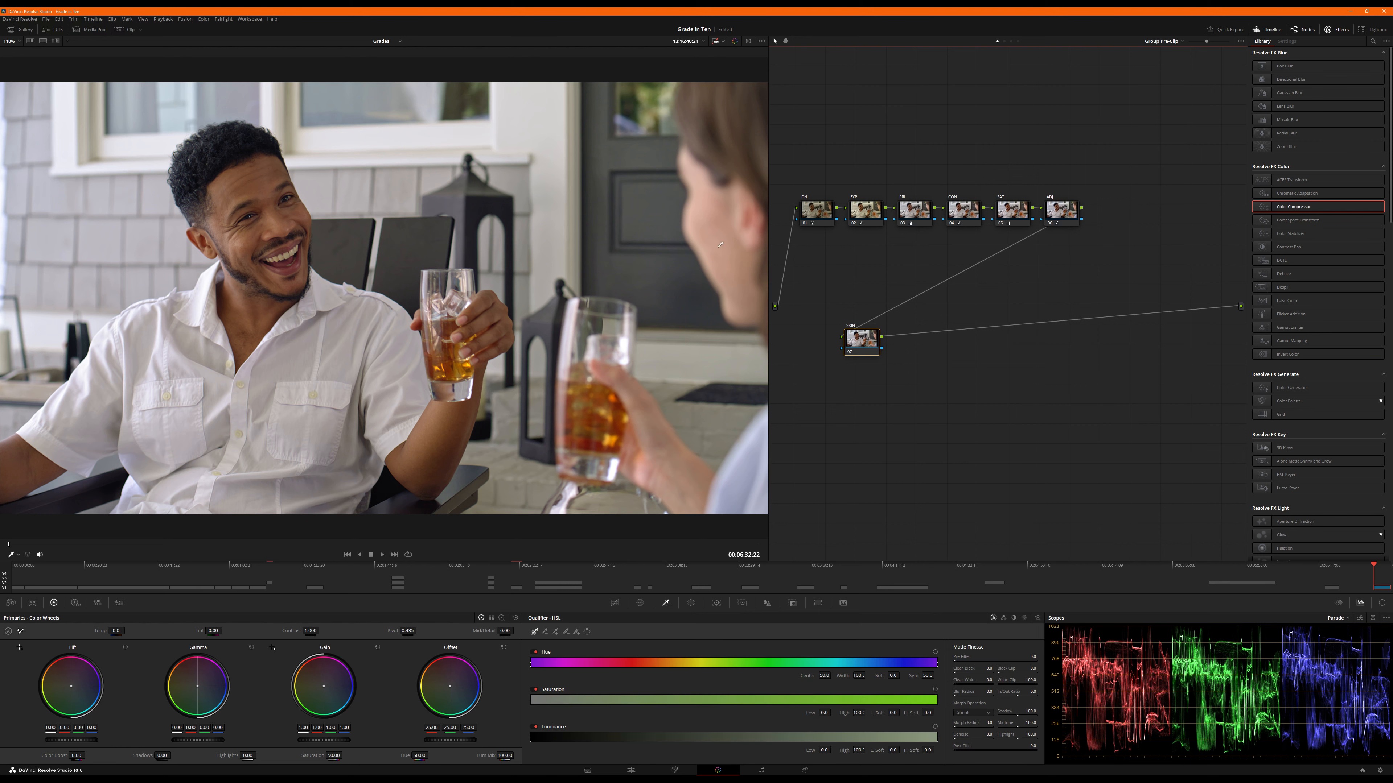
# Try to key the skin tones with 3D qualifier strokes on the man's forehead and the woman's face, checking the highlight view
pyautogui.click(1024, 618)
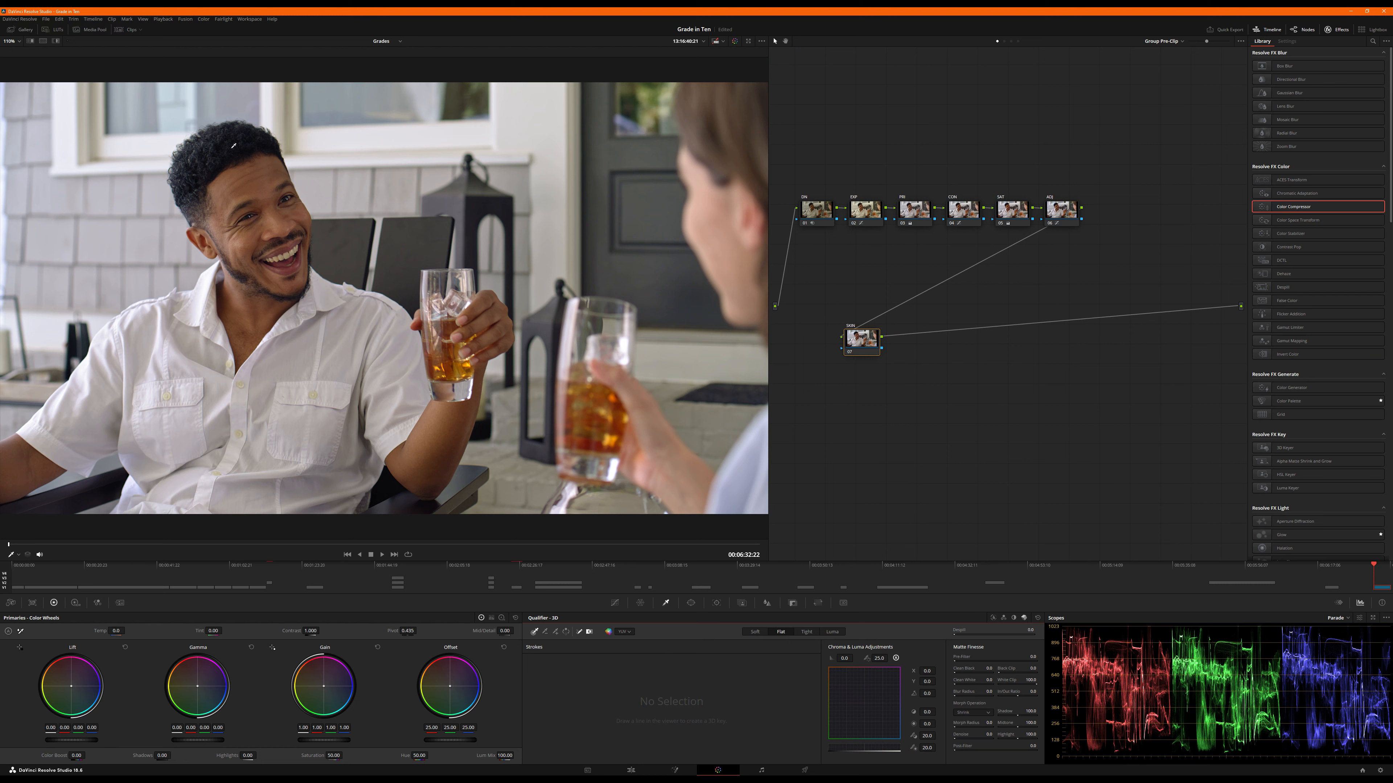
pyautogui.moveTo(269, 177)
pyautogui.mouseDown()
pyautogui.moveTo(216, 219)
pyautogui.moveTo(253, 227)
pyautogui.mouseUp()
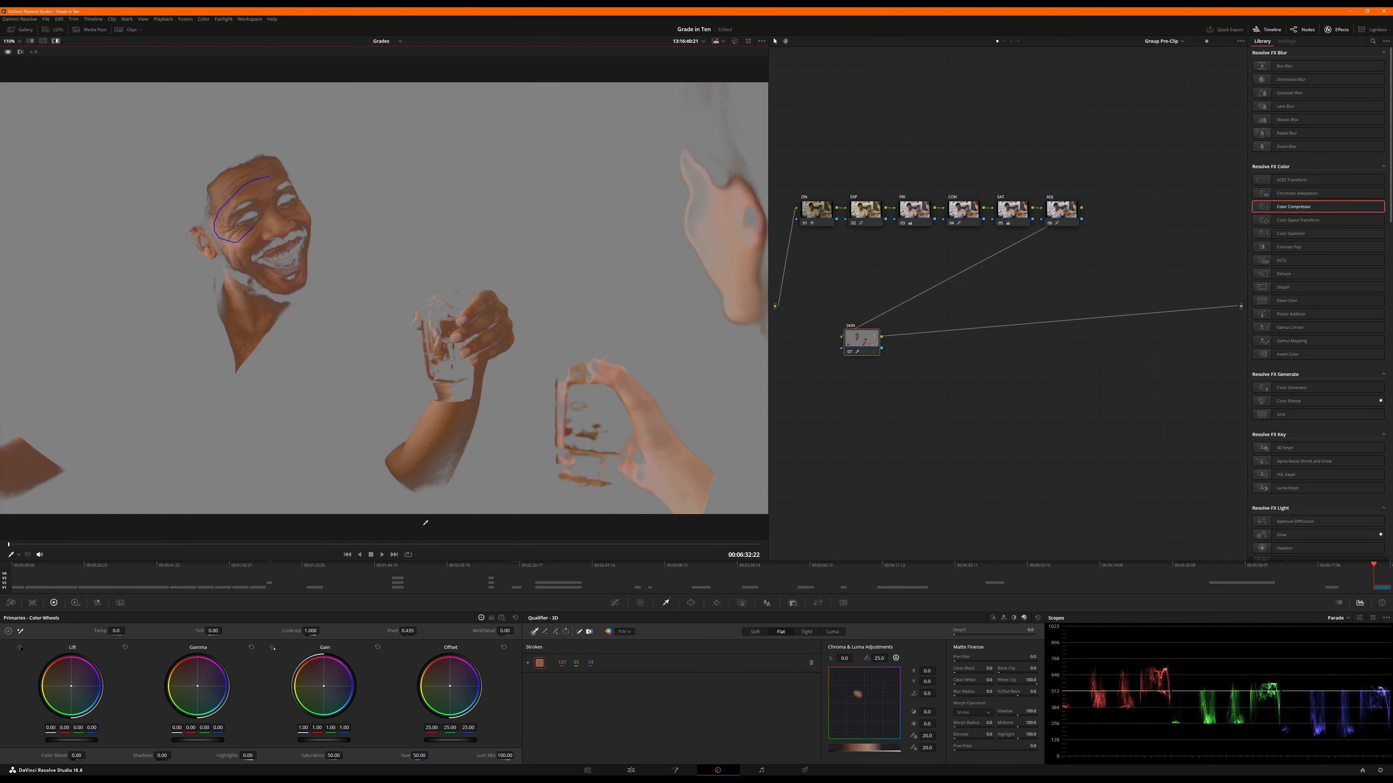
pyautogui.moveTo(272, 168)
pyautogui.mouseDown()
pyautogui.moveTo(268, 184)
pyautogui.moveTo(221, 199)
pyautogui.moveTo(230, 239)
pyautogui.mouseUp()
pyautogui.click(556, 632)
pyautogui.moveTo(687, 160)
pyautogui.mouseDown()
pyautogui.moveTo(734, 257)
pyautogui.moveTo(736, 297)
pyautogui.mouseUp()
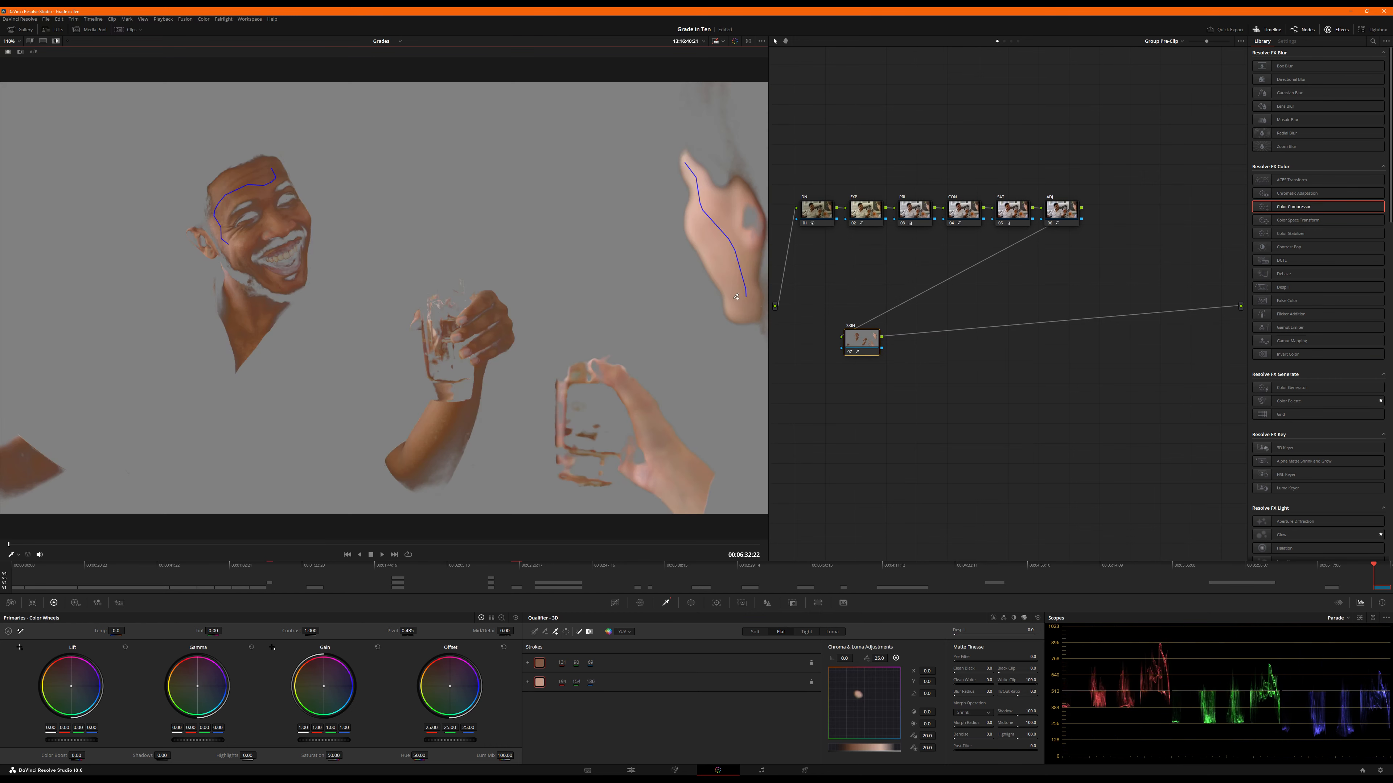
pyautogui.hotkey('shift', 'h')
pyautogui.hotkey('shift', 'h')
pyautogui.hotkey('shift', 'h')
pyautogui.hotkey('shift', 'h')
pyautogui.hotkey('shift', 'h')
pyautogui.hotkey('shift', 'h')
# Try adding a stroke over the man's forearm to the skin key, and reset the SKIN node
pyautogui.moveTo(459, 442)
pyautogui.mouseDown()
pyautogui.moveTo(434, 483)
pyautogui.moveTo(466, 433)
pyautogui.moveTo(424, 437)
pyautogui.mouseUp()
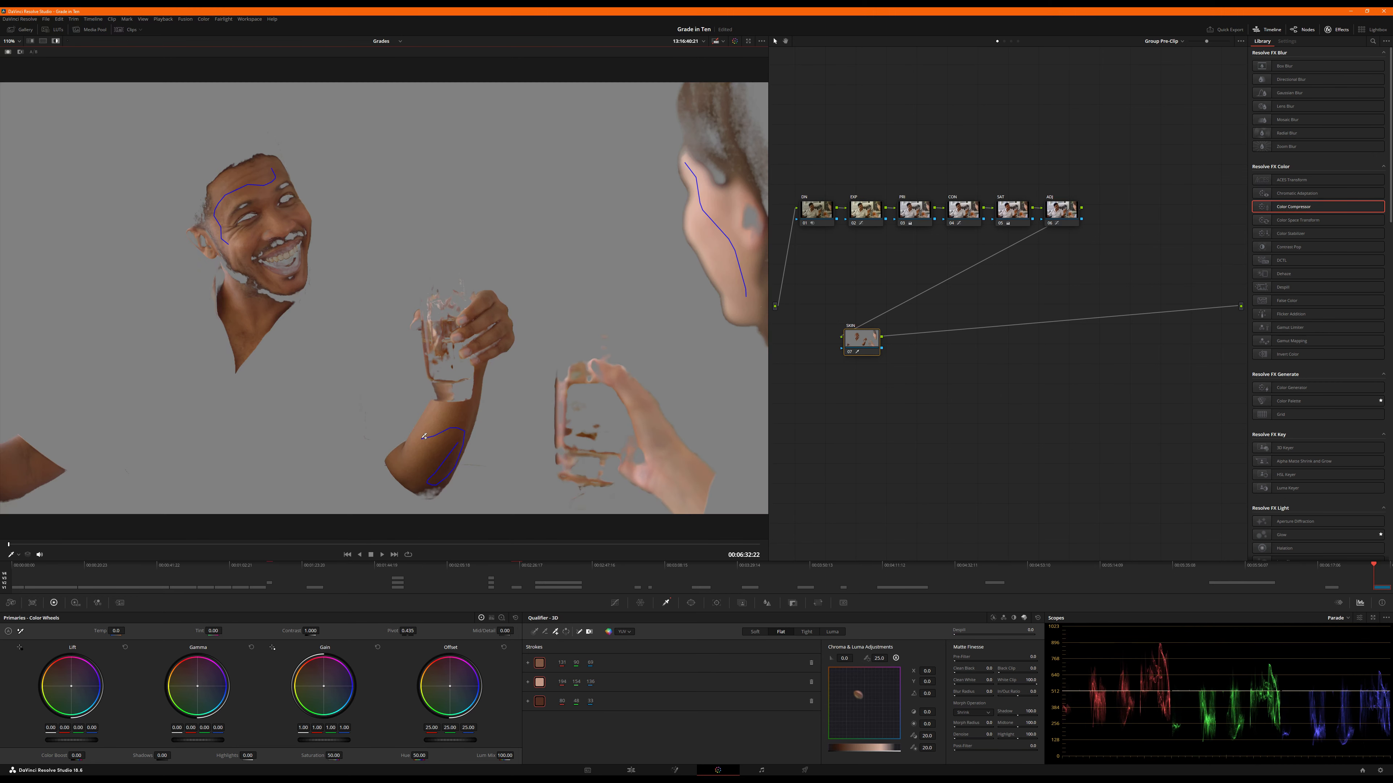
pyautogui.hotkey('shift', 'h')
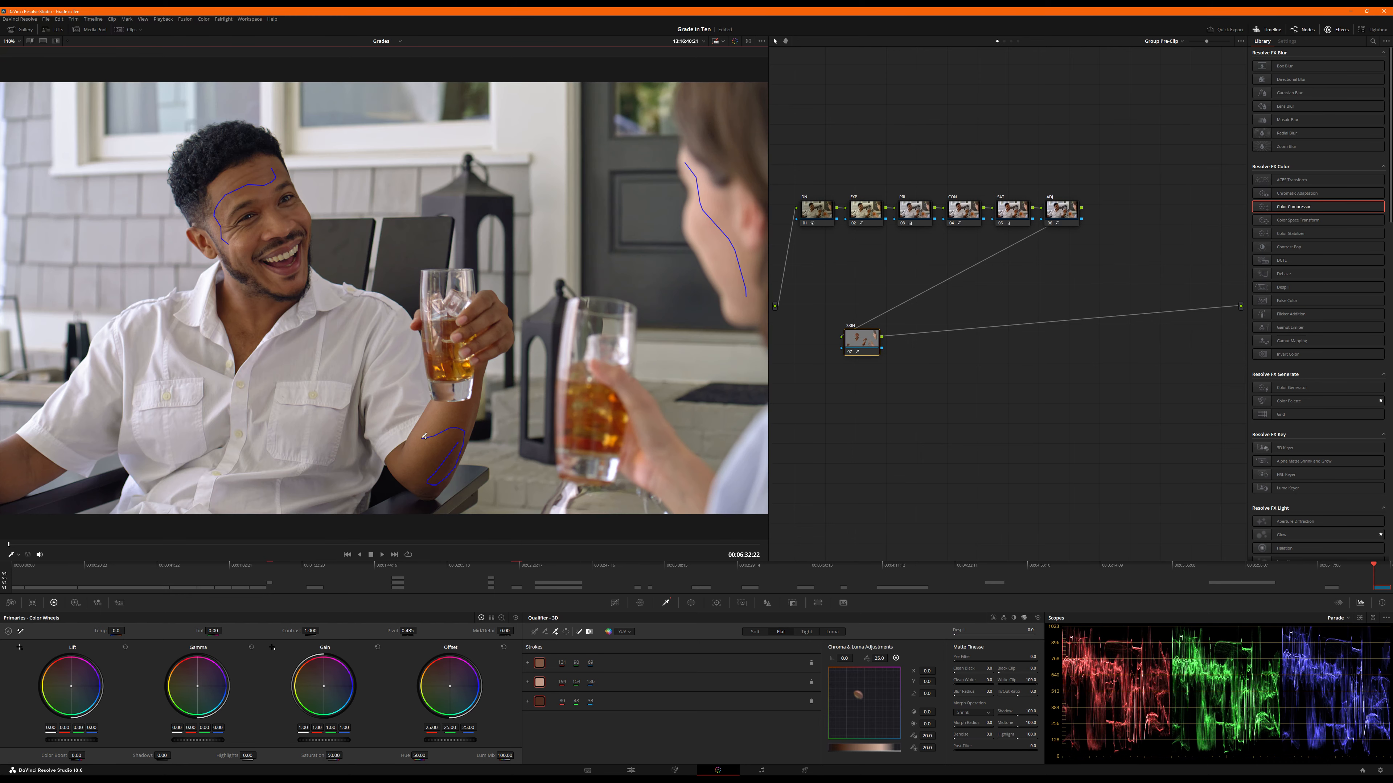
pyautogui.hotkey('shift', 'h')
pyautogui.hotkey('shift', 'Home')
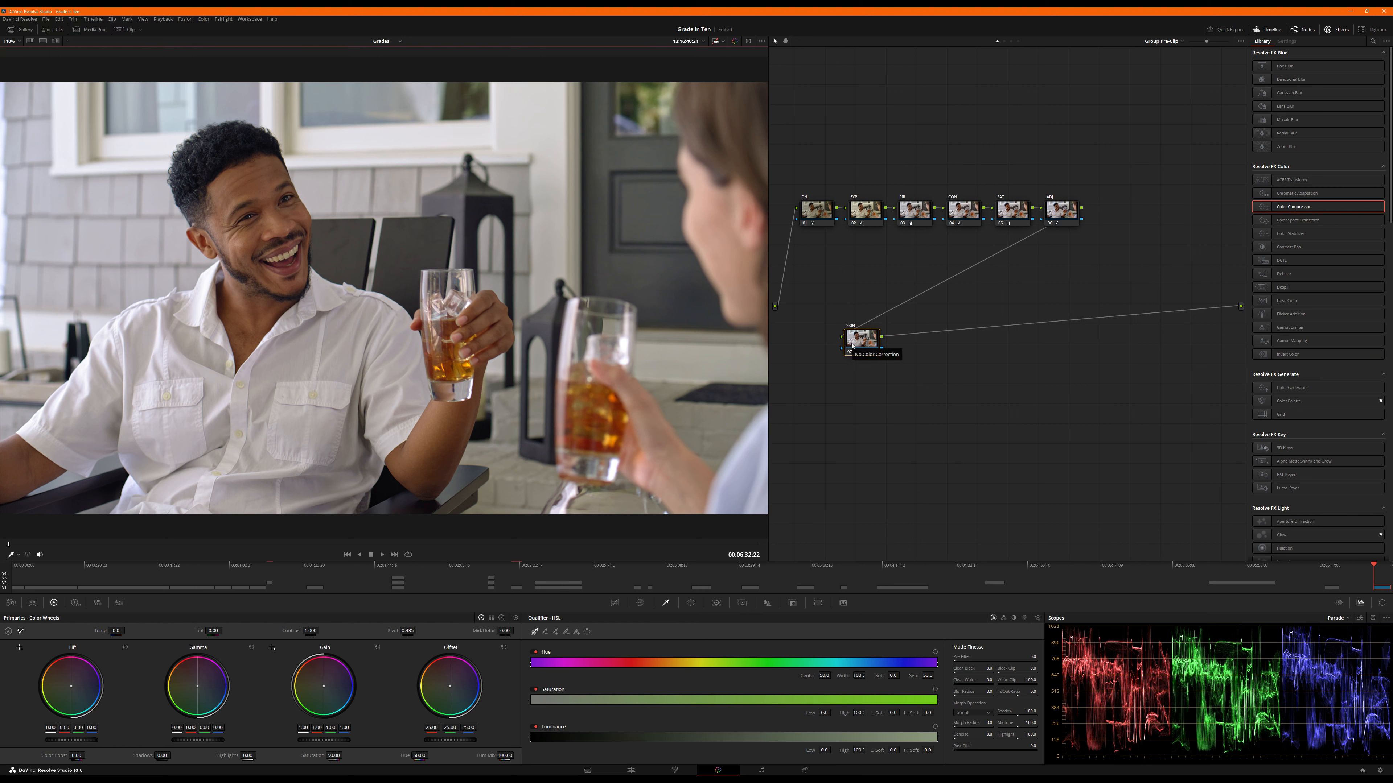
# Key the skin tones in the 3D qualifier with one stroke across the man's forehead and cheek, and check it in highlight view
pyautogui.click(1023, 618)
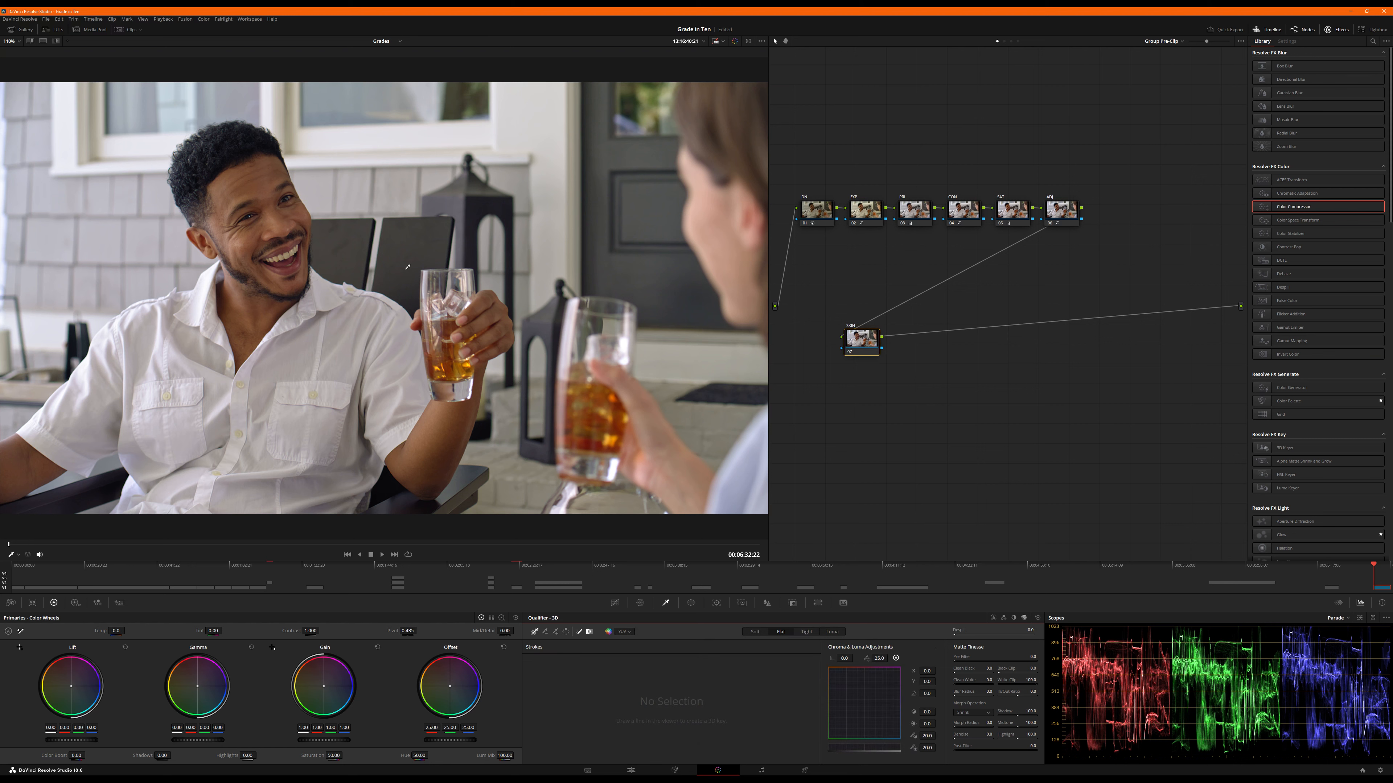
pyautogui.moveTo(275, 172)
pyautogui.mouseDown()
pyautogui.moveTo(223, 197)
pyautogui.moveTo(248, 230)
pyautogui.mouseUp()
pyautogui.hotkey('shift', 'h')
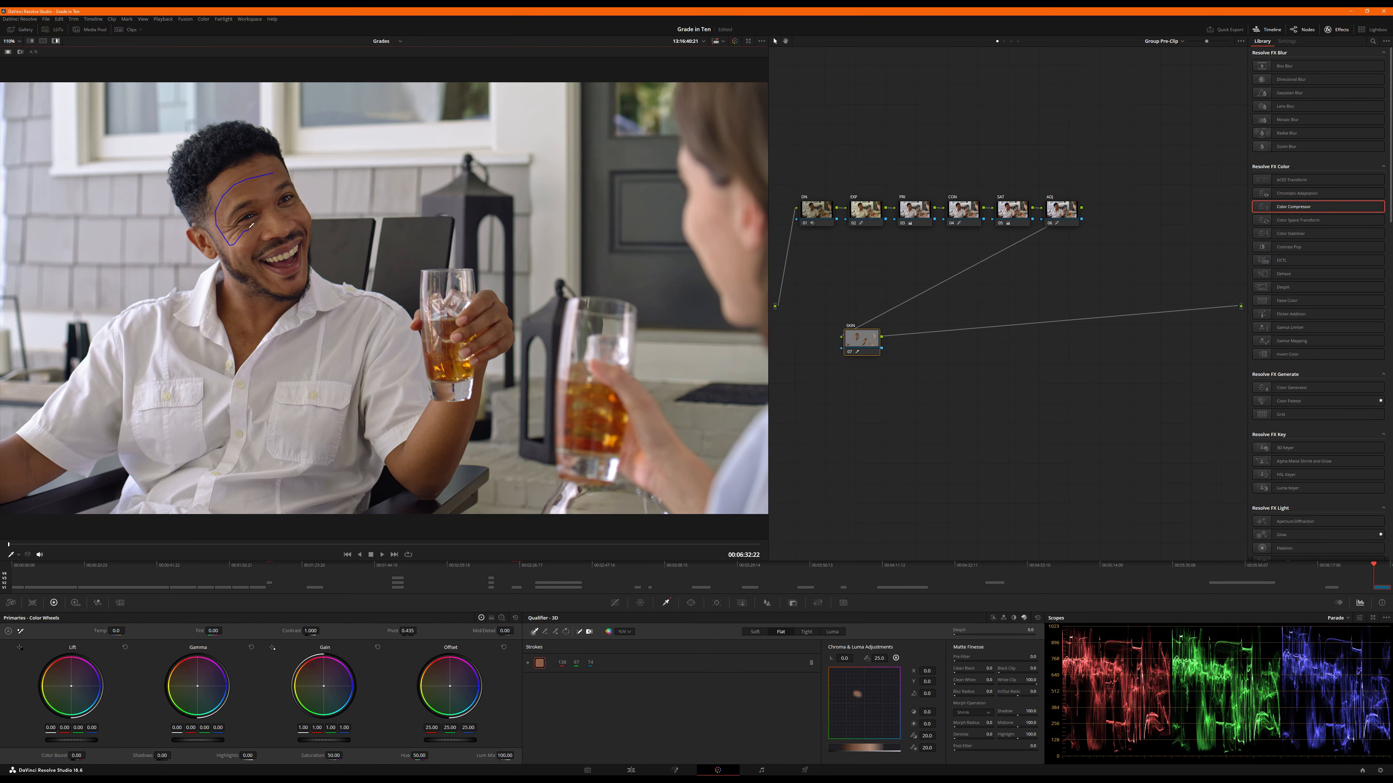
pyautogui.hotkey('shift', 'h')
pyautogui.hotkey('shift', 'h')
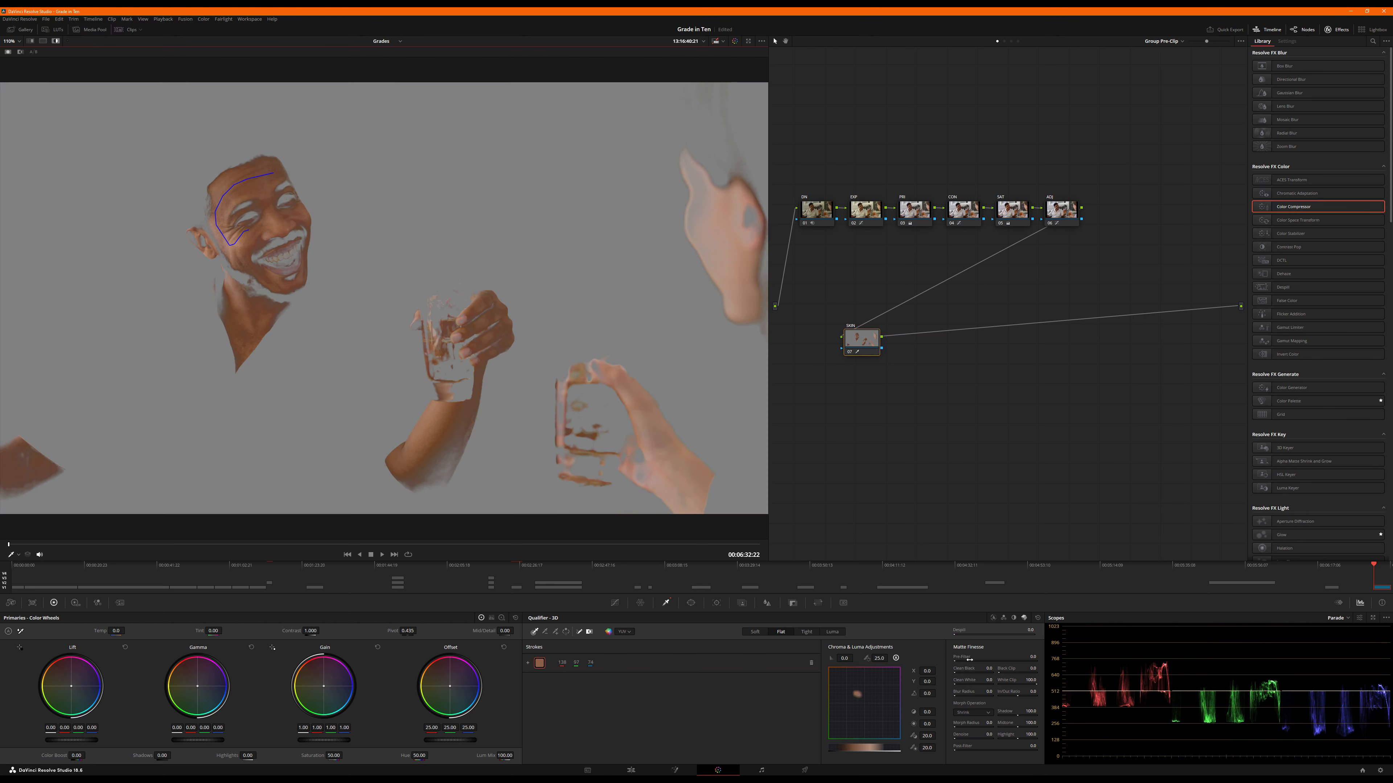
# Clean up the skin matte by raising Clean Black, Black Clip and Clean White in Matte Finesse
pyautogui.moveTo(1032, 657); pyautogui.dragTo(1061, 657)
pyautogui.doubleClick(963, 660)
pyautogui.moveTo(988, 668); pyautogui.dragTo(1059, 668)
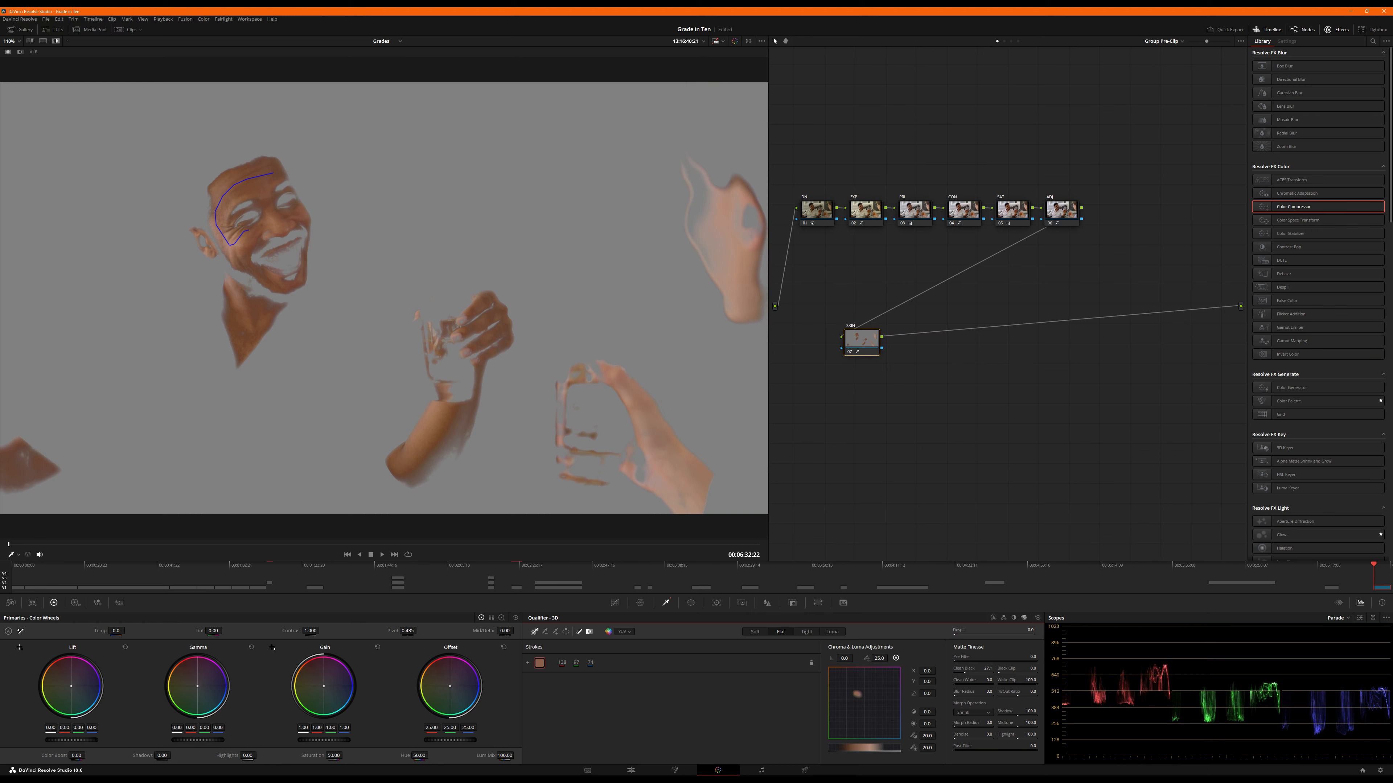
pyautogui.hotkey('shift', 'h')
pyautogui.hotkey('shift', 'h')
pyautogui.moveTo(967, 684); pyautogui.dragTo(975, 685)
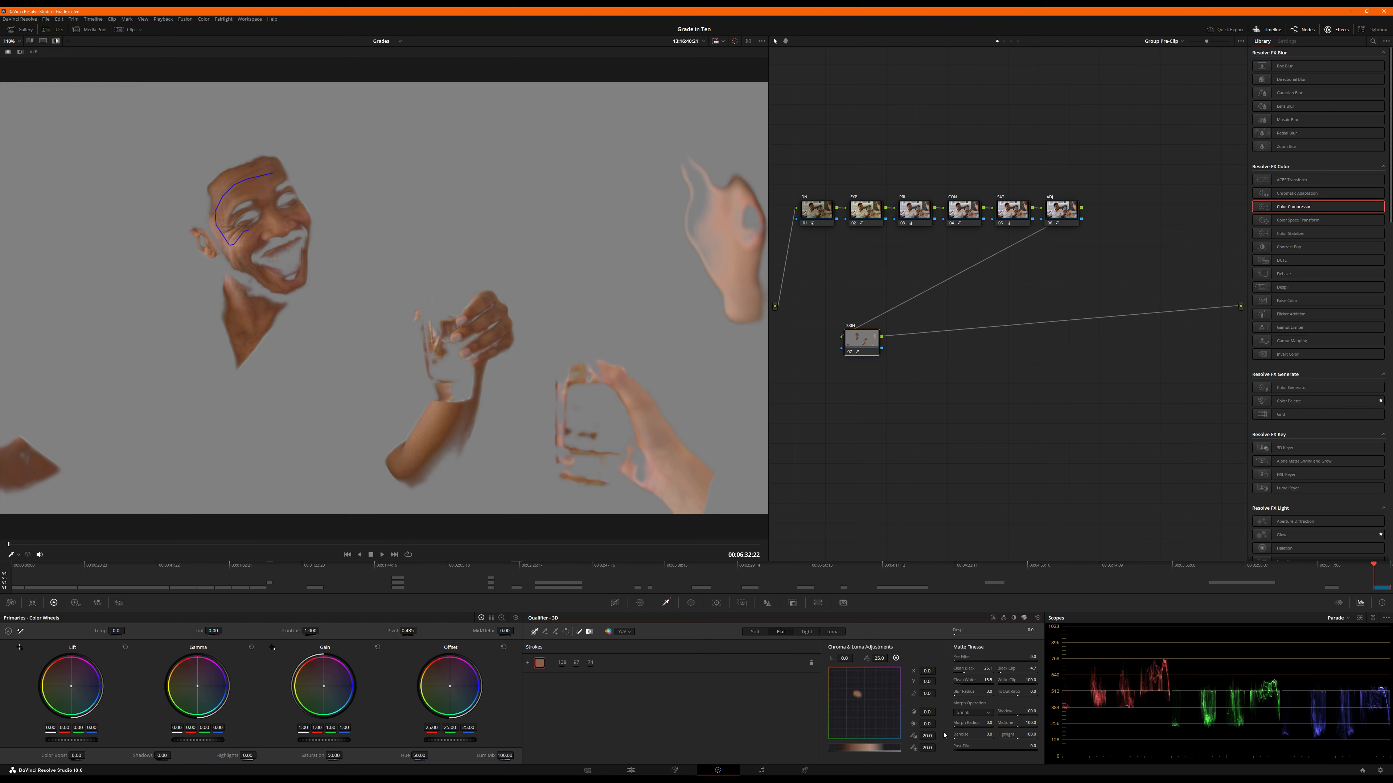
# Soften the skin matte with denoise and a slight blur, comparing the highlight view with the full image
pyautogui.moveTo(956, 735); pyautogui.dragTo(954, 724)
pyautogui.hotkey('shift', 'h')
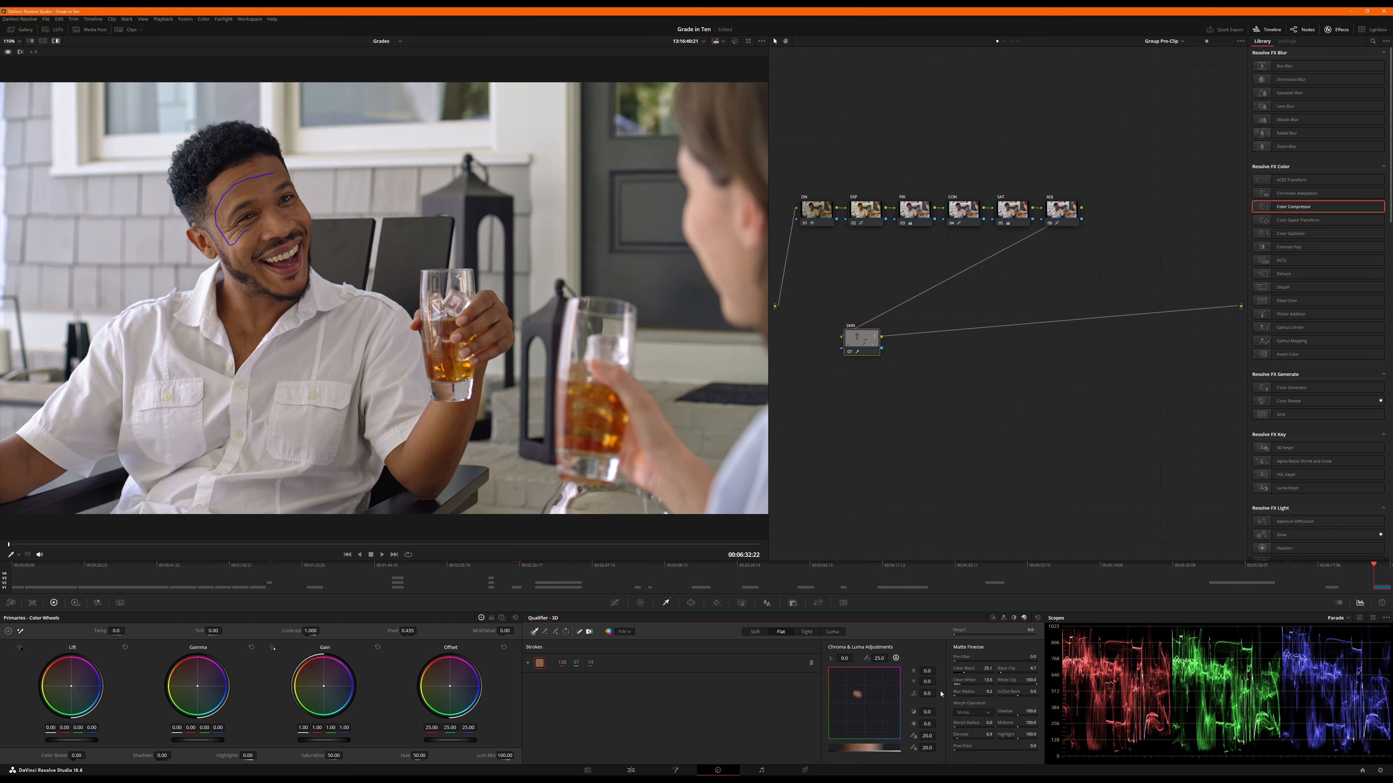
pyautogui.hotkey('shift', 'h')
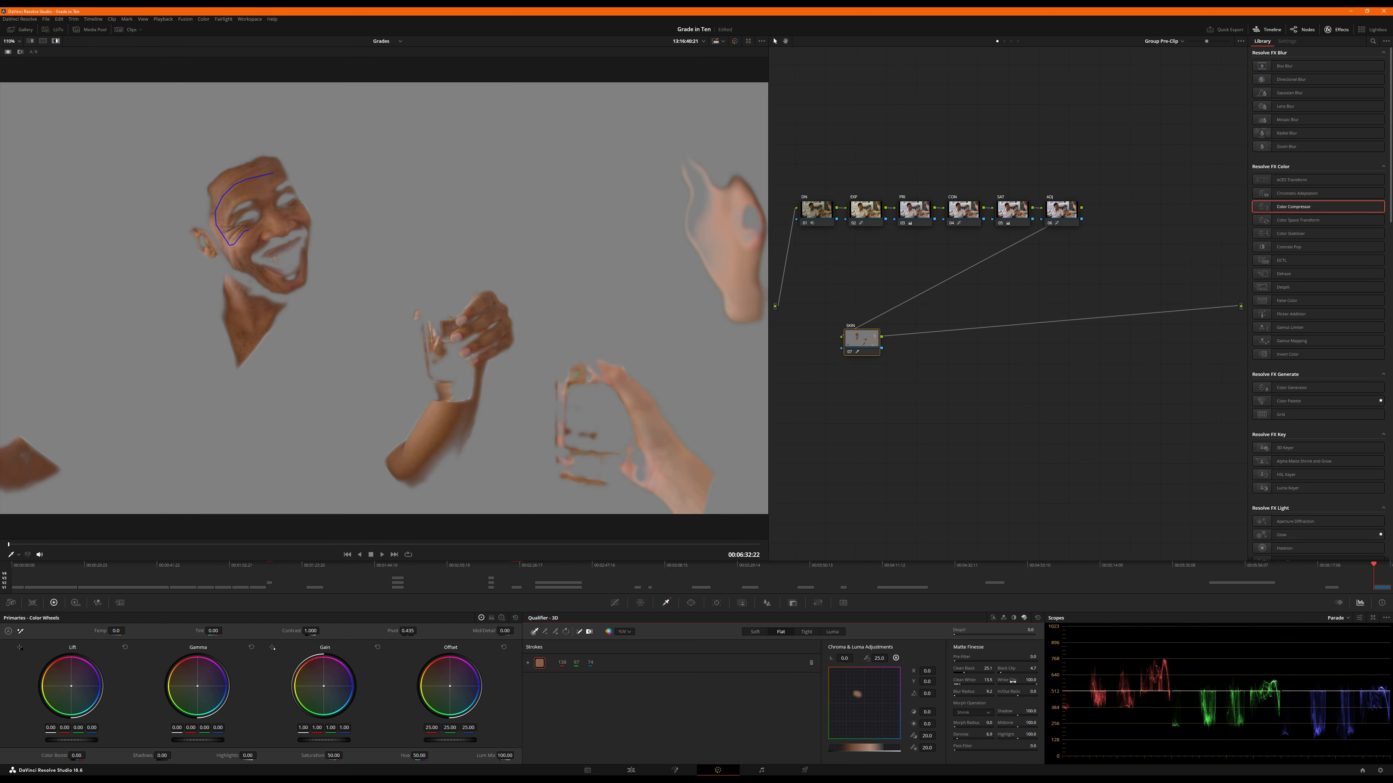
pyautogui.moveTo(1030, 680)
pyautogui.mouseDown()
pyautogui.moveTo(1004, 679)
pyautogui.moveTo(1039, 680)
pyautogui.mouseUp()
pyautogui.hotkey('shift', 'h')
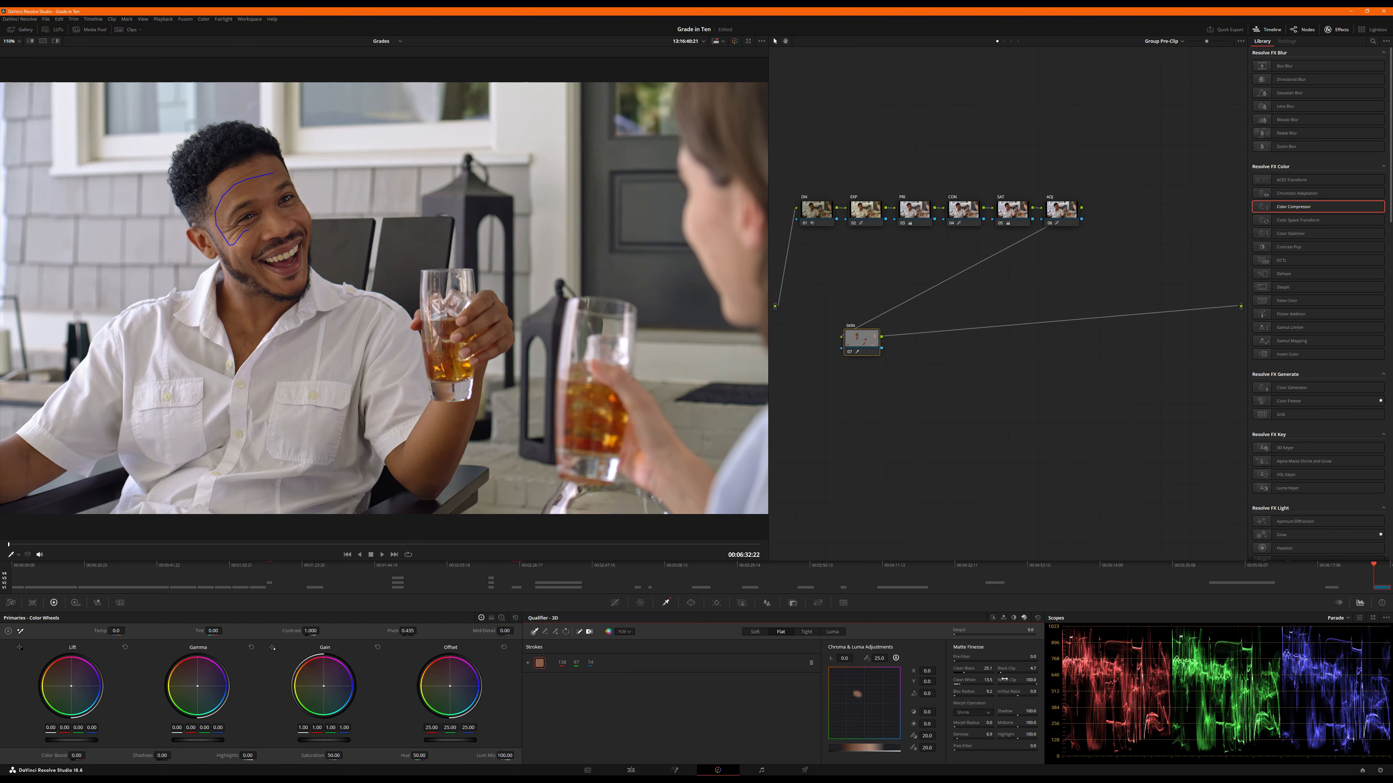
pyautogui.hotkey('shift', 'h')
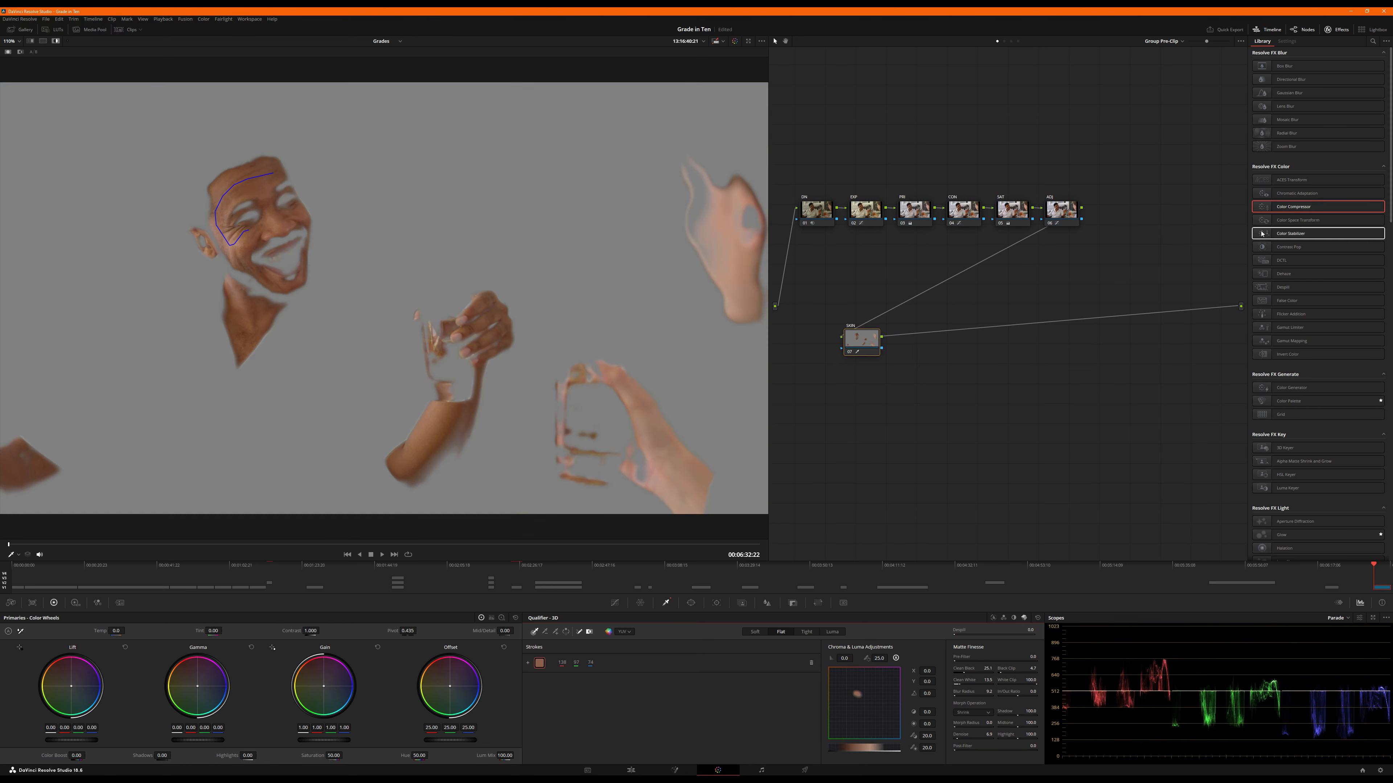
# Apply the Color Compressor to the SKIN node with a brown skin target color, compress hue and saturation, and adjust the Offset balance
pyautogui.moveTo(1278, 207); pyautogui.dragTo(866, 347)
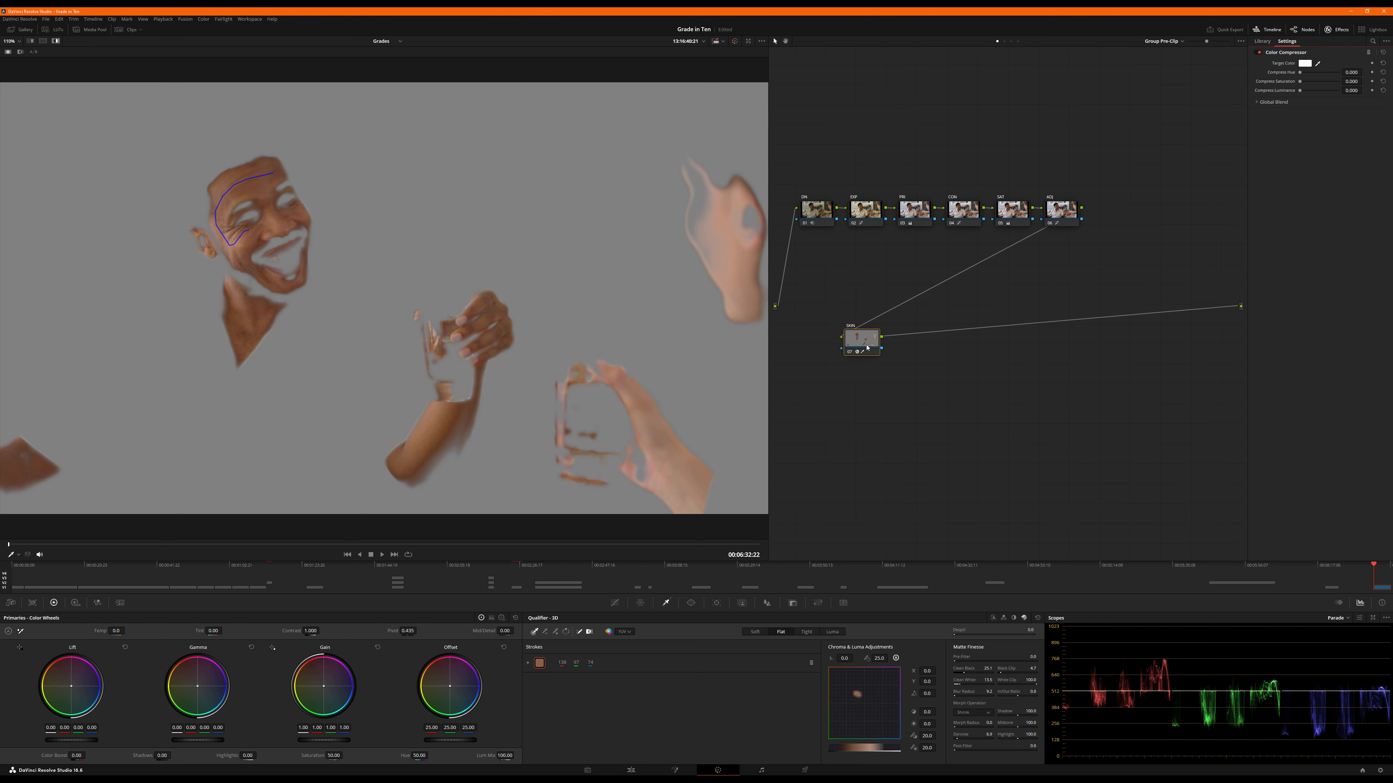
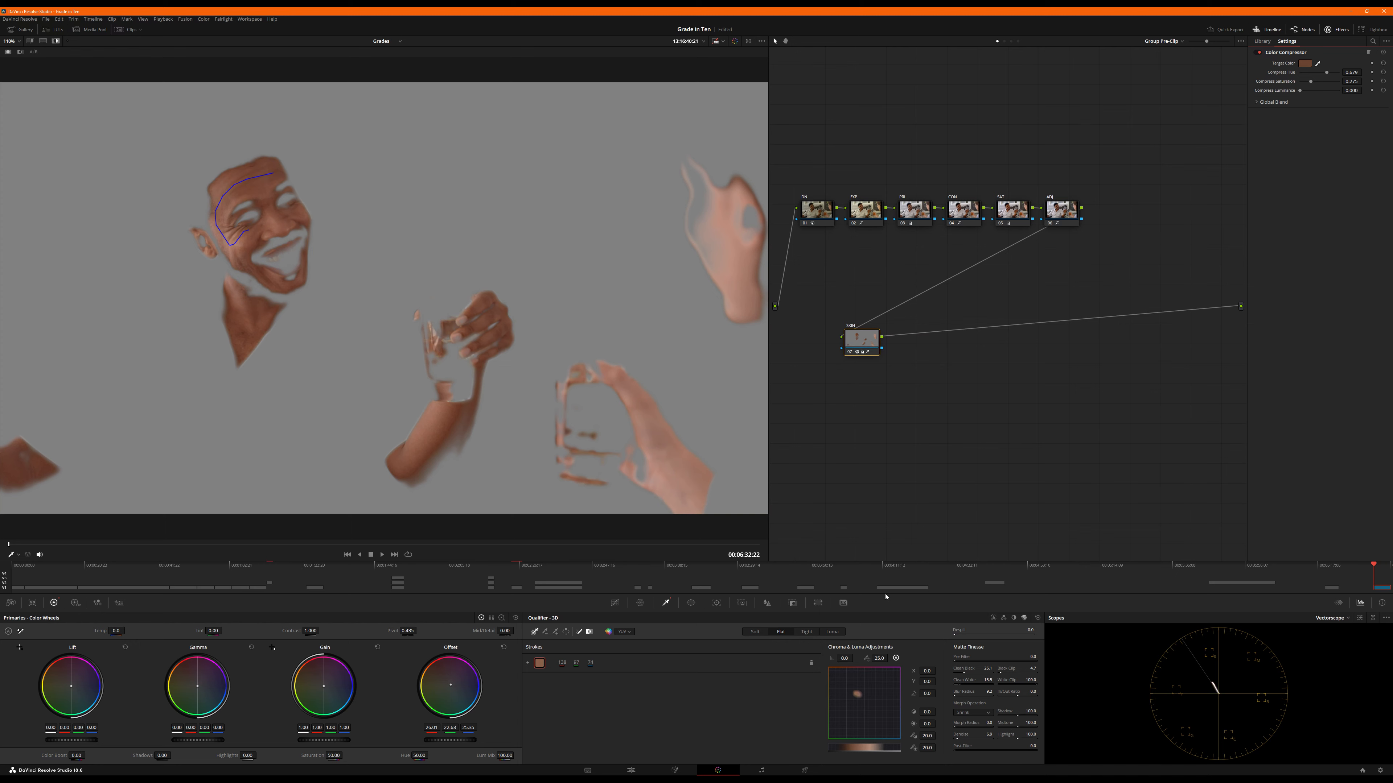
pyautogui.hotkey('shift', 'h')
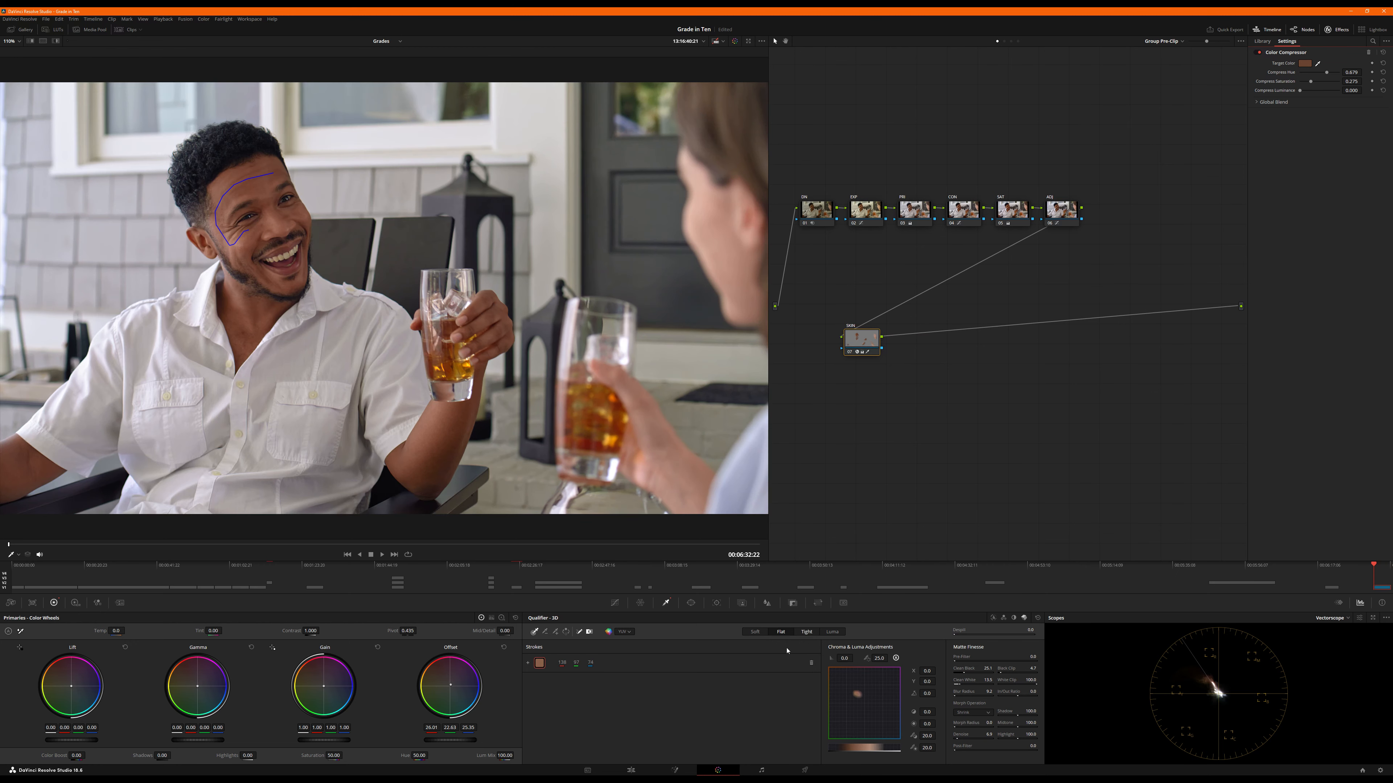
pyautogui.click(615, 603)
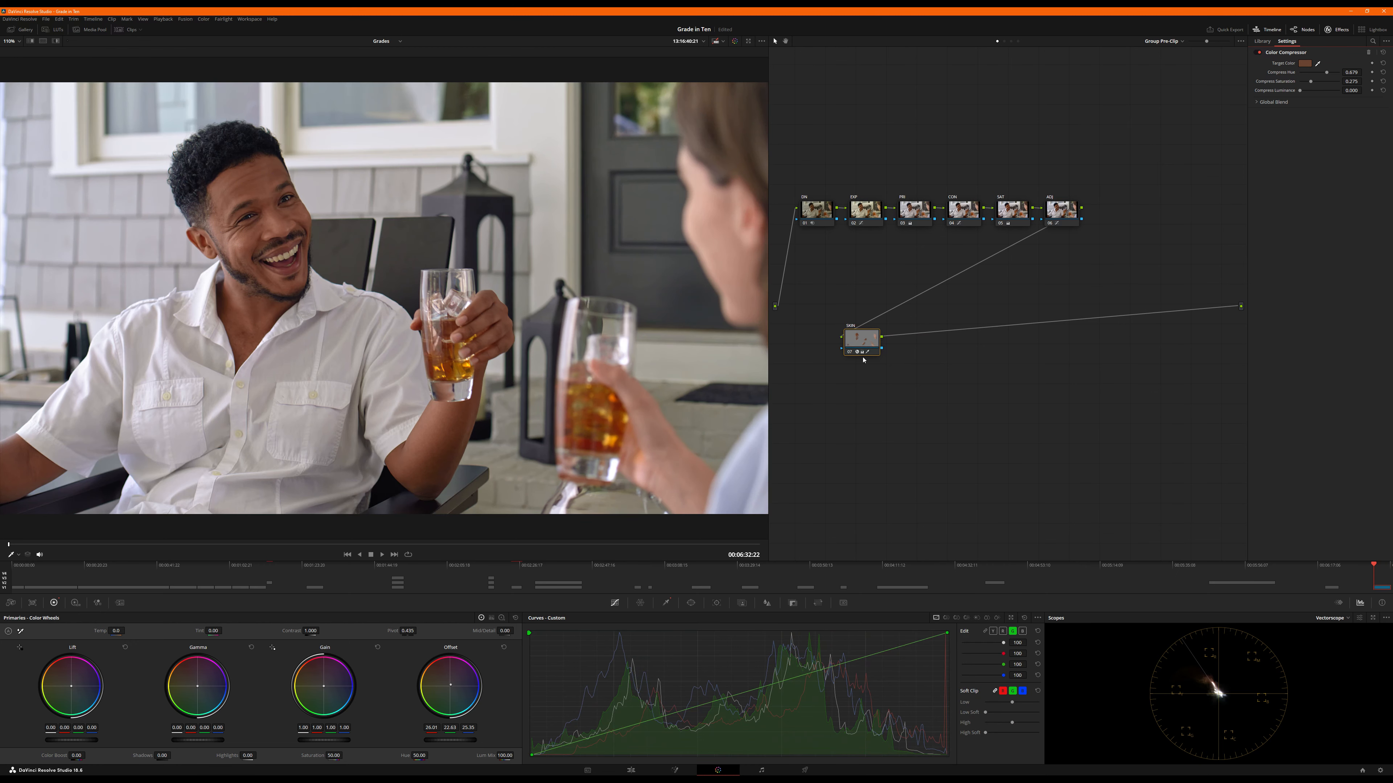
# Toggle the SKIN node to compare, and refine its Offset color balance using the highlight view
pyautogui.moveTo(859, 340); pyautogui.dragTo(877, 349)
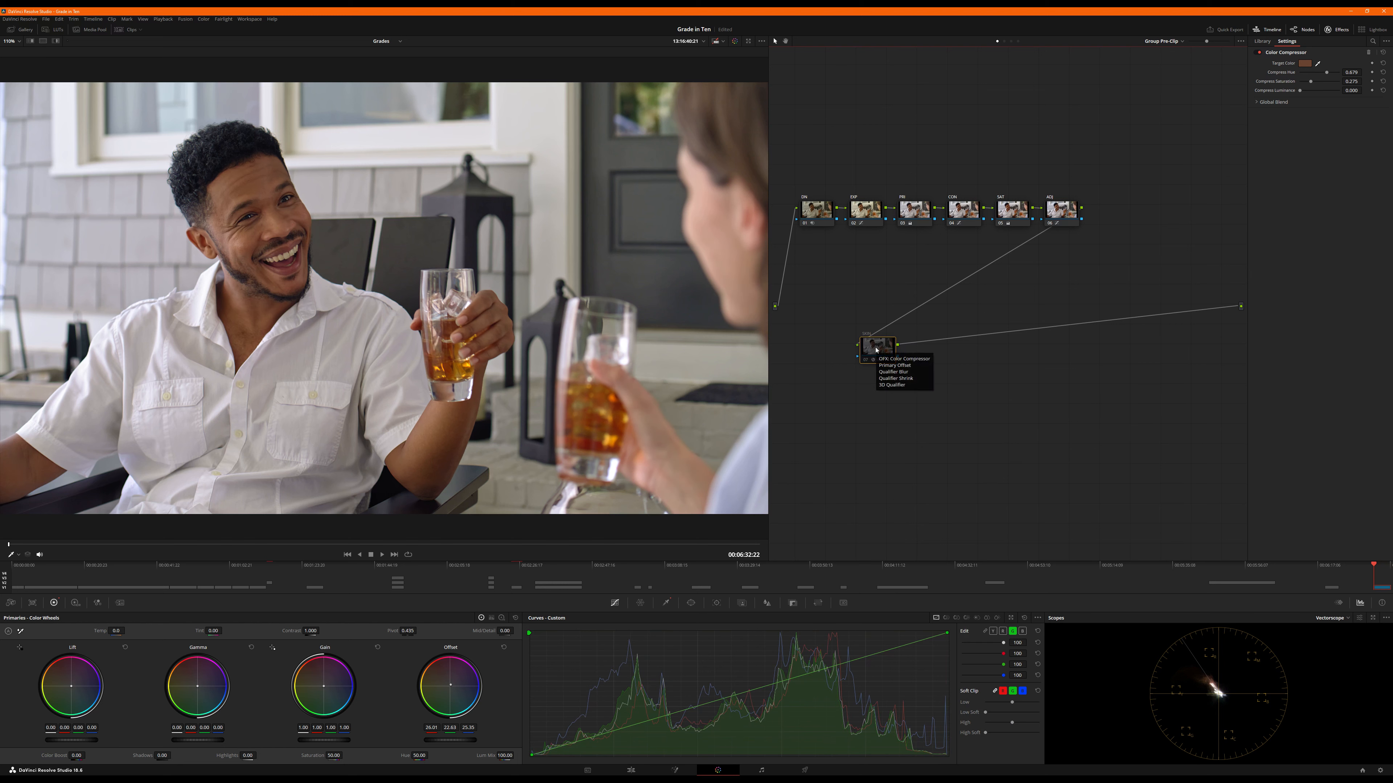
pyautogui.hotkey('ctrl', 'd')
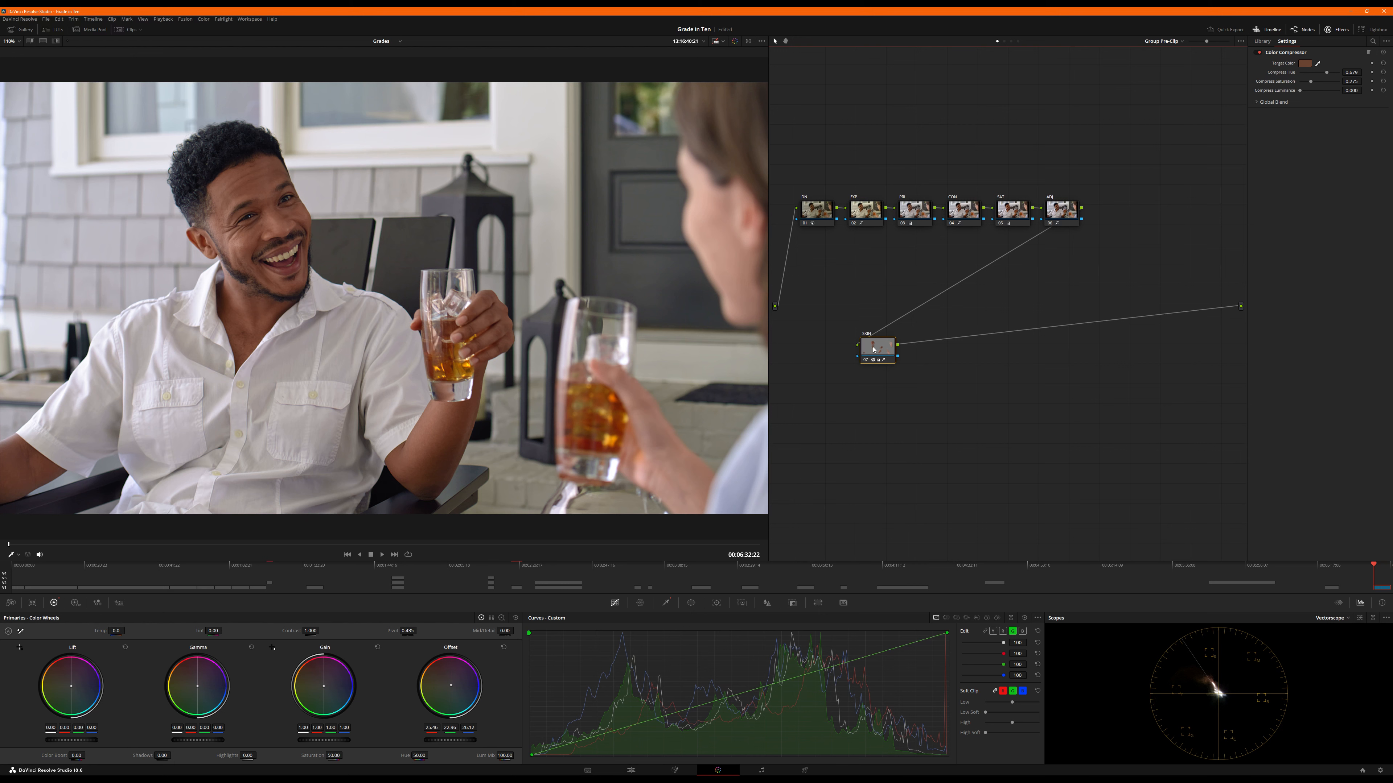
pyautogui.hotkey('shift', 'h')
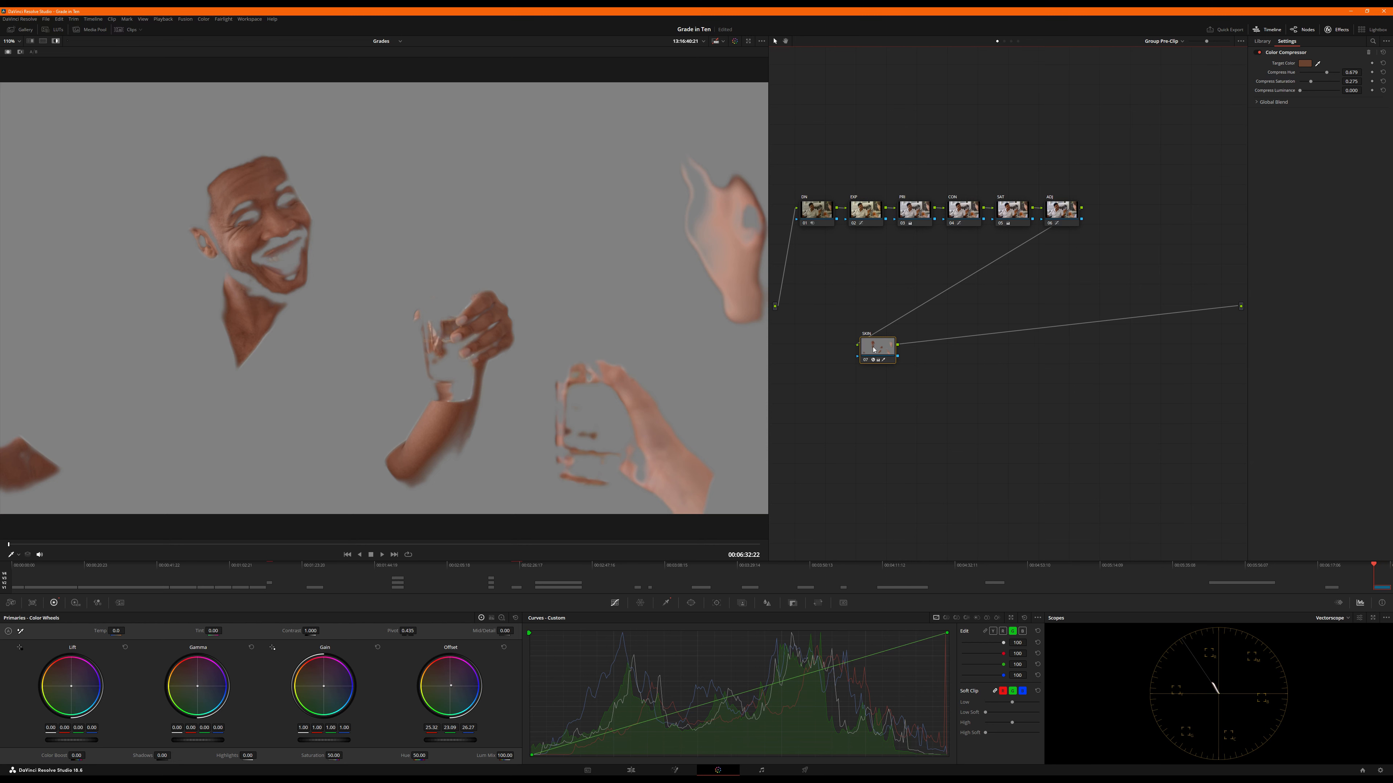
pyautogui.hotkey('shift', 'h')
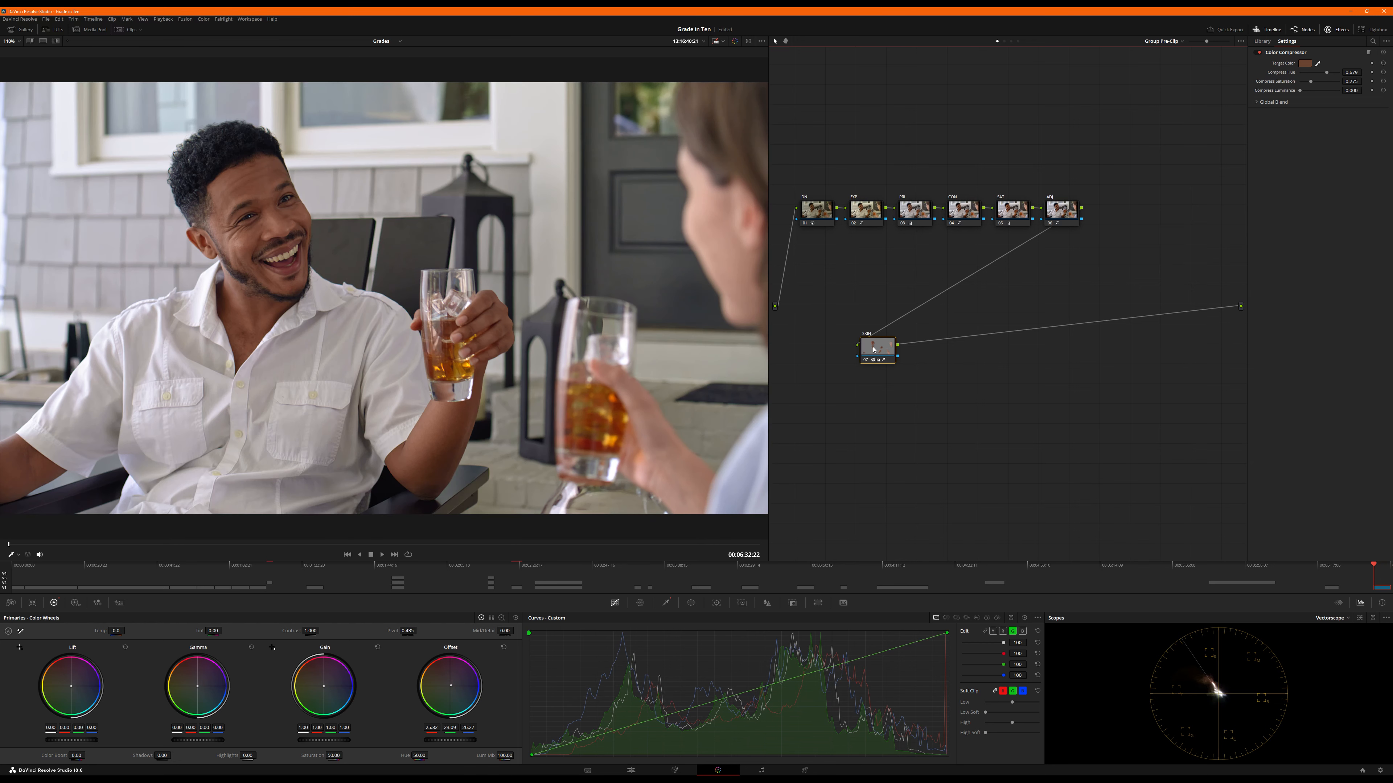
# Reset the SKIN node's Offset wheel and rebalance it to about 24.84, 24.28 and 26.10, comparing with the node disabled
pyautogui.hotkey('ctrl', 'd')
pyautogui.hotkey('ctrl', 'd')
pyautogui.hotkey('ctrl', 'd')
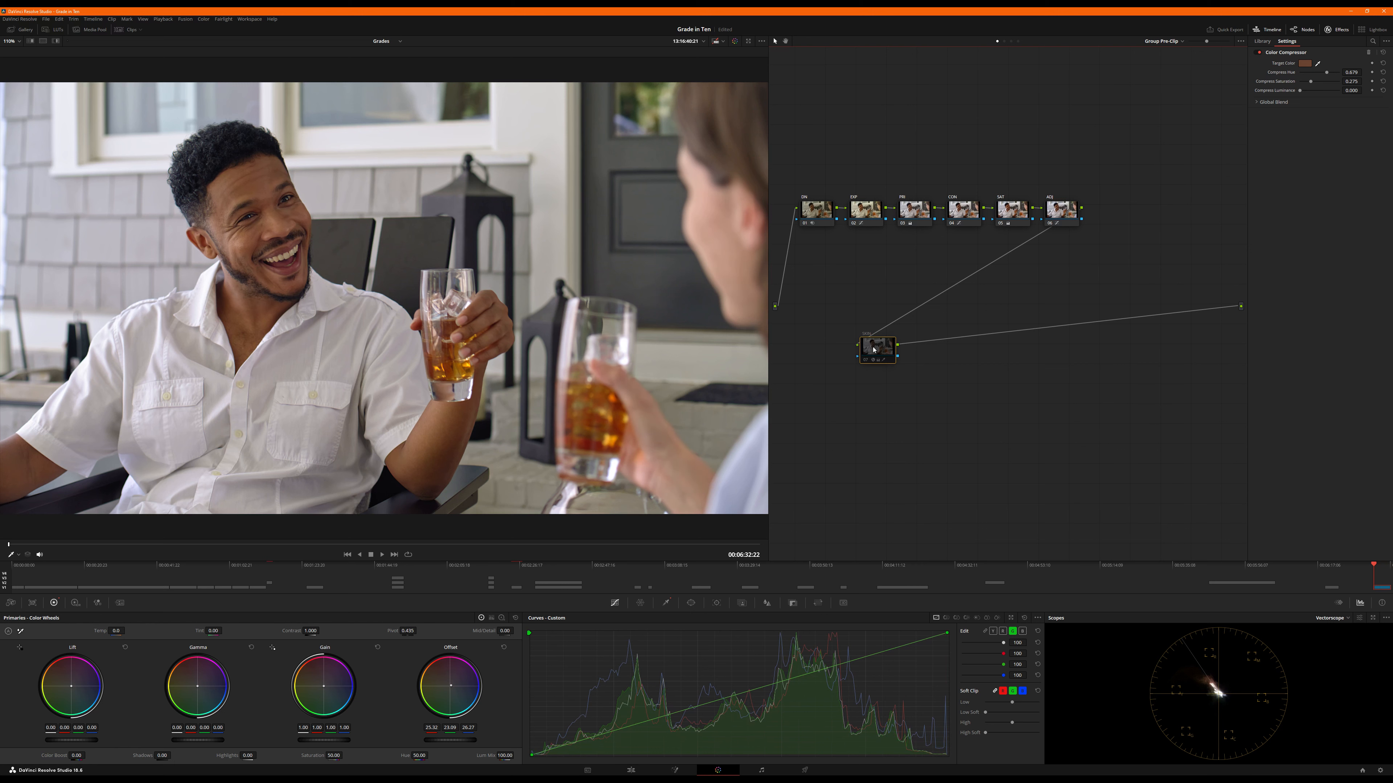
pyautogui.hotkey('ctrl', 'd')
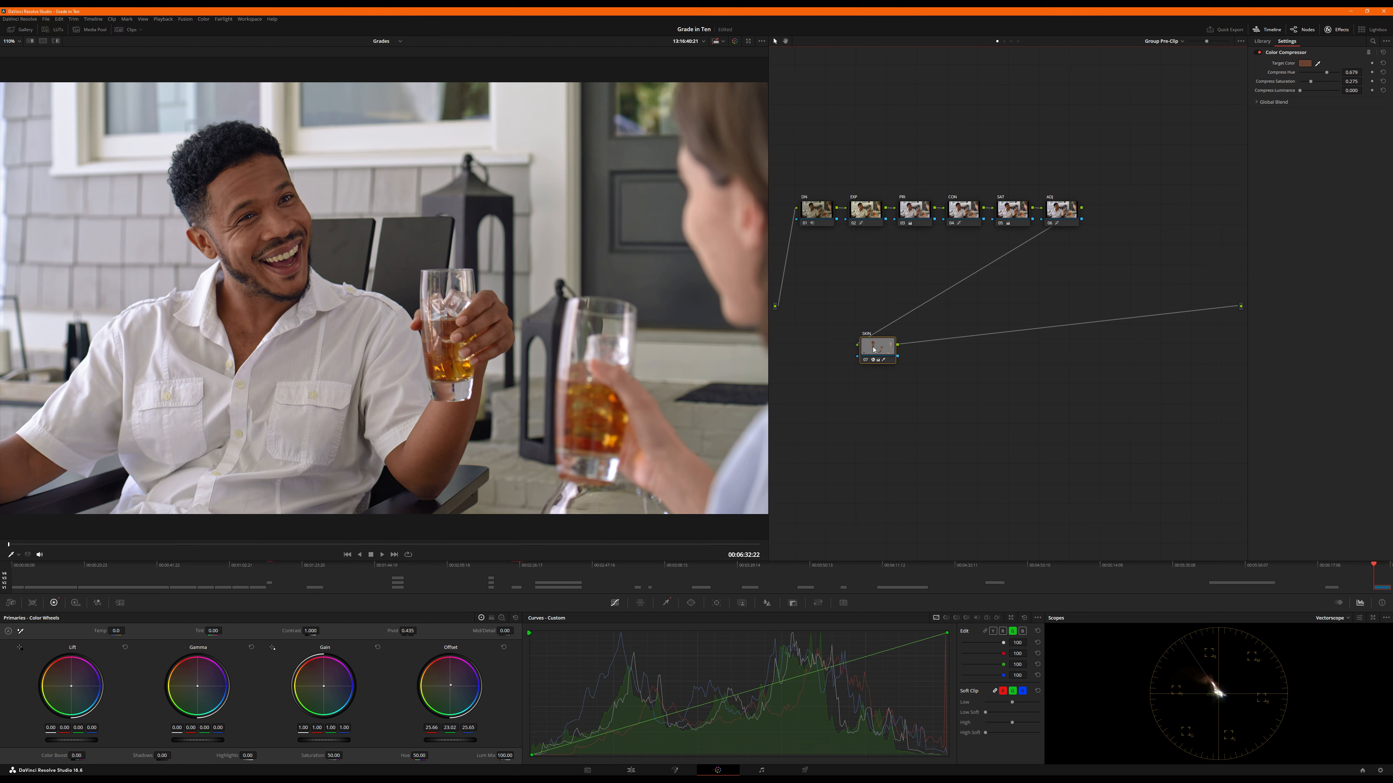
pyautogui.click(504, 647)
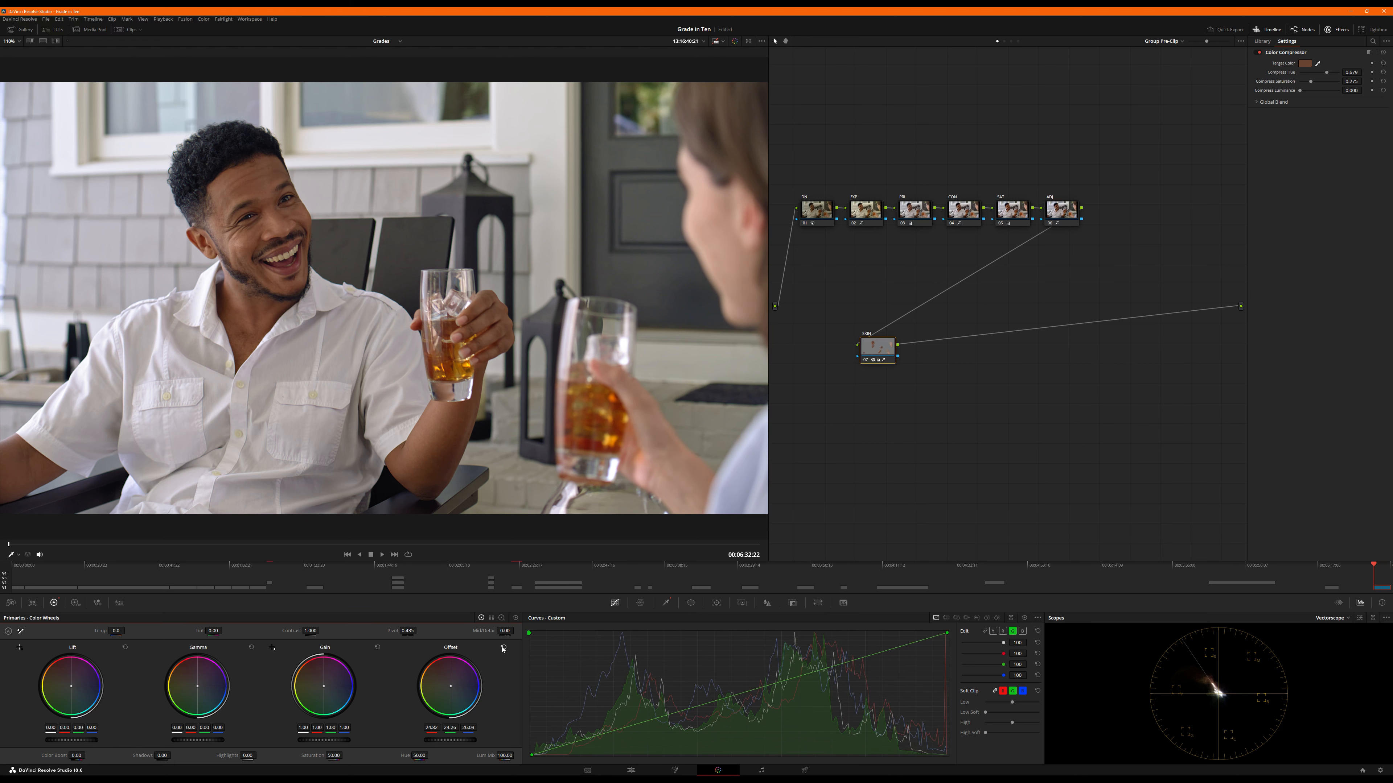
pyautogui.hotkey('ctrl', 'd')
pyautogui.hotkey('ctrl', 'd')
# Examine the isolated skin tones against the vectorscope in the highlight view
pyautogui.hotkey('shift', 'h')
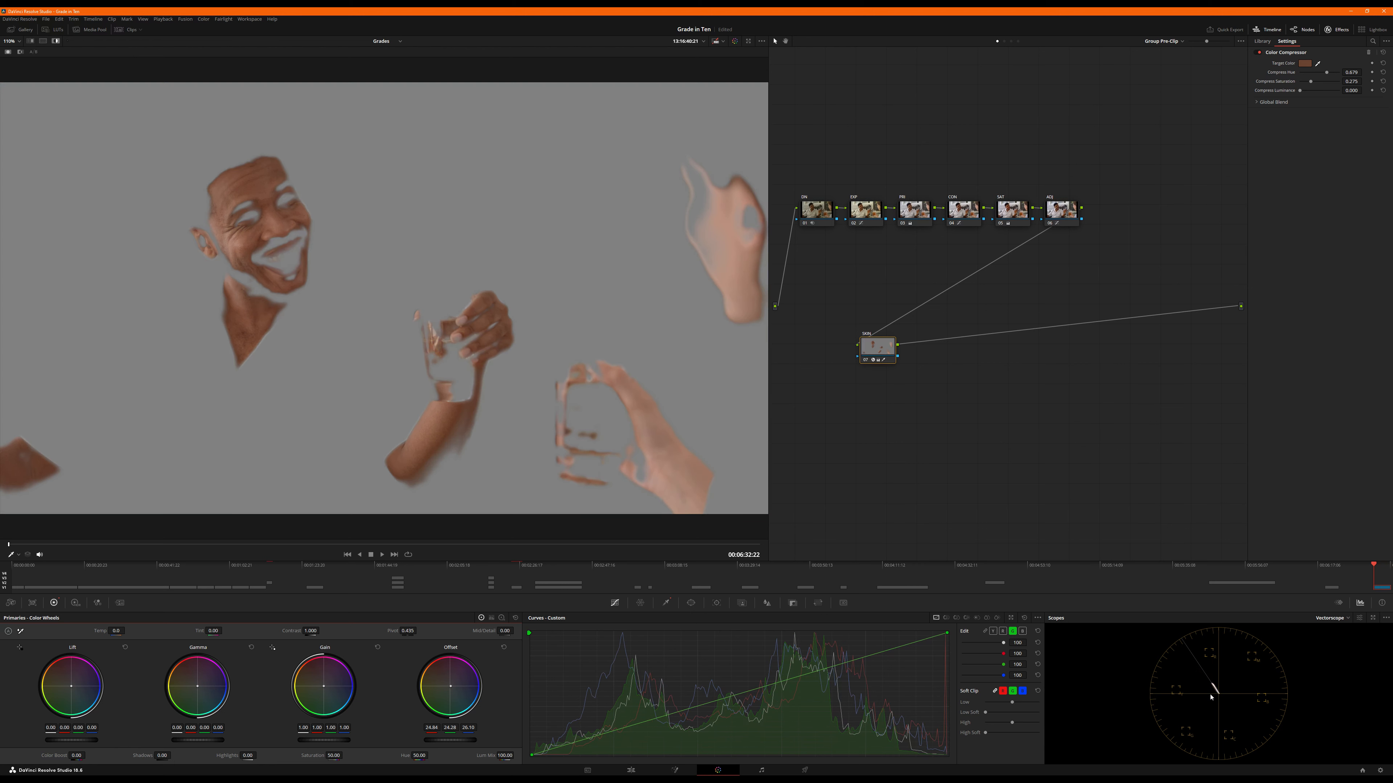
pyautogui.click(1323, 621)
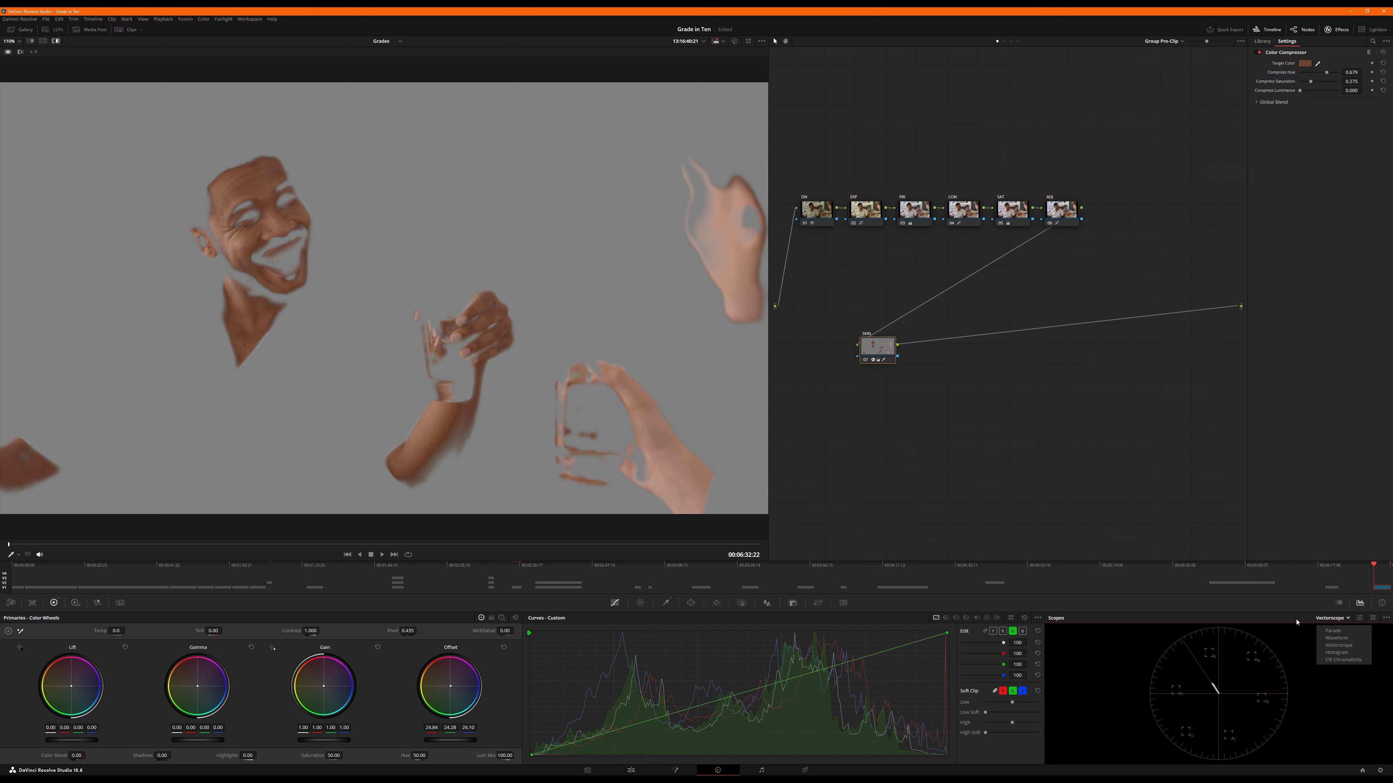
pyautogui.click(1252, 615)
pyautogui.hotkey('shift', 'h')
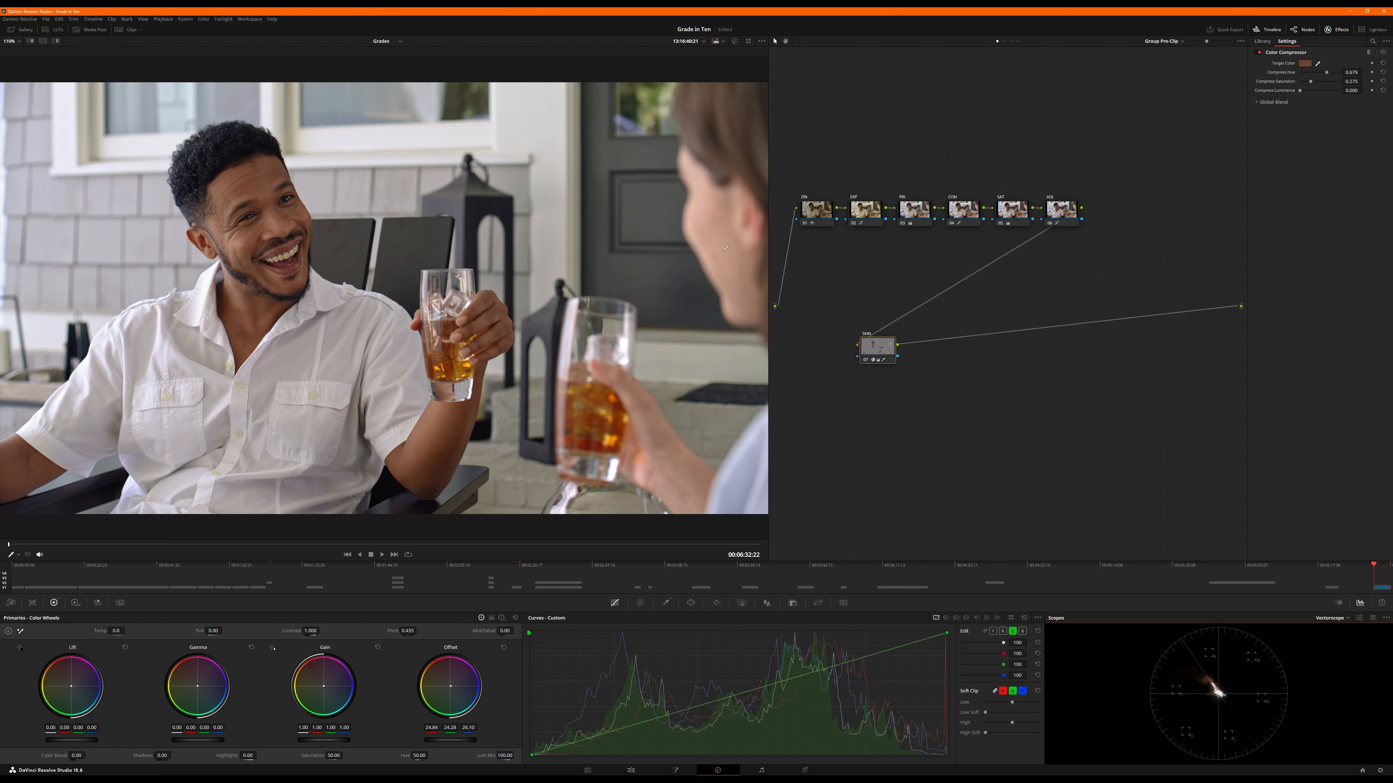
# Add a 3D qualifier stroke down the woman's face to include her skin in the SKIN matte
pyautogui.hotkey('shift', 'h')
pyautogui.hotkey('shift', 'h')
pyautogui.hotkey('shift', 'h')
pyautogui.click(670, 603)
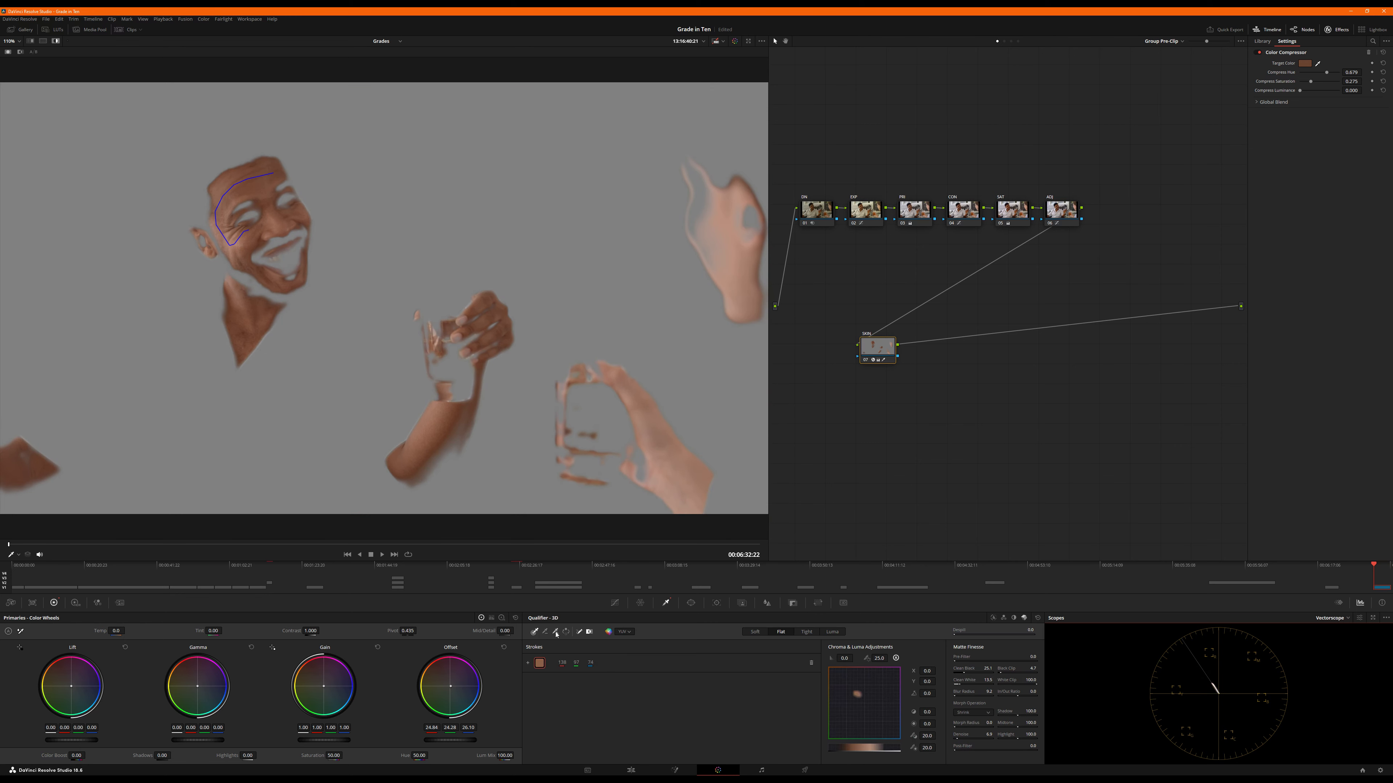
pyautogui.moveTo(689, 176); pyautogui.dragTo(726, 268)
pyautogui.hotkey('shift', 'h')
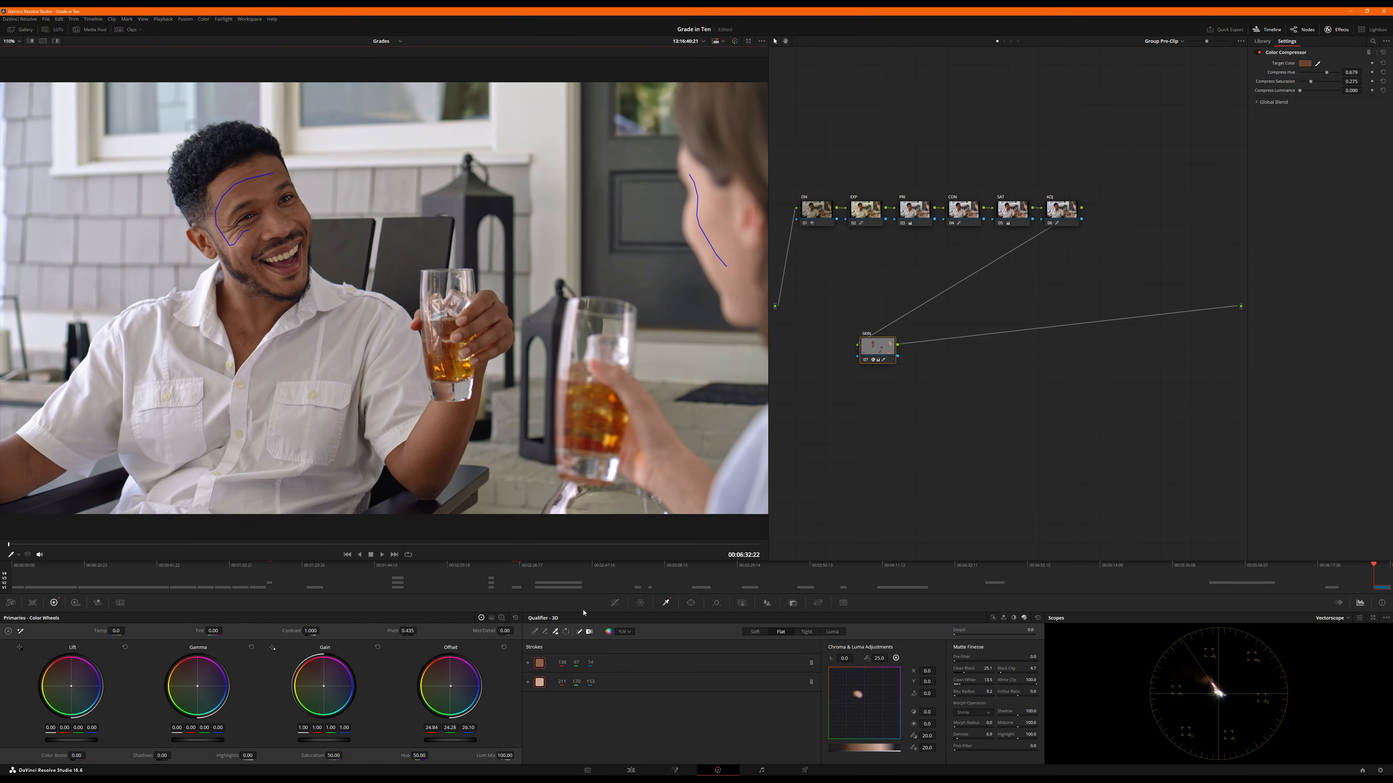
# Switch the scope to Parade and fine-tune the low end of the SKIN node's red curve, comparing with the node disabled
pyautogui.click(615, 603)
pyautogui.click(1335, 619)
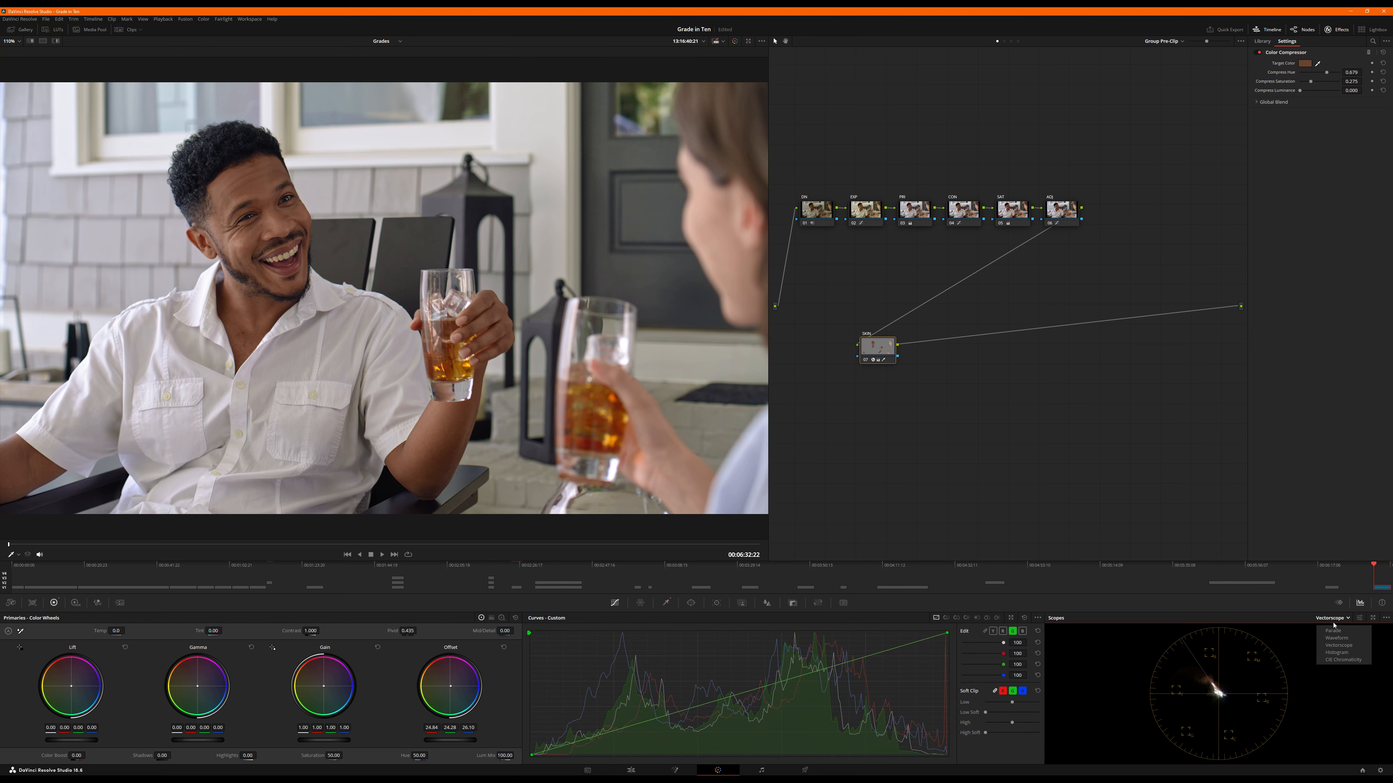
pyautogui.click(1326, 635)
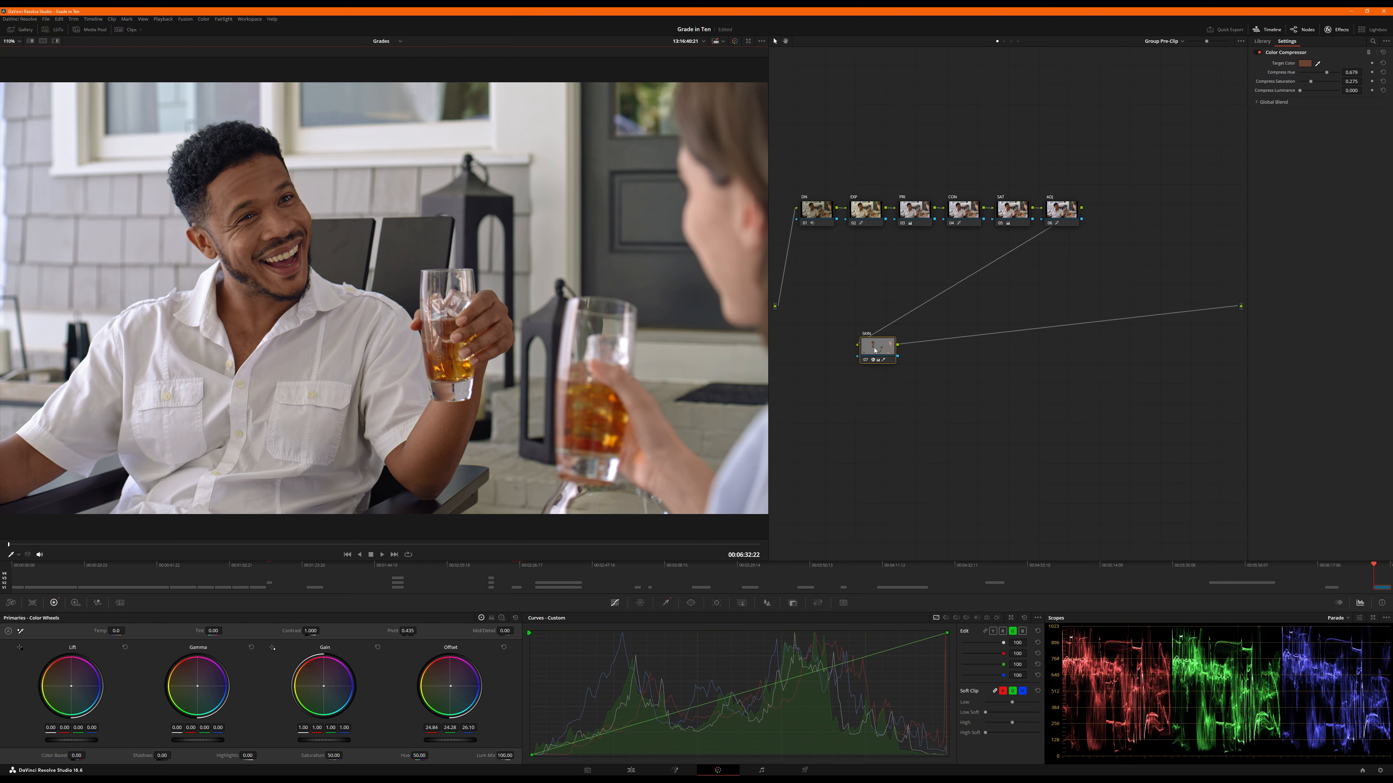
pyautogui.moveTo(872, 349)
pyautogui.hotkey('shift', 'h')
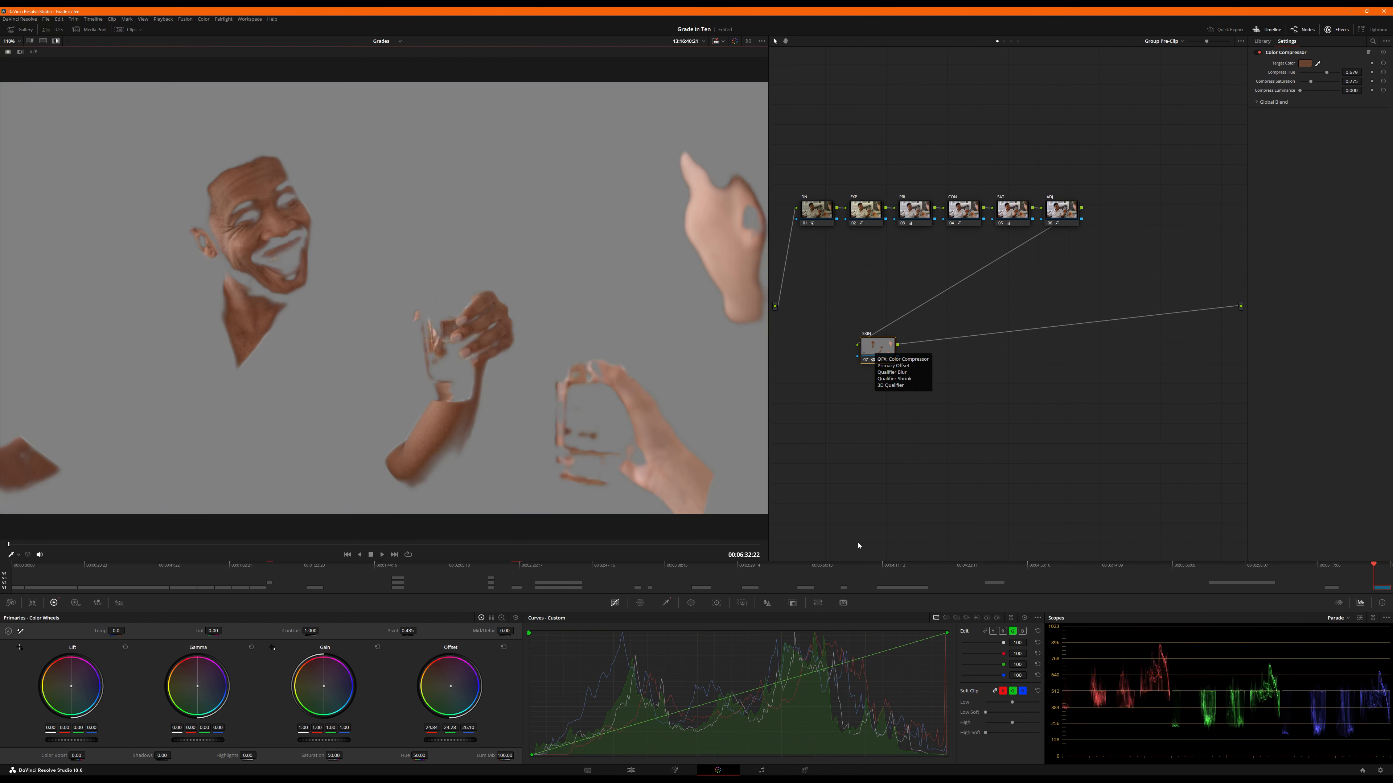
pyautogui.click(1003, 632)
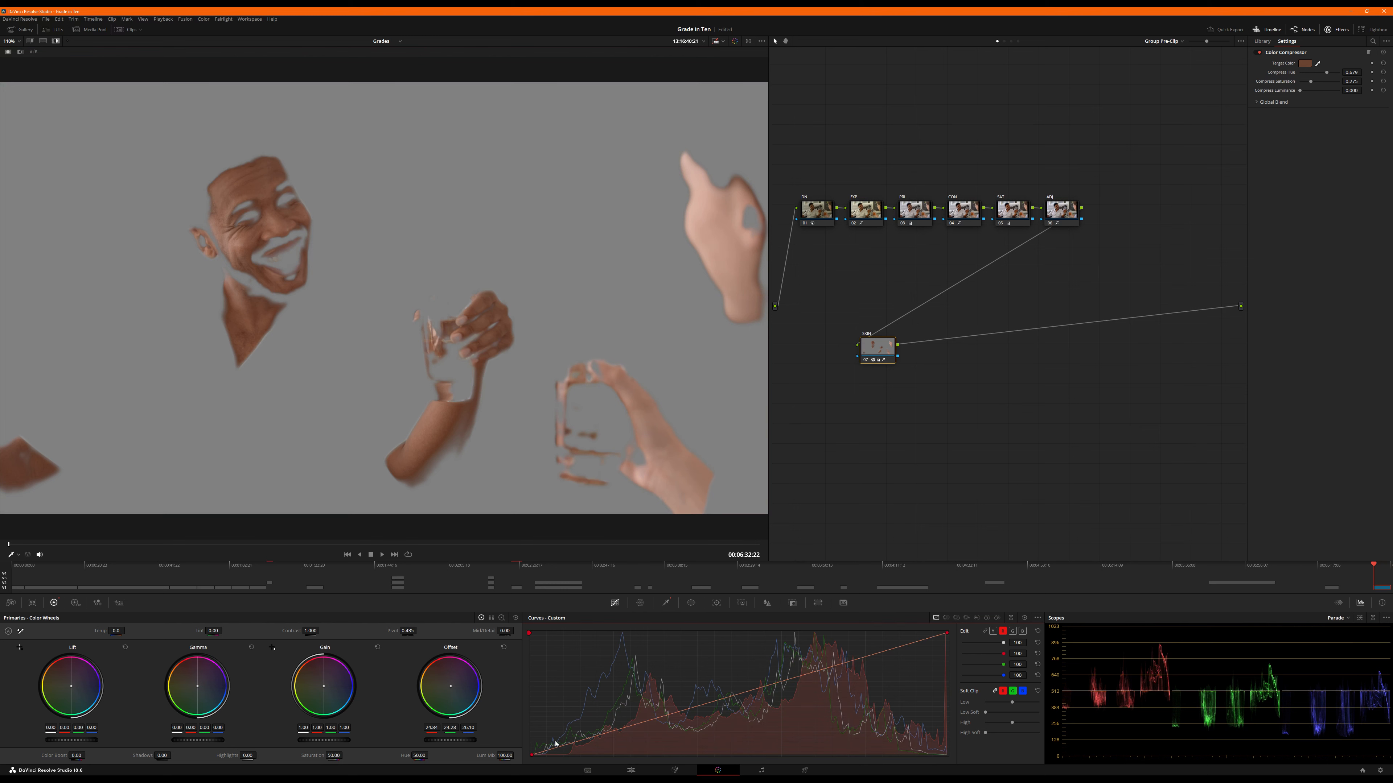
pyautogui.click(573, 746)
pyautogui.hotkey('shift', 'h')
pyautogui.rightClick(575, 747)
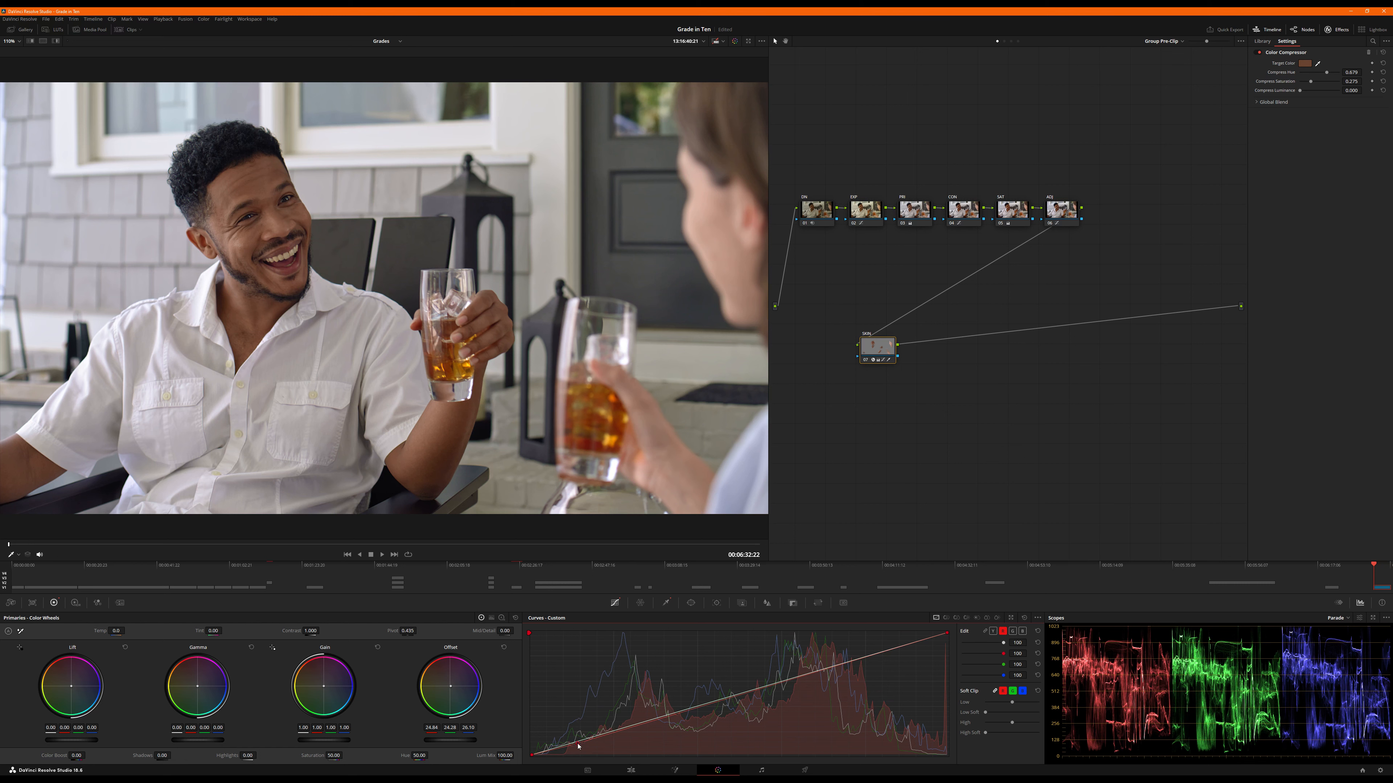
pyautogui.hotkey('ctrl', 'd')
pyautogui.hotkey('ctrl', 'd')
# Add a serial node after SKIN and label it LAB
pyautogui.hotkey('alt', 's')
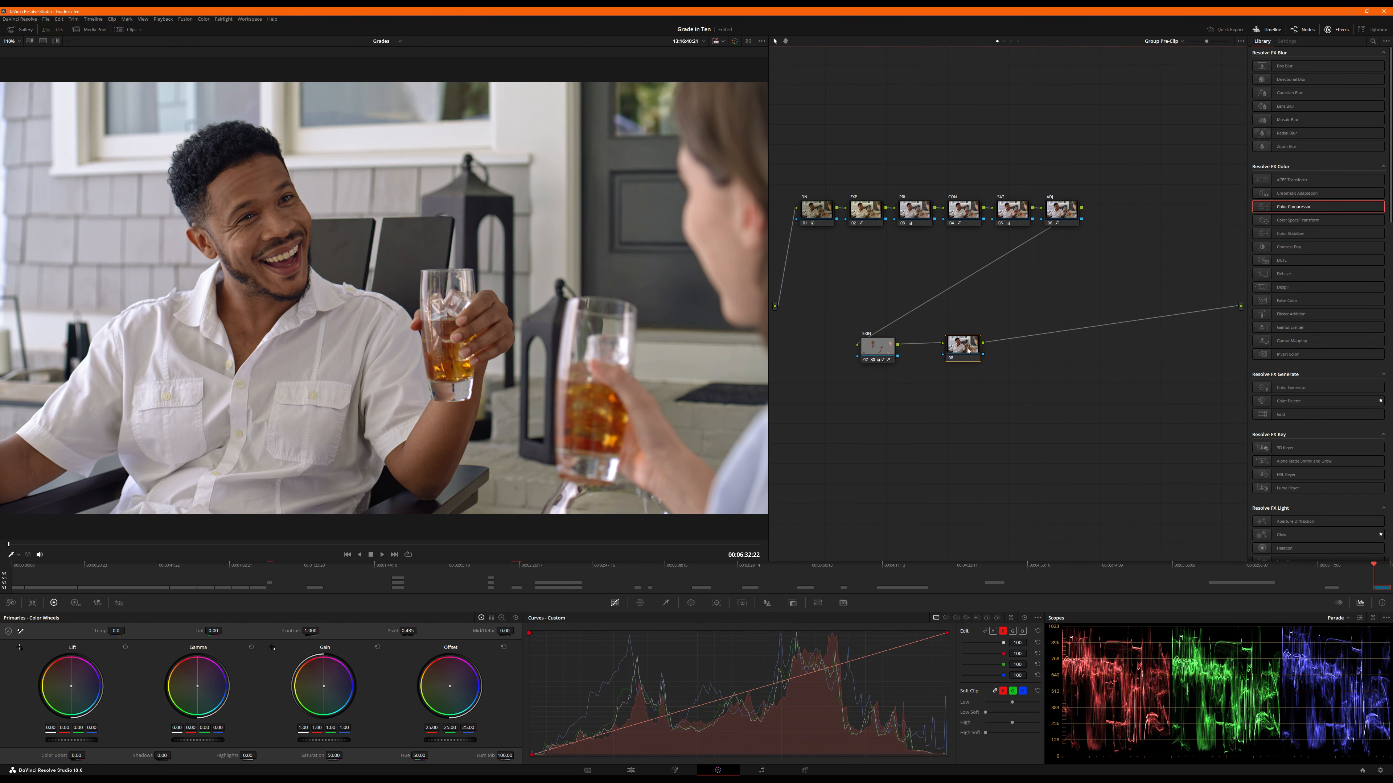
pyautogui.rightClick(967, 350)
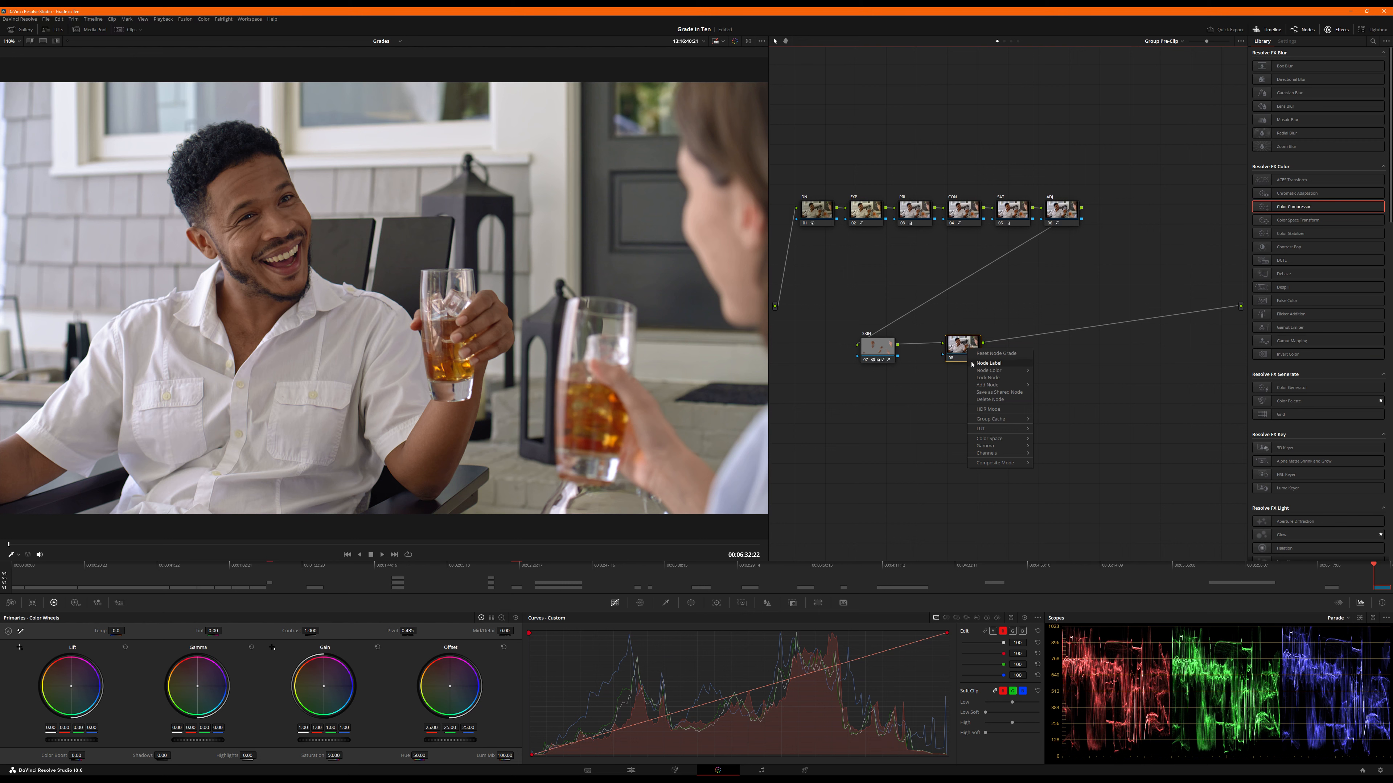
pyautogui.click(976, 363)
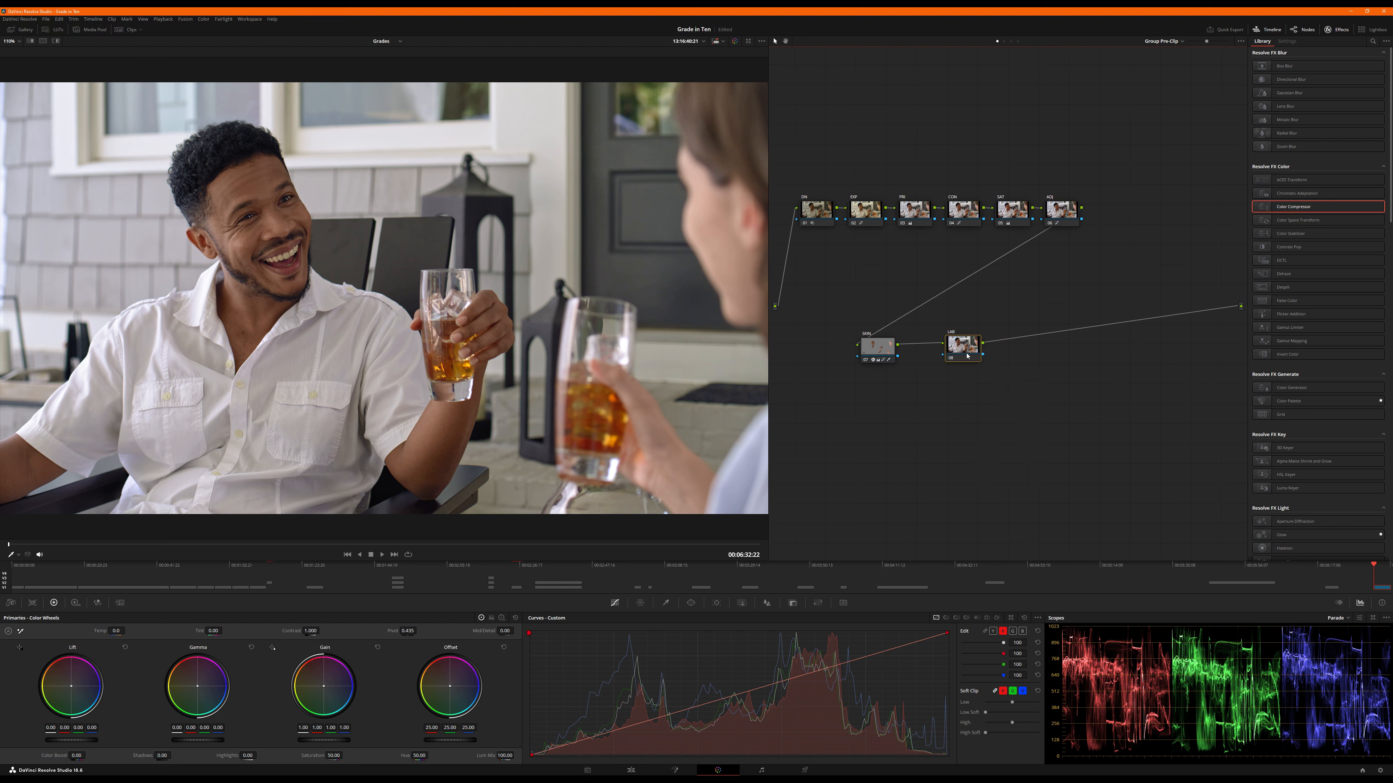
# Set the LAB node's color space to Lab (CIE) and move the node slightly lower in the graph
pyautogui.rightClick(966, 354)
pyautogui.moveTo(1022, 446)
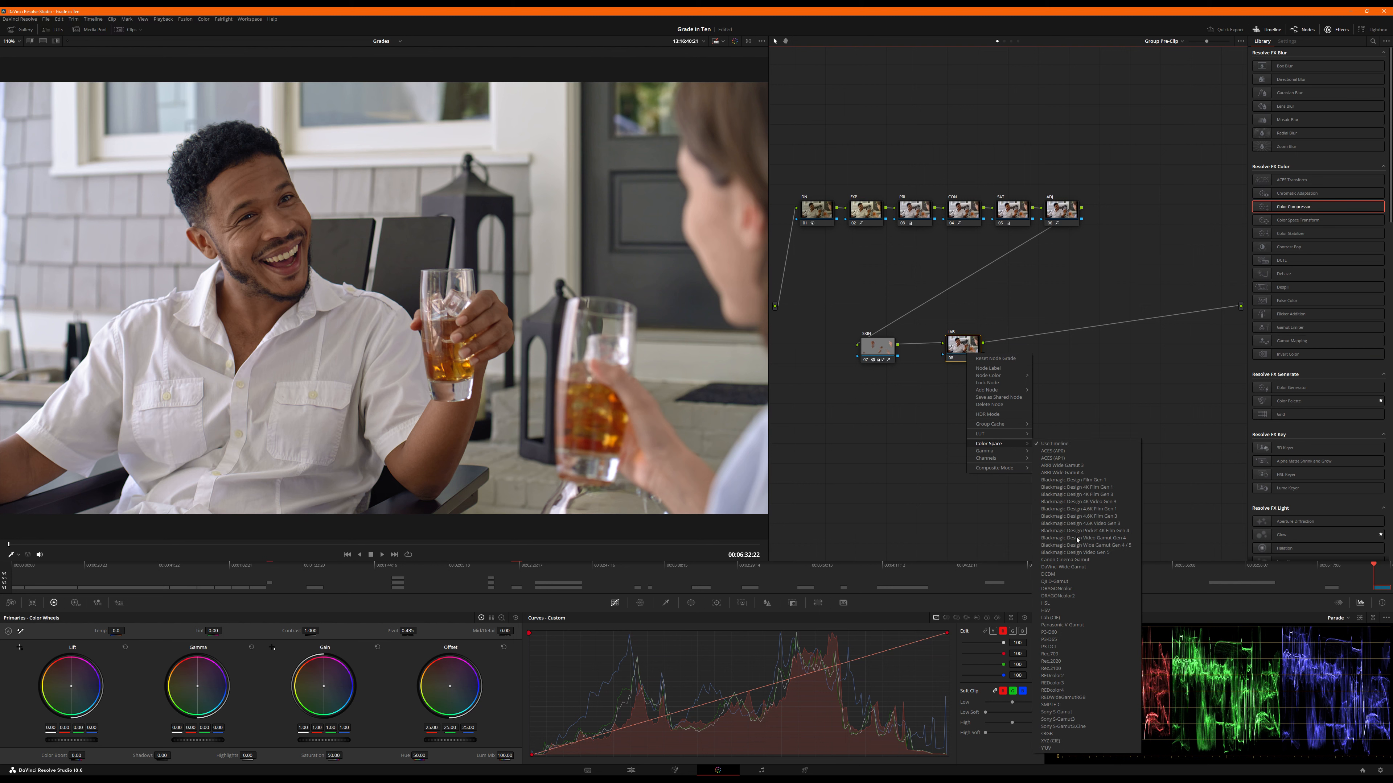
pyautogui.click(1066, 619)
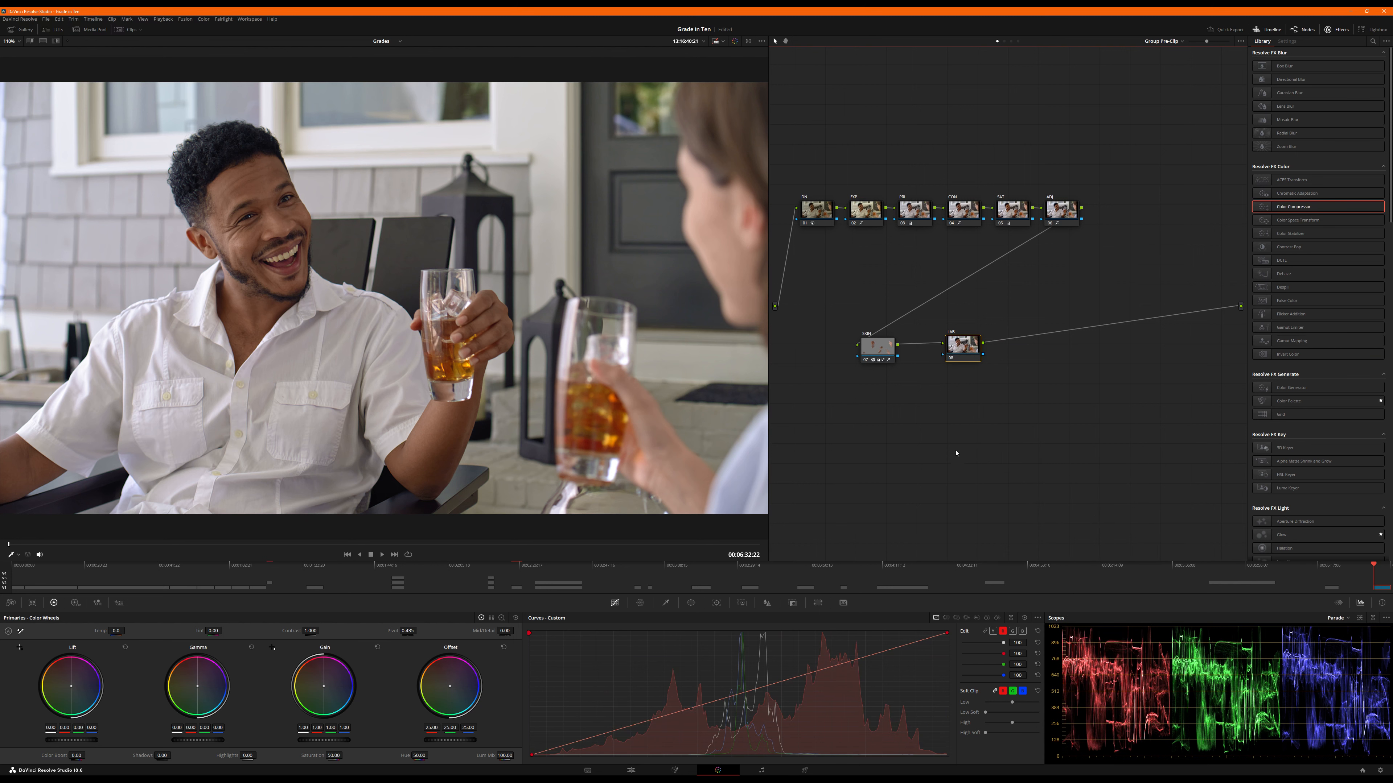
pyautogui.rightClick(952, 355)
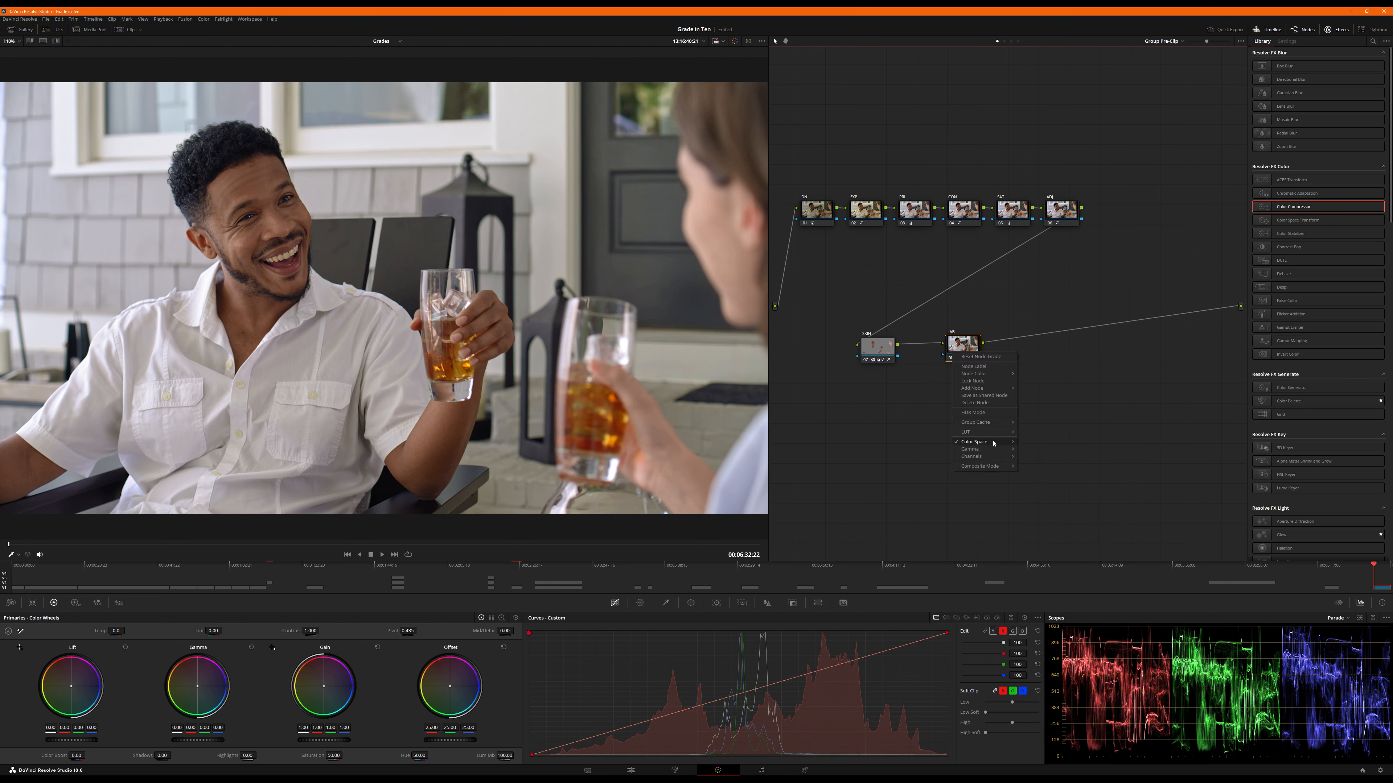
pyautogui.moveTo(987, 442)
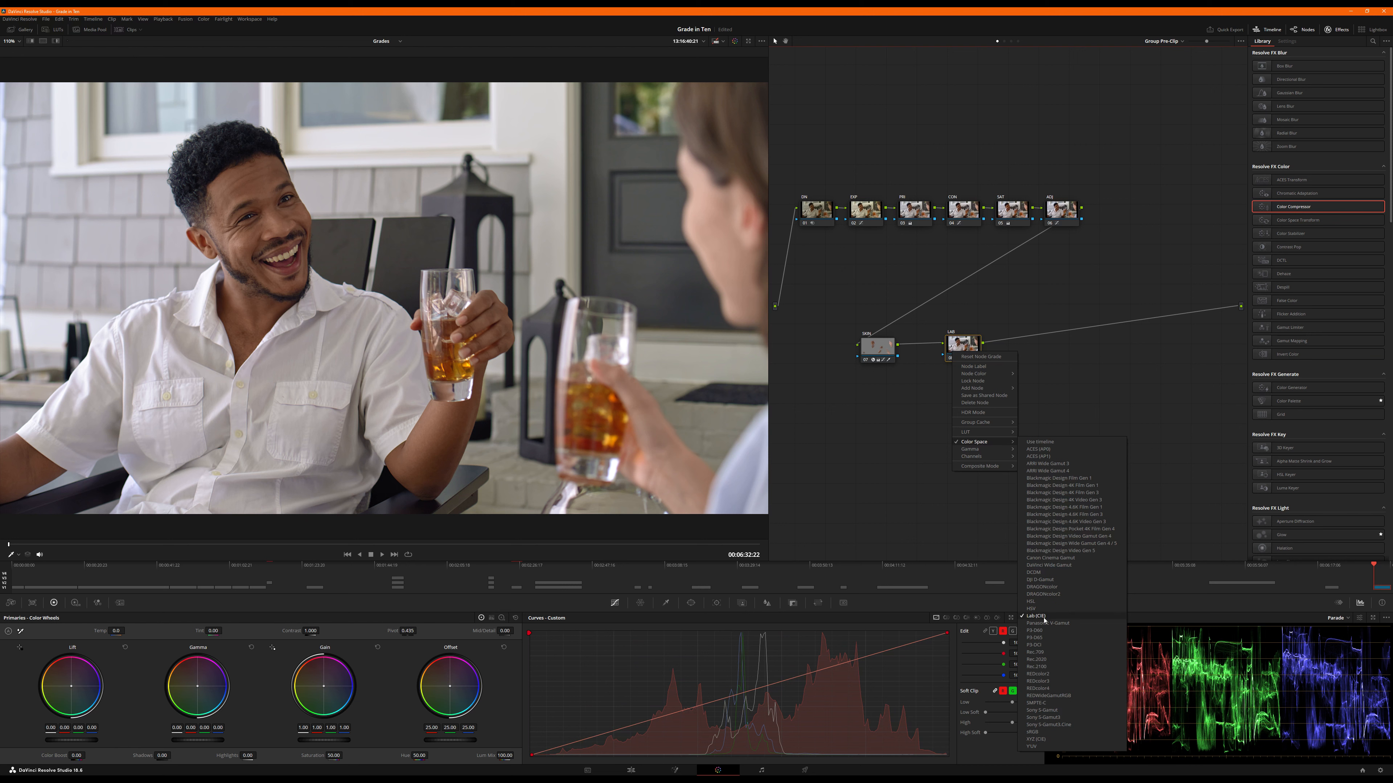
pyautogui.click(957, 341)
pyautogui.moveTo(960, 343); pyautogui.dragTo(973, 368)
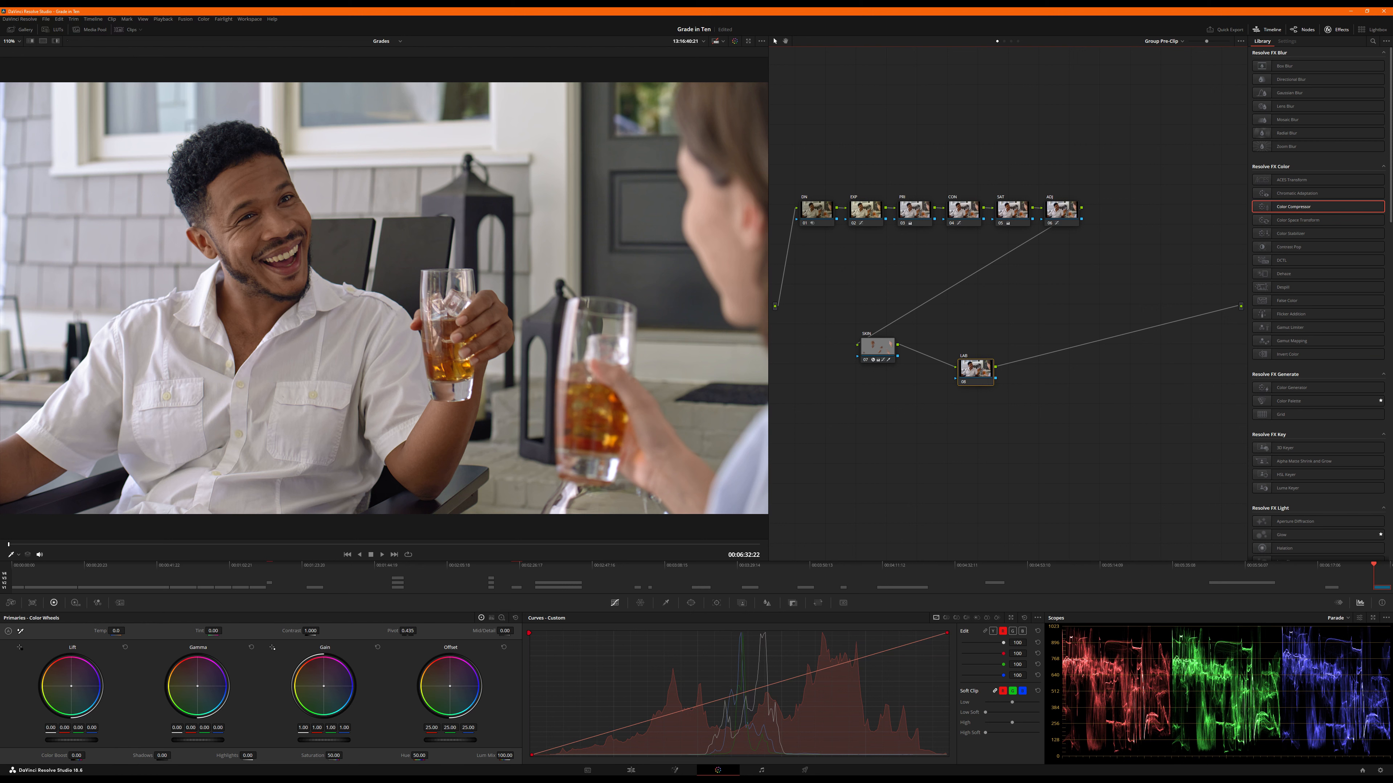
# Set the LAB node's Shadows to -4.00 and Highlights to 1.50, comparing with the node disabled
pyautogui.click(161, 756)
pyautogui.click(162, 756)
pyautogui.press('Return')
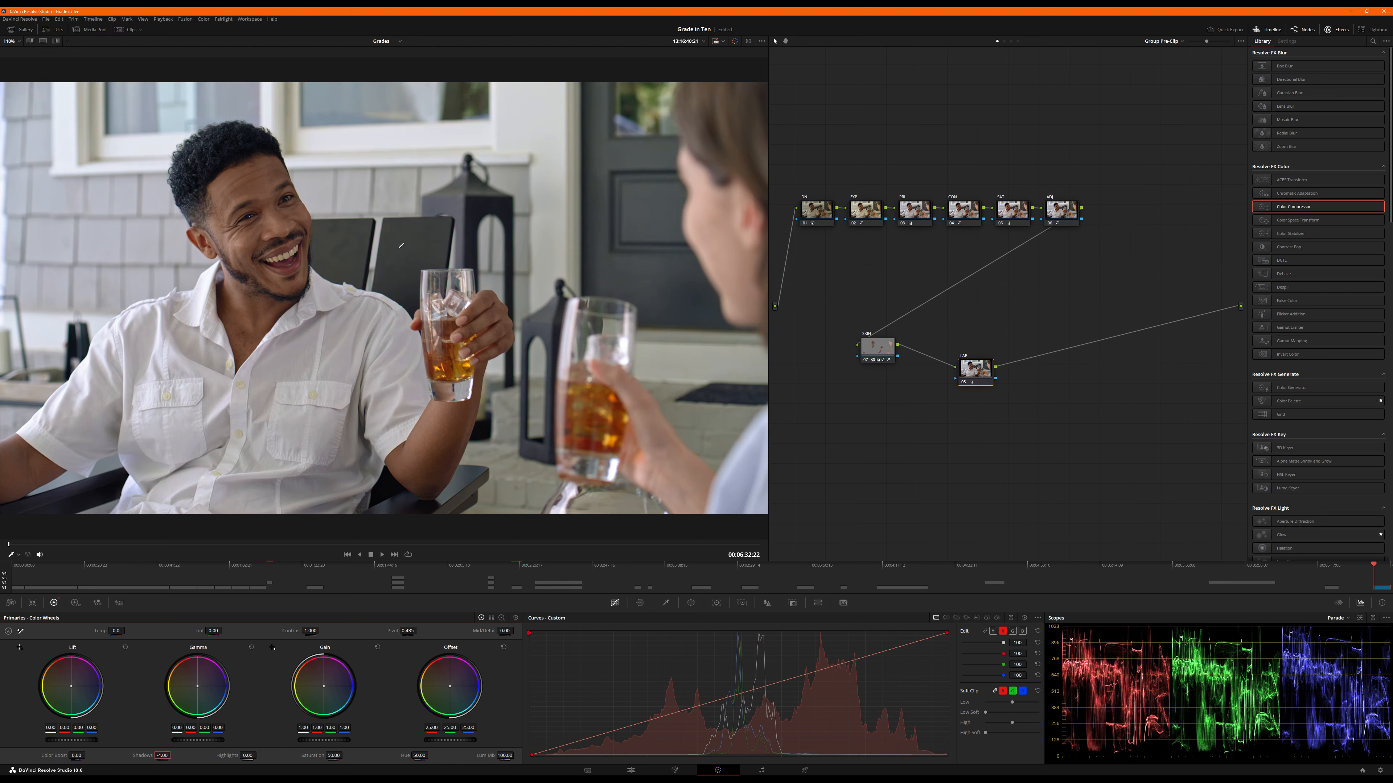
pyautogui.hotkey('ctrl', 'd')
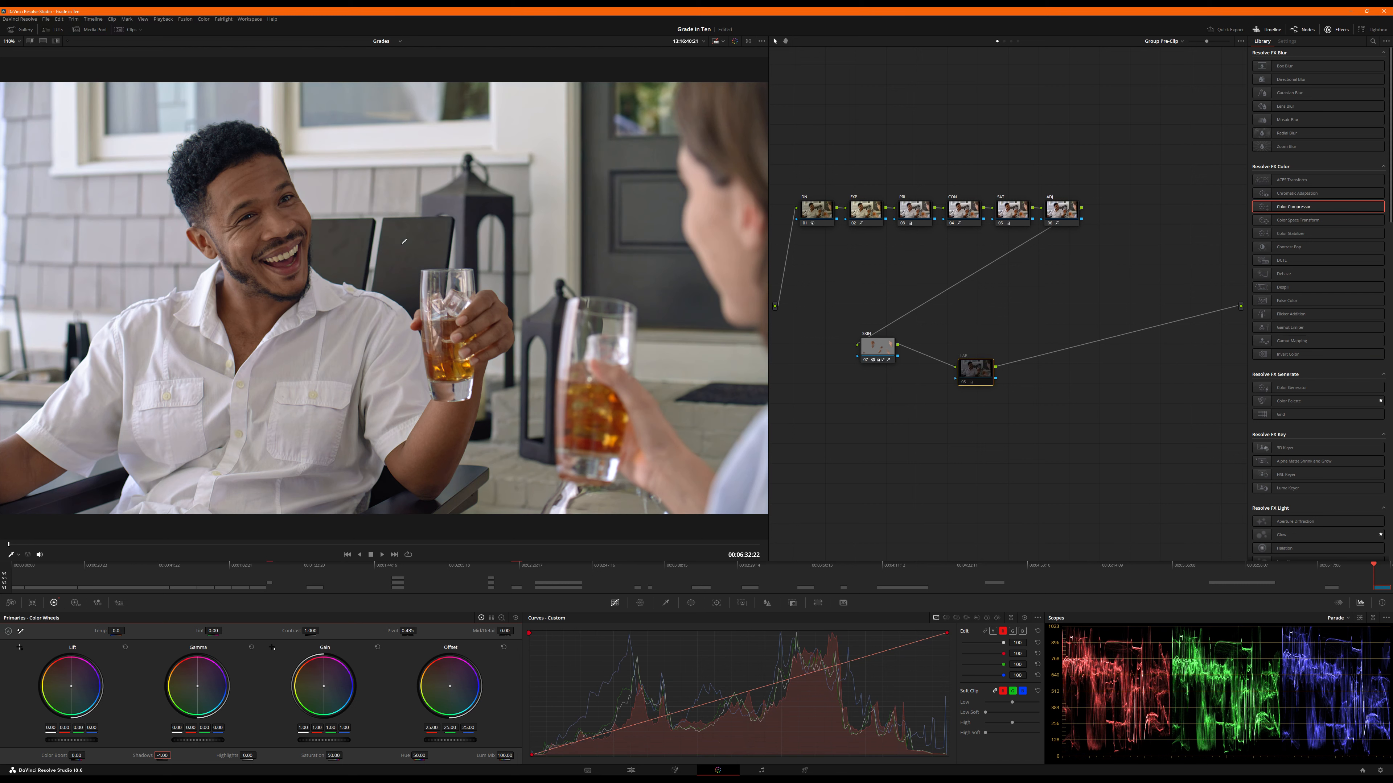
pyautogui.hotkey('ctrl', 'd')
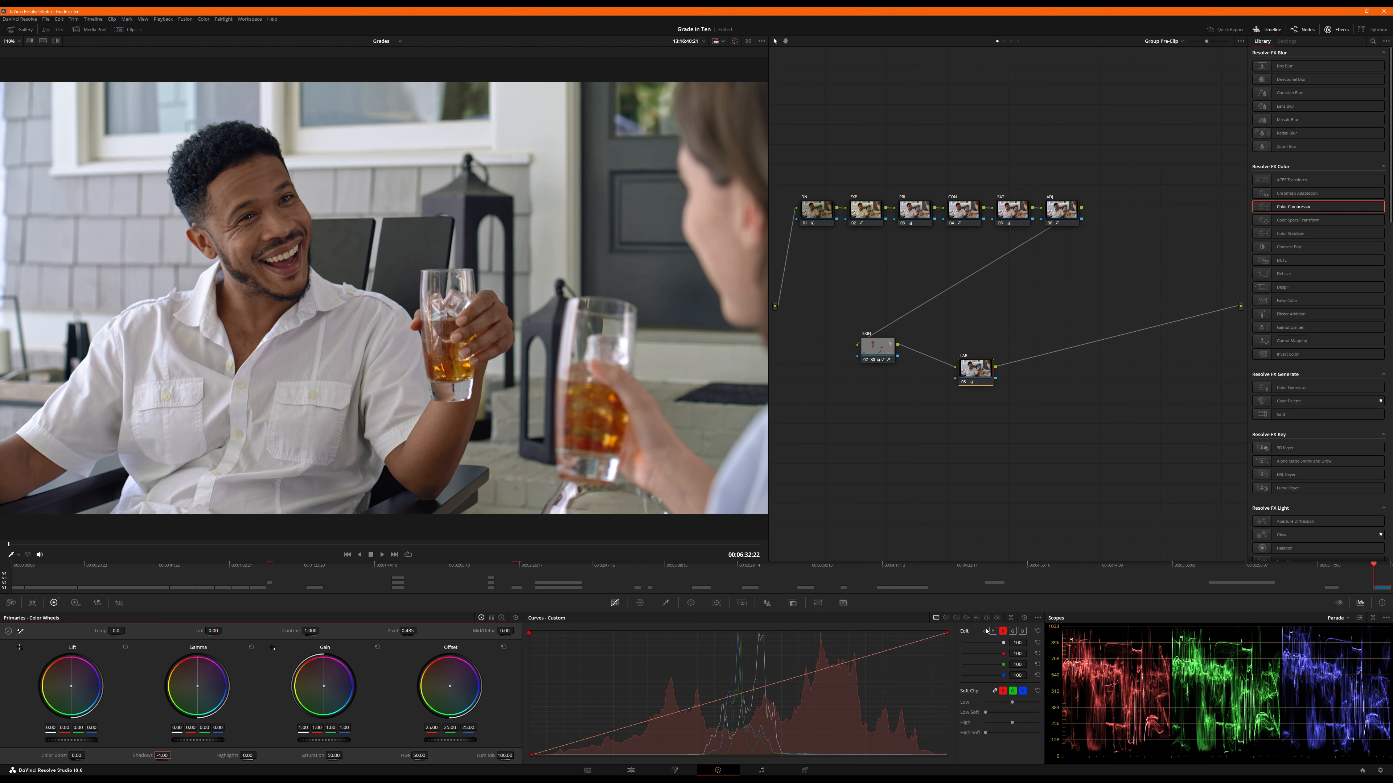
pyautogui.click(243, 755)
pyautogui.click(247, 755)
pyautogui.write('1.50')
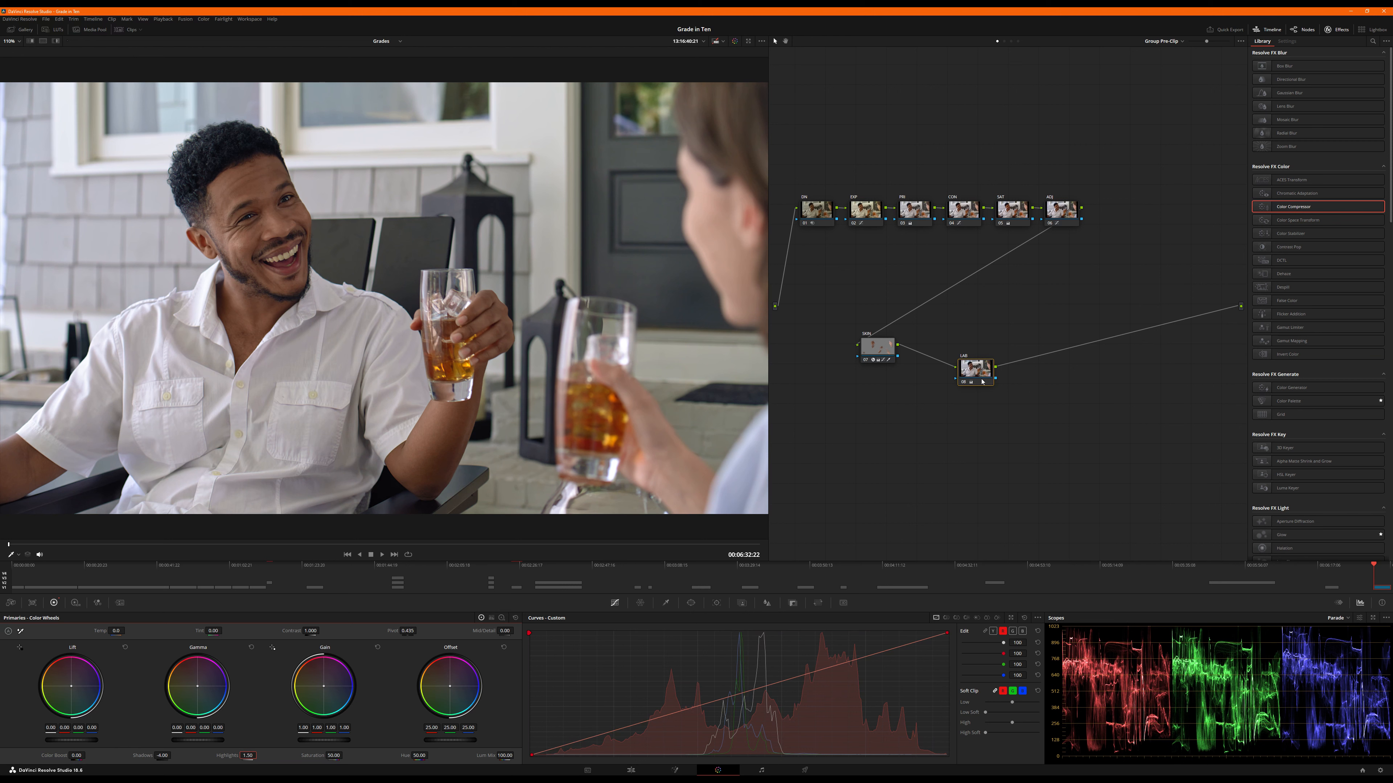
# Add a serial node after LAB, place it near the graph output and label it SHARP
pyautogui.hotkey('alt', 's')
pyautogui.moveTo(1031, 368); pyautogui.dragTo(1157, 373)
pyautogui.rightClick(1155, 373)
pyautogui.click(1173, 387)
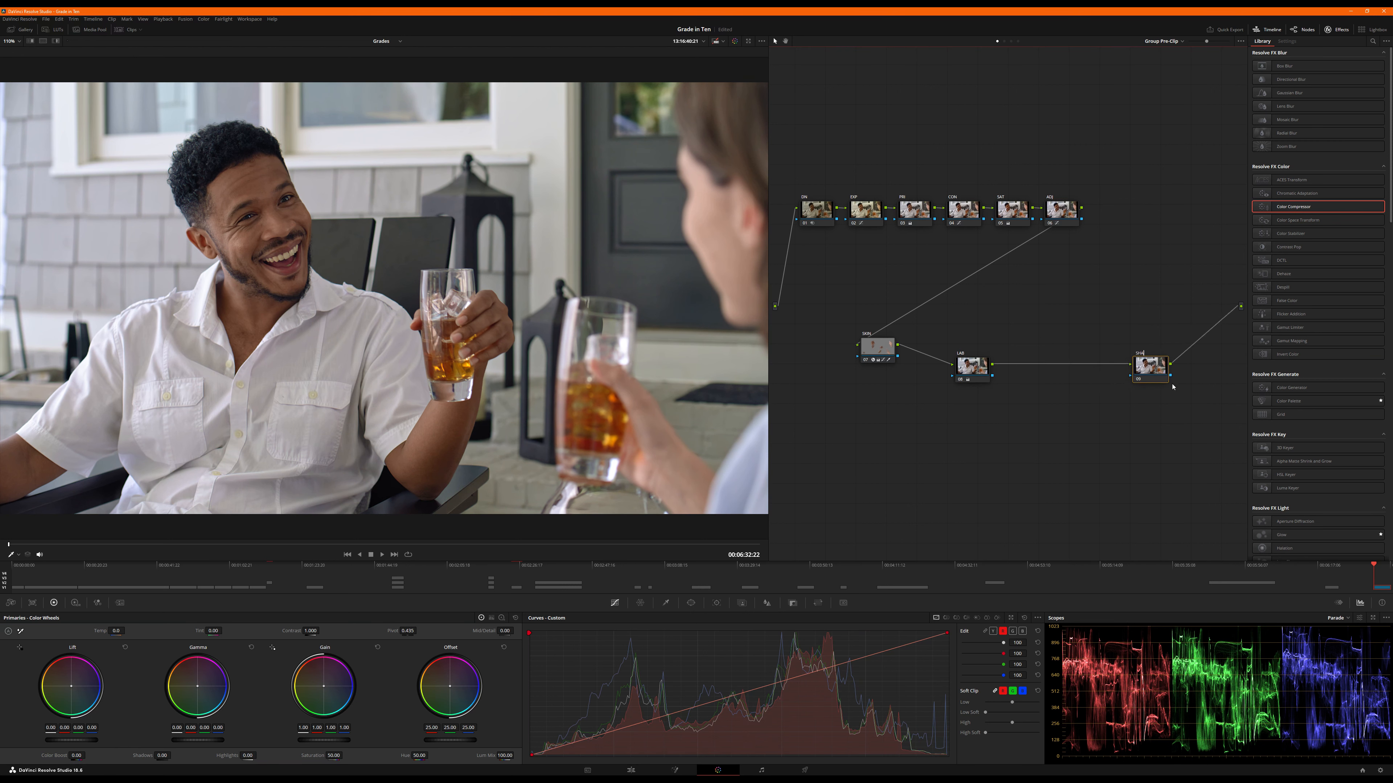
# Sharpen the image on the SHARP node with a linked blur radius of 0.48 and a Midtone Detail of 25
pyautogui.click(766, 602)
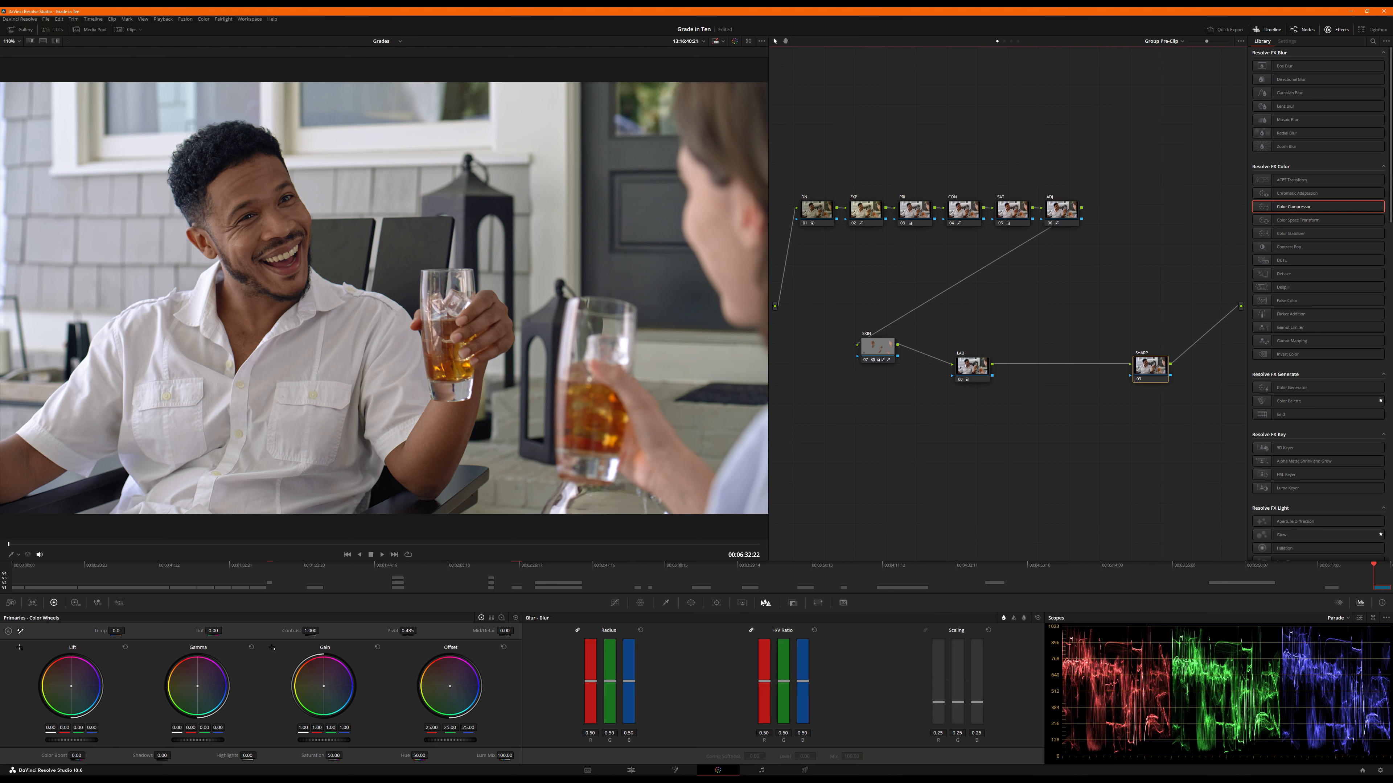
pyautogui.click(629, 733)
pyautogui.click(504, 630)
pyautogui.press('Return')
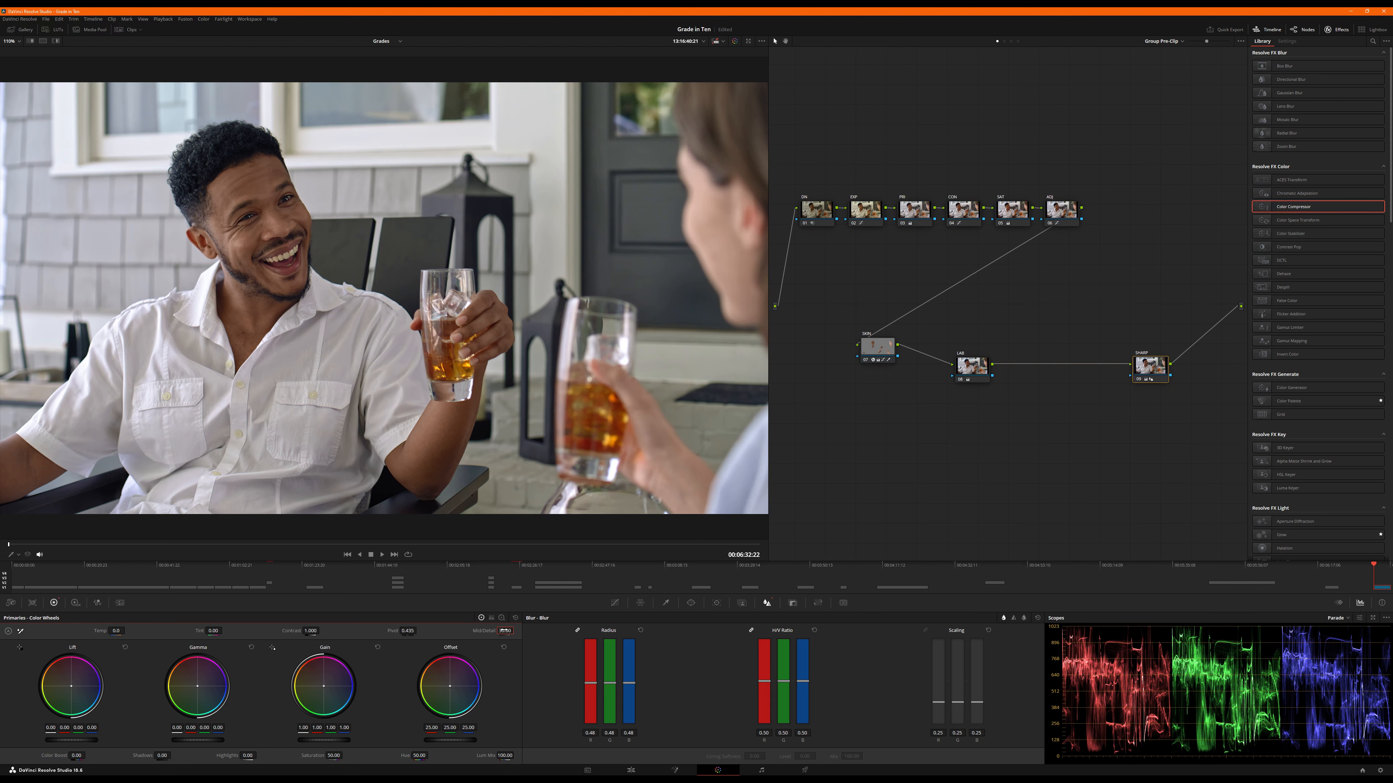
pyautogui.doubleClick(503, 631)
pyautogui.write('25')
pyautogui.press('Return')
# Compare the image with the SHARP node on and off, examining the sharpening up close and in the full frame
pyautogui.hotkey('ctrl', 'd')
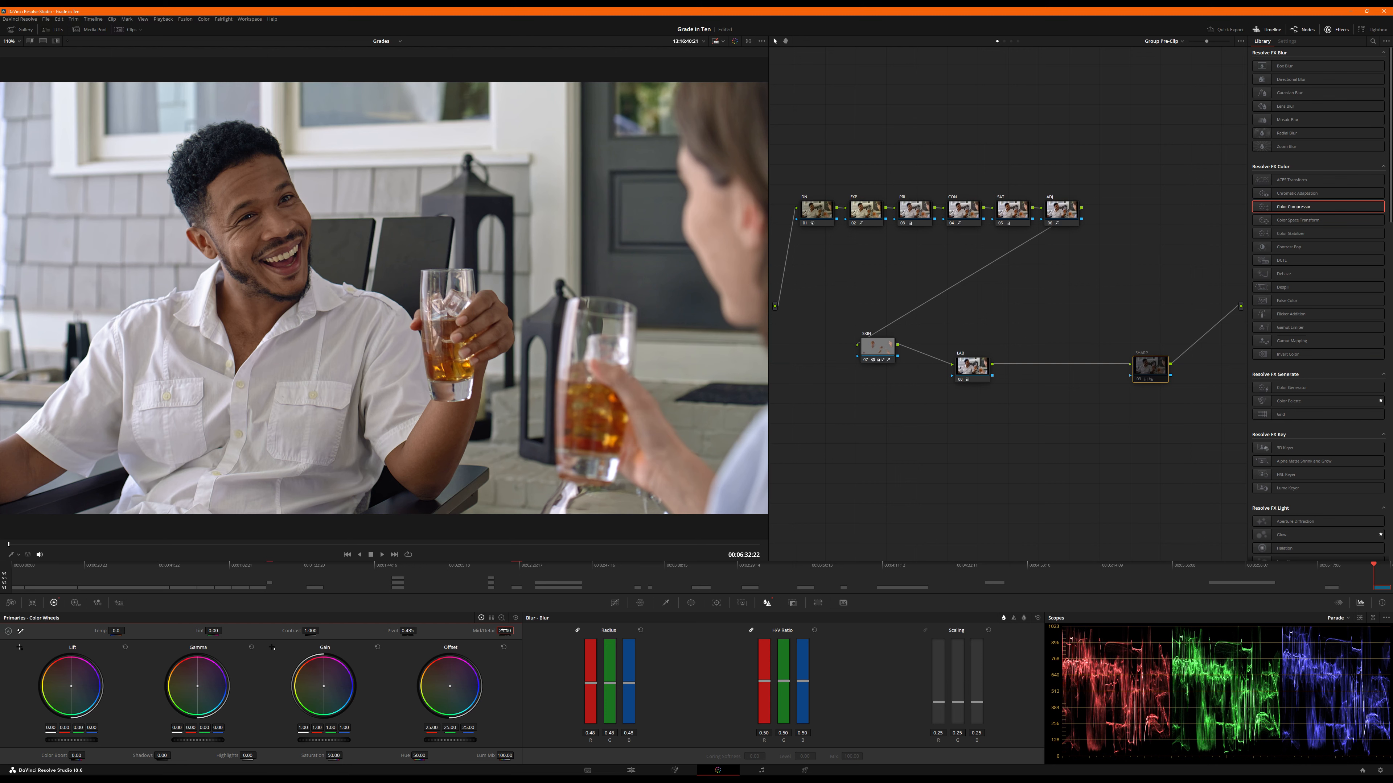
pyautogui.hotkey('ctrl', 'd')
pyautogui.hotkey('ctrl', 'd')
pyautogui.scroll(2, 153, 174)
pyautogui.scroll(1, 249, 128)
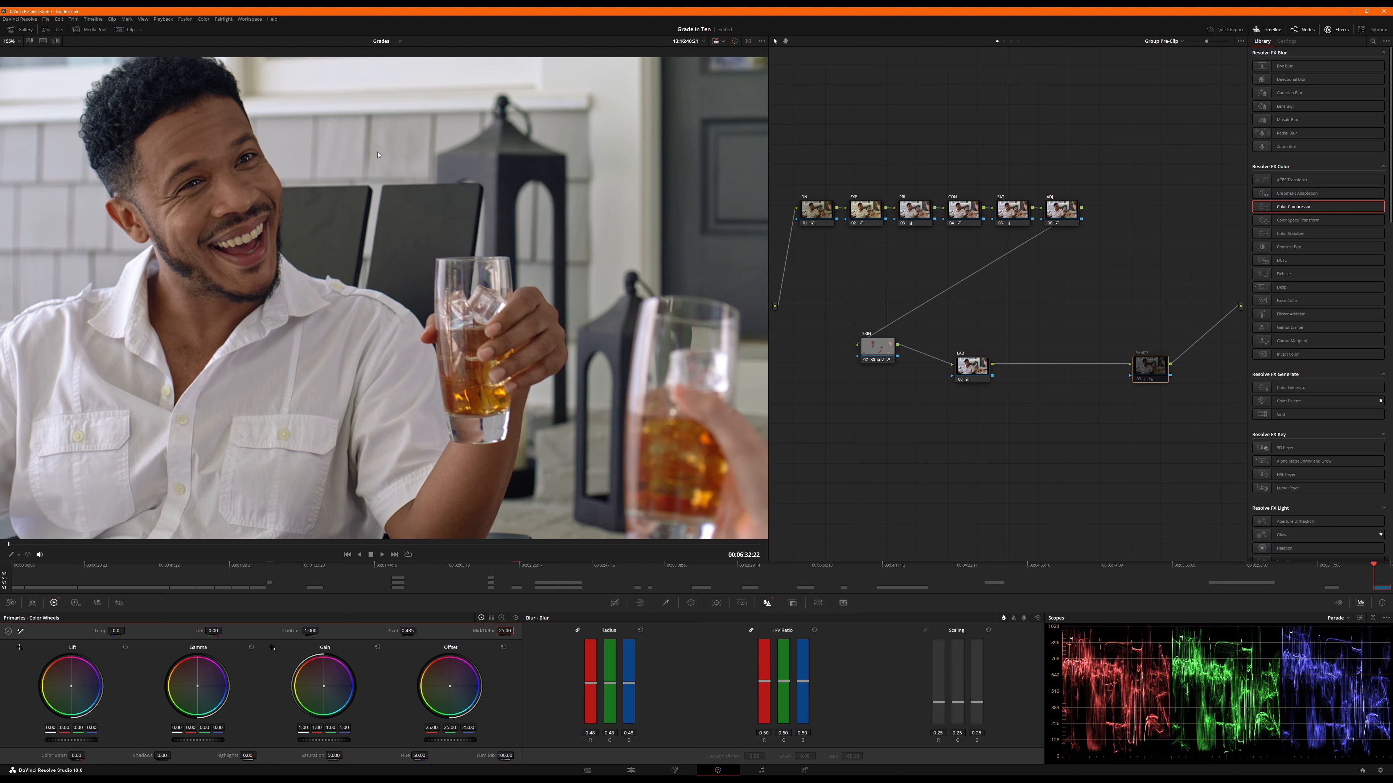
pyautogui.hotkey('ctrl', 'd')
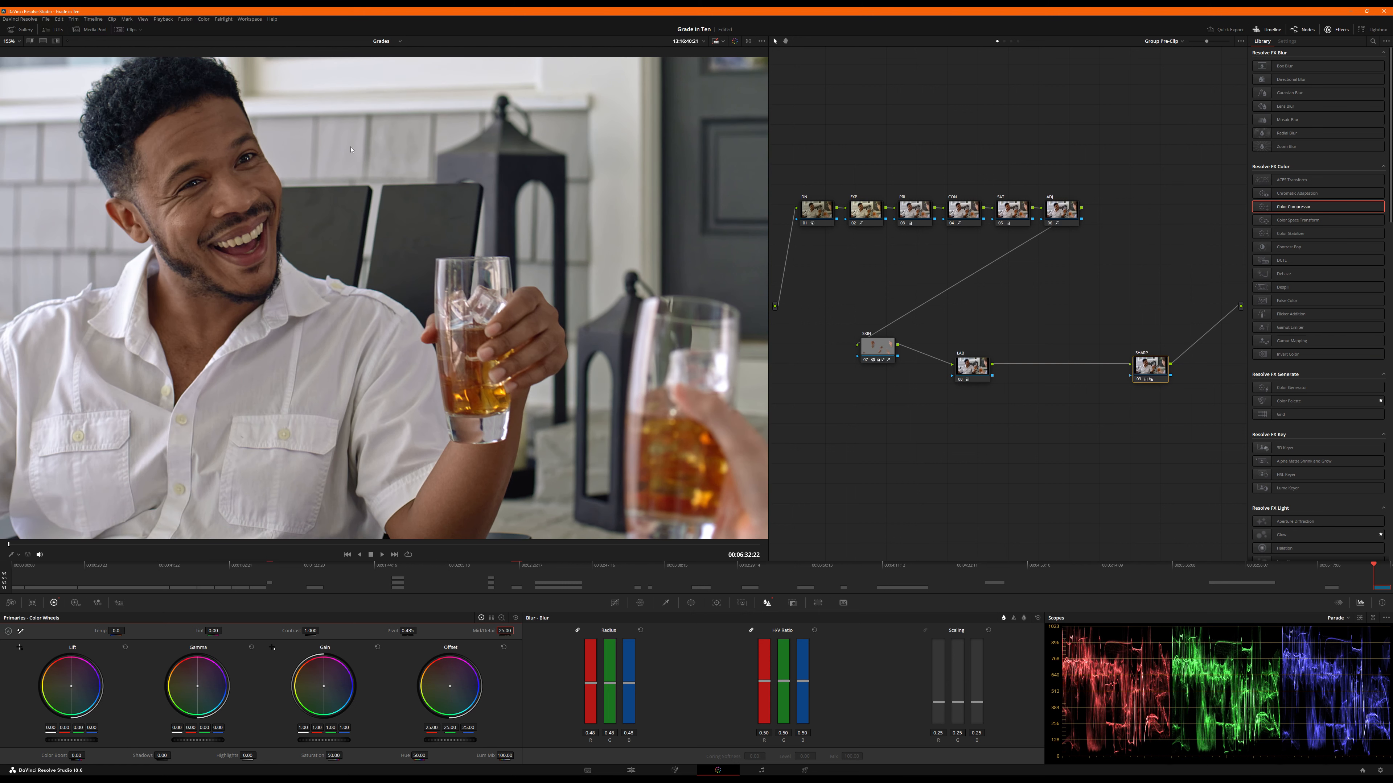
pyautogui.hotkey('ctrl', 'd')
pyautogui.hotkey('ctrl', 'd')
pyautogui.hotkey('ctrl', 'd')
pyautogui.hotkey('ctrl', 'd')
pyautogui.scroll(-5, 328, 177)
pyautogui.scroll(1, 328, 178)
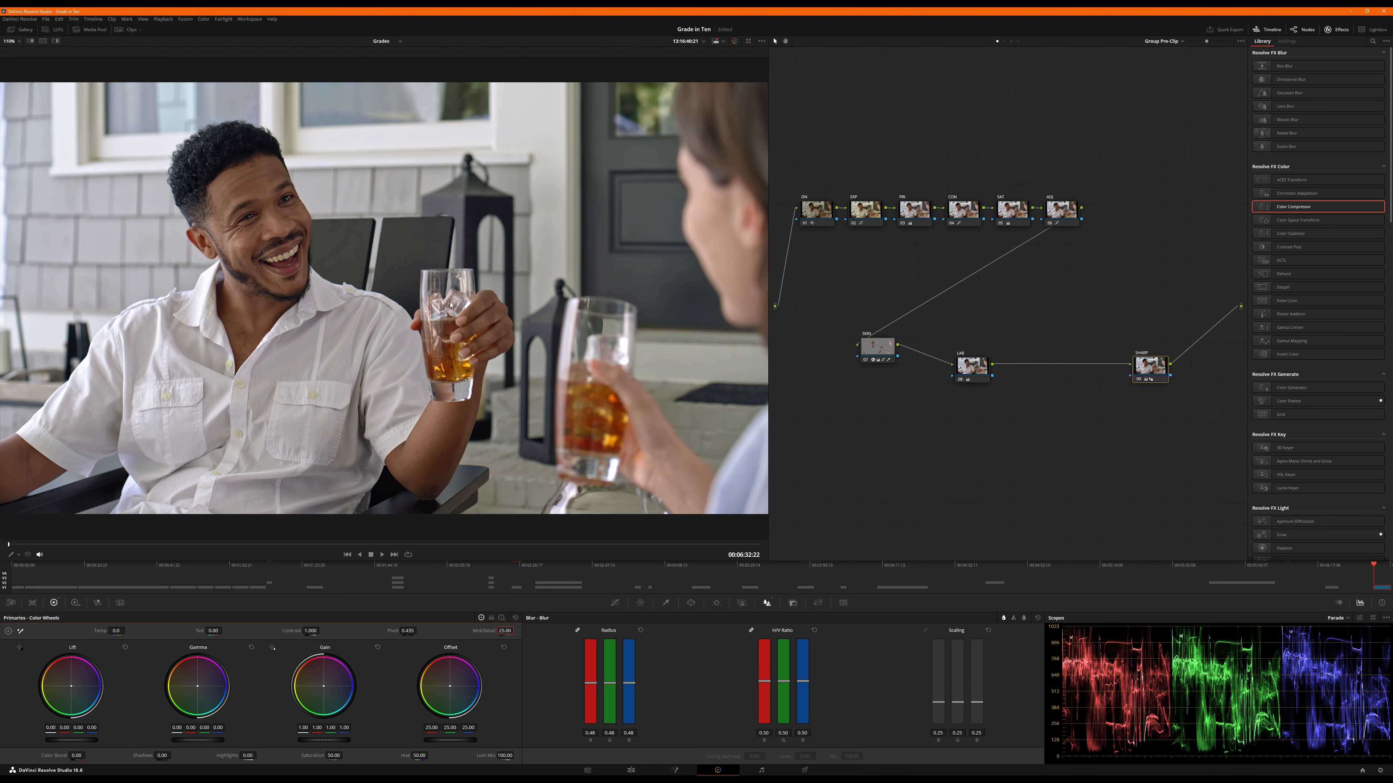
# Reset the SKIN node's Offset wheel and raise its master Gain to about 1.08
pyautogui.moveTo(878, 358); pyautogui.dragTo(874, 348)
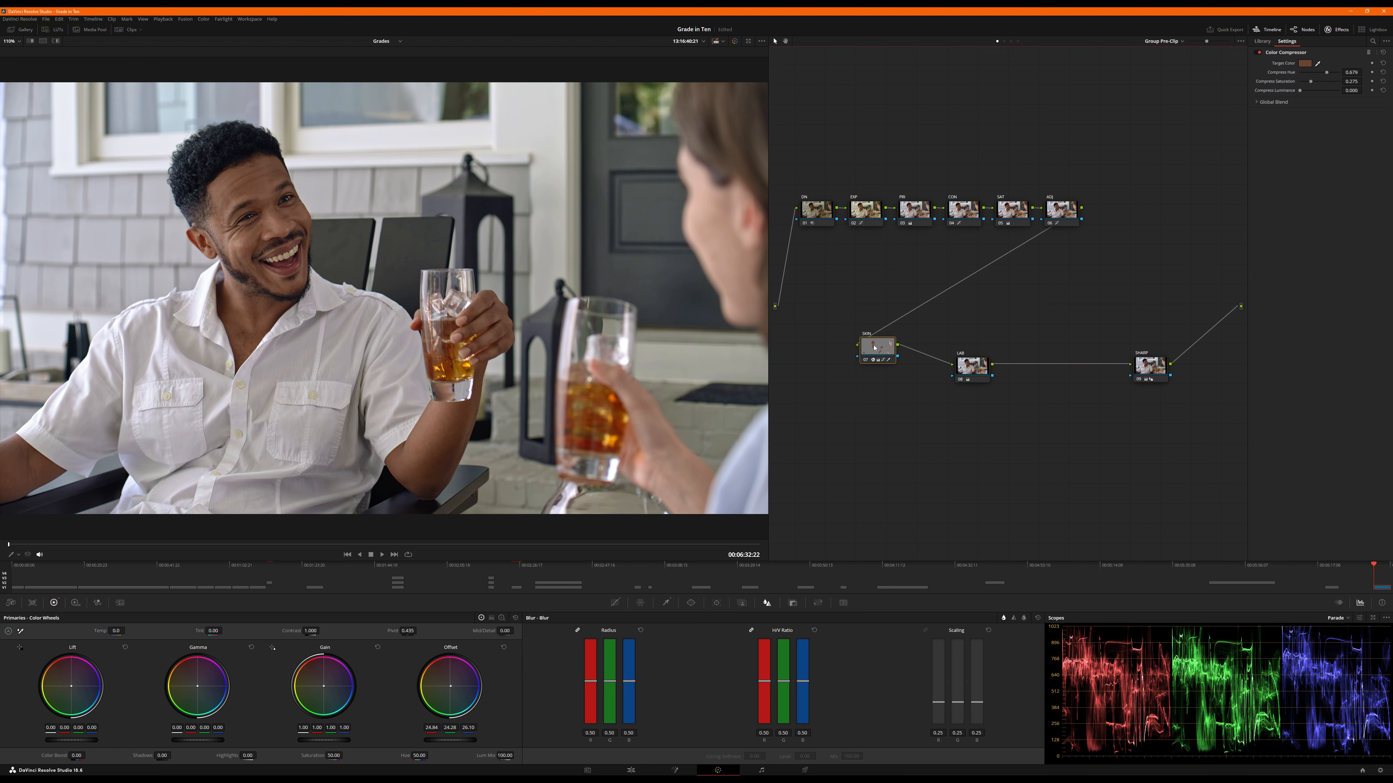
pyautogui.click(614, 604)
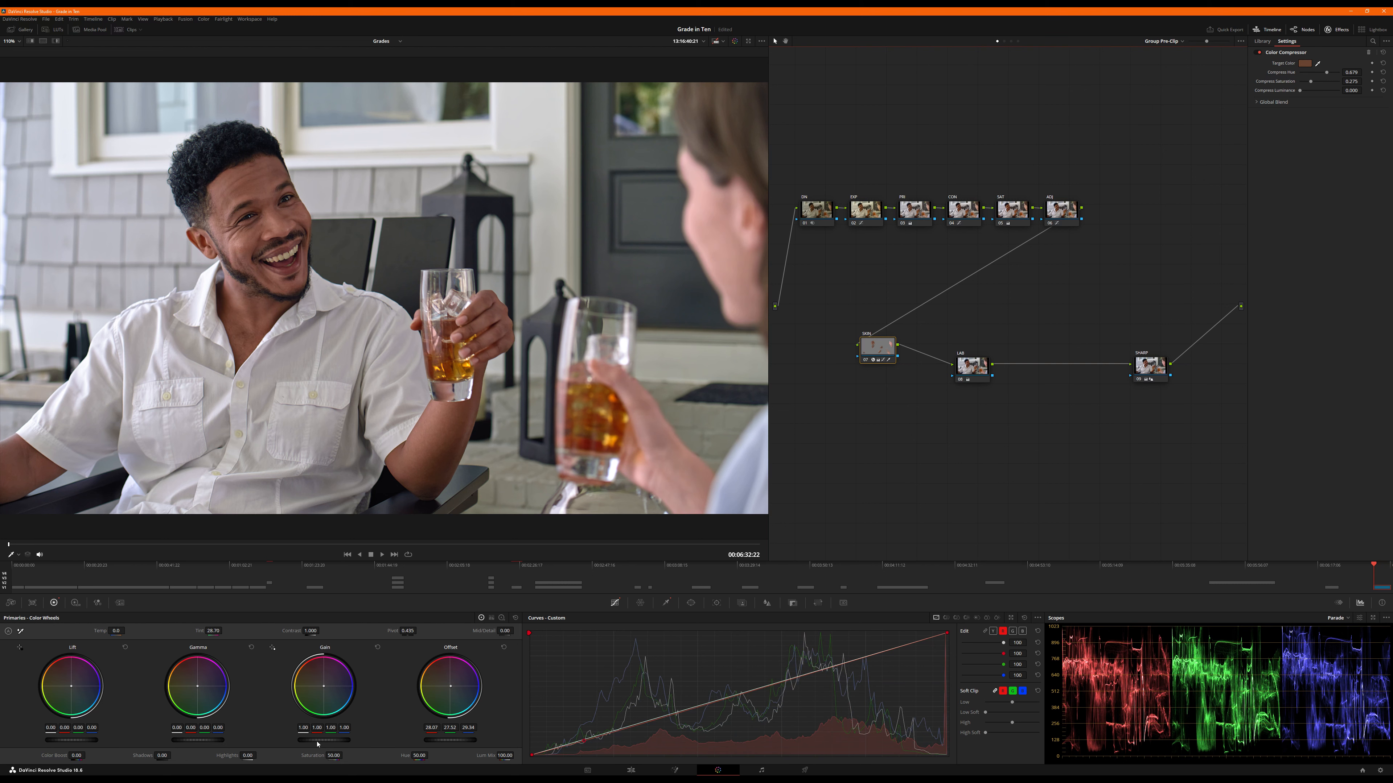
pyautogui.click(504, 649)
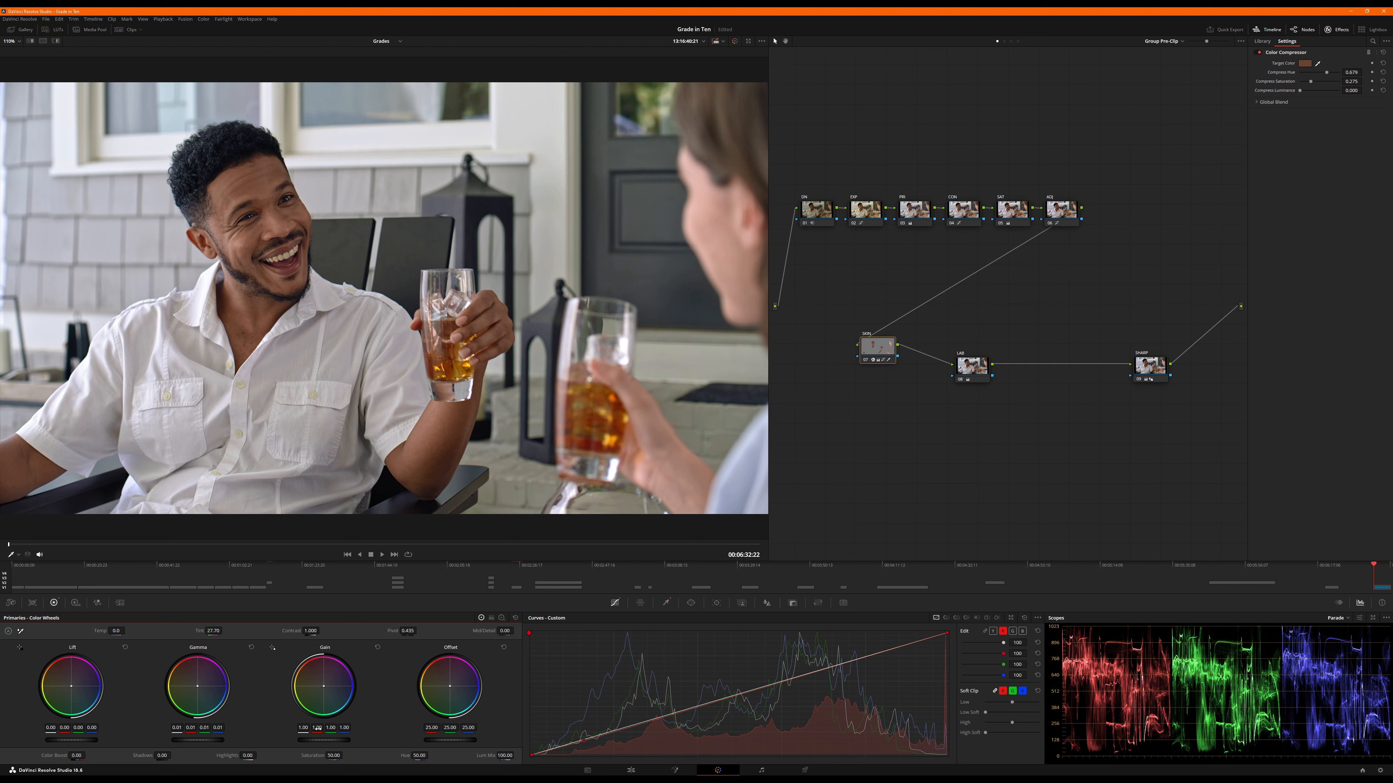
pyautogui.moveTo(331, 741); pyautogui.dragTo(331, 741)
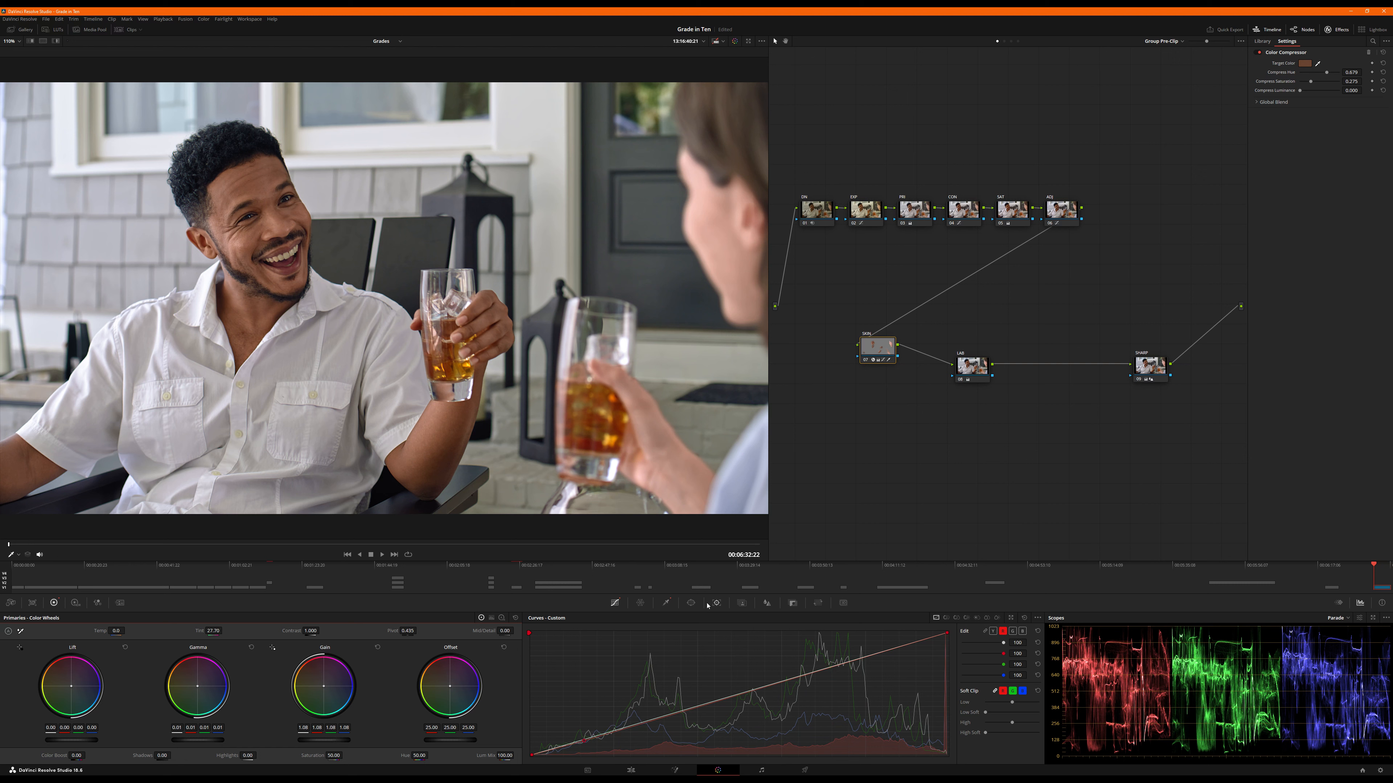
# Link the custom curve channels on the CON node and nudge its lowest control point slightly brighter
pyautogui.click(963, 210)
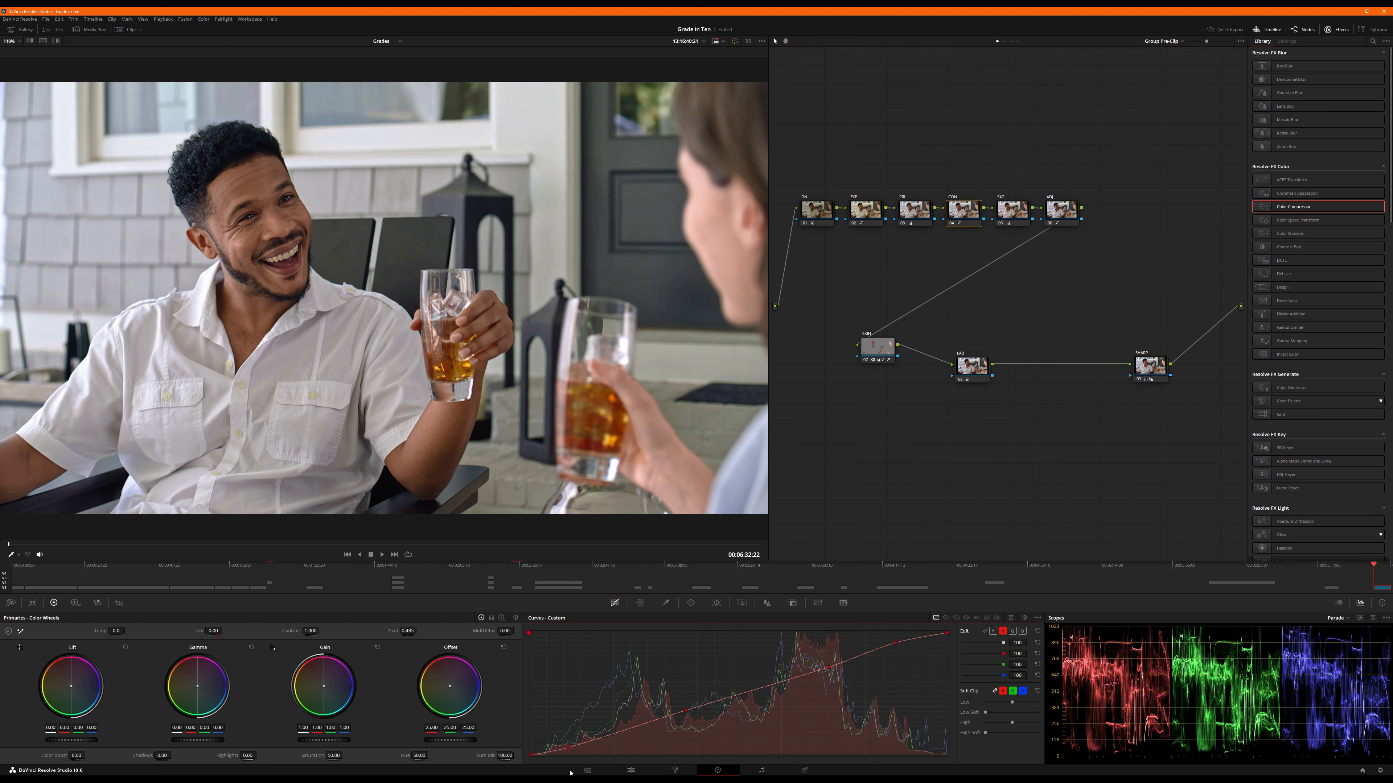
pyautogui.click(987, 632)
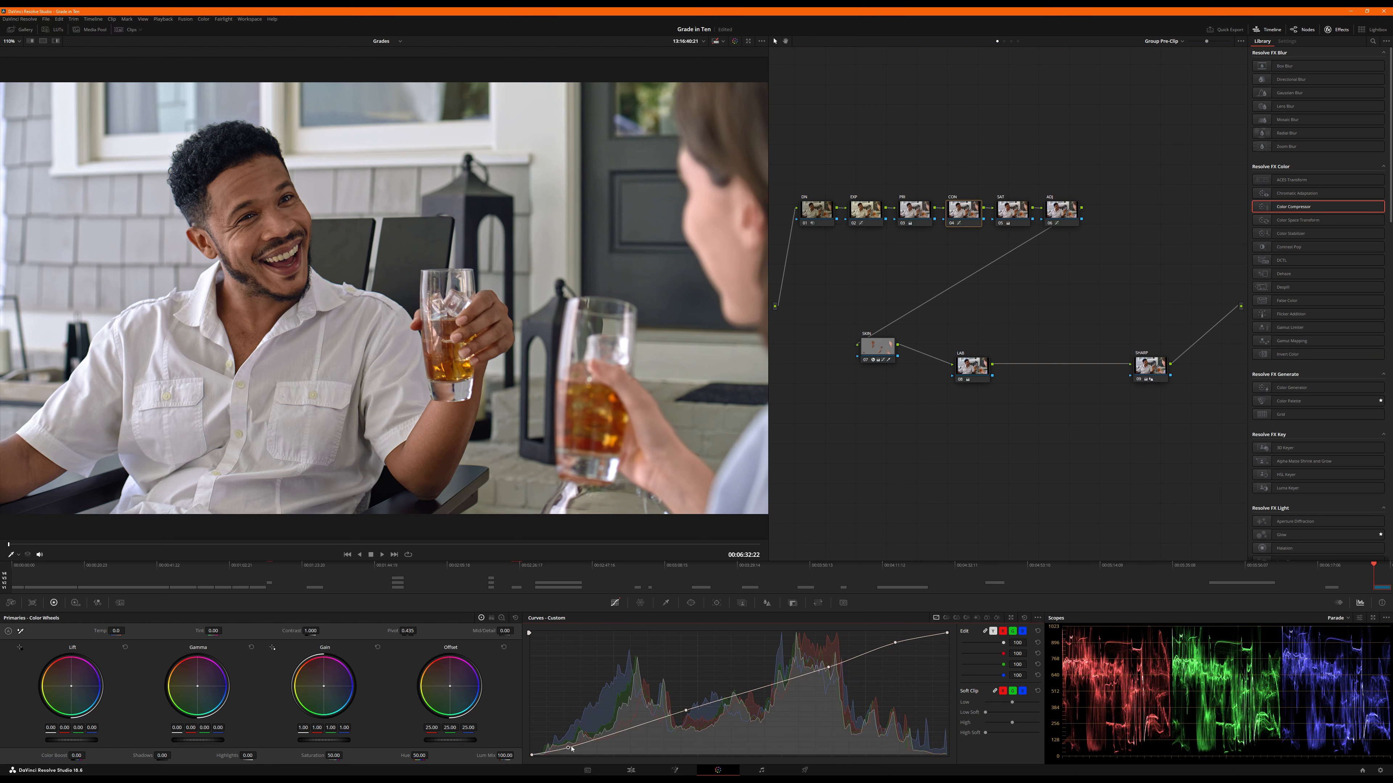
pyautogui.moveTo(568, 748); pyautogui.dragTo(573, 747)
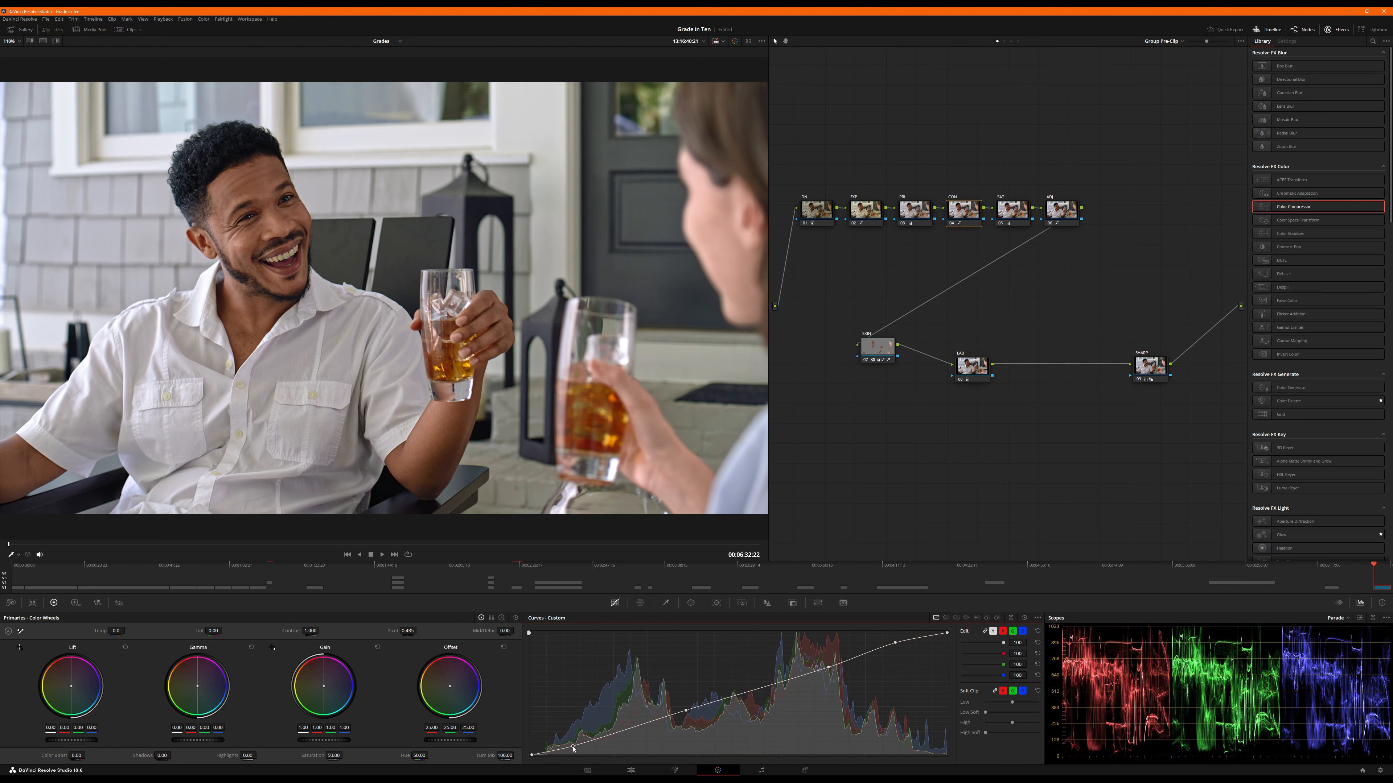